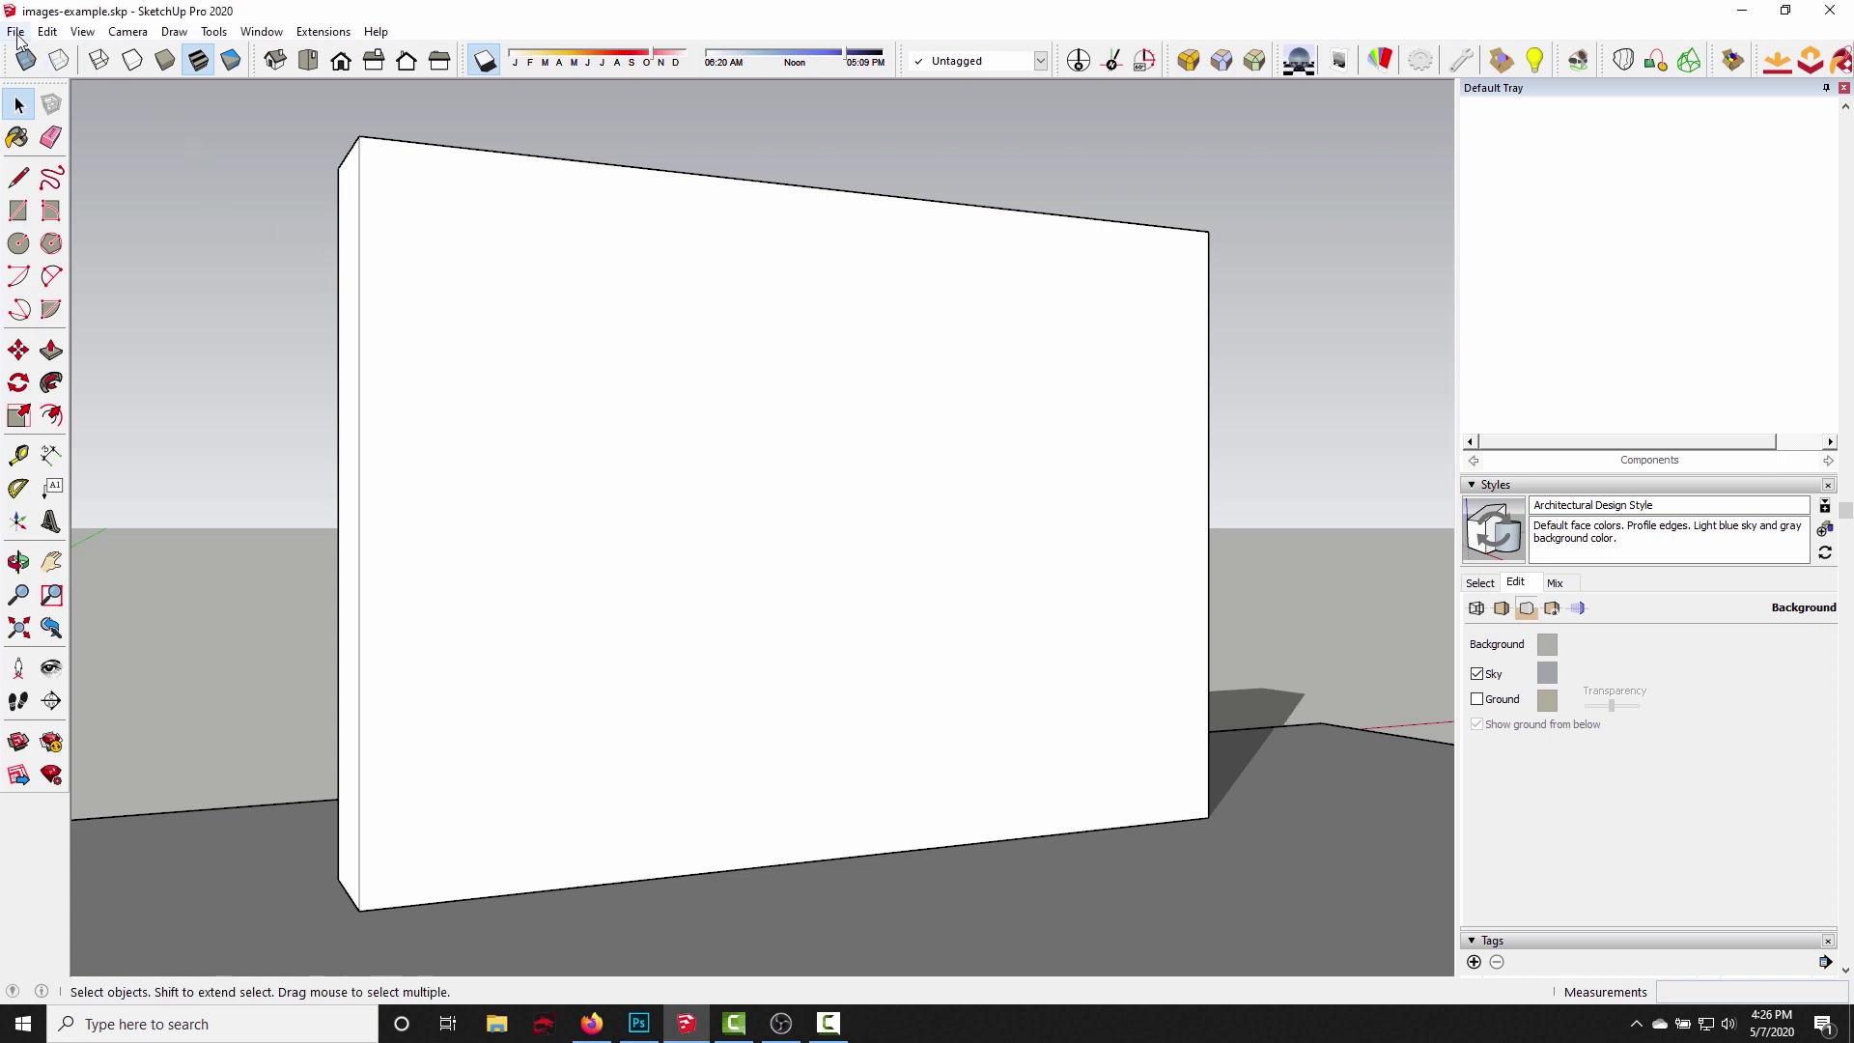
Import eight-shadow-figures.jpg as an image onto the wall at a width of 10.8.
left_click(15, 31)
left_click(67, 331)
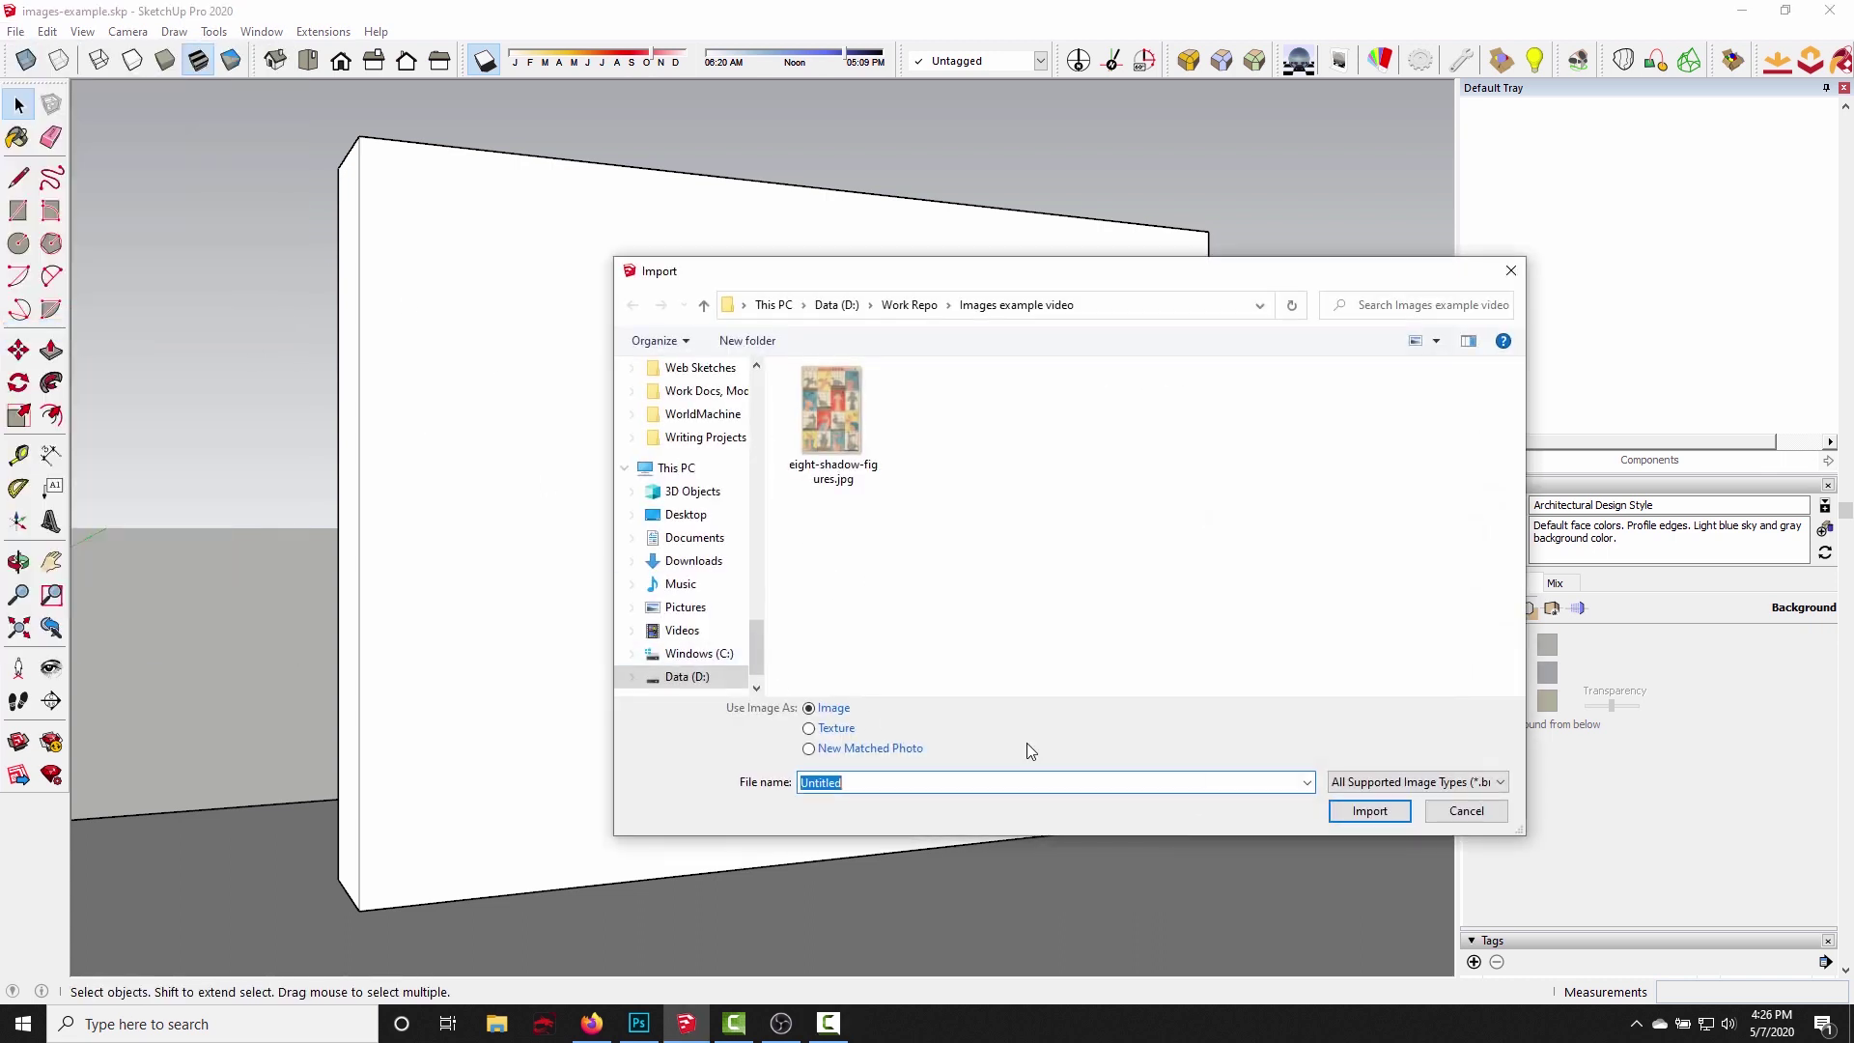
left_click(1468, 782)
left_click(1361, 933)
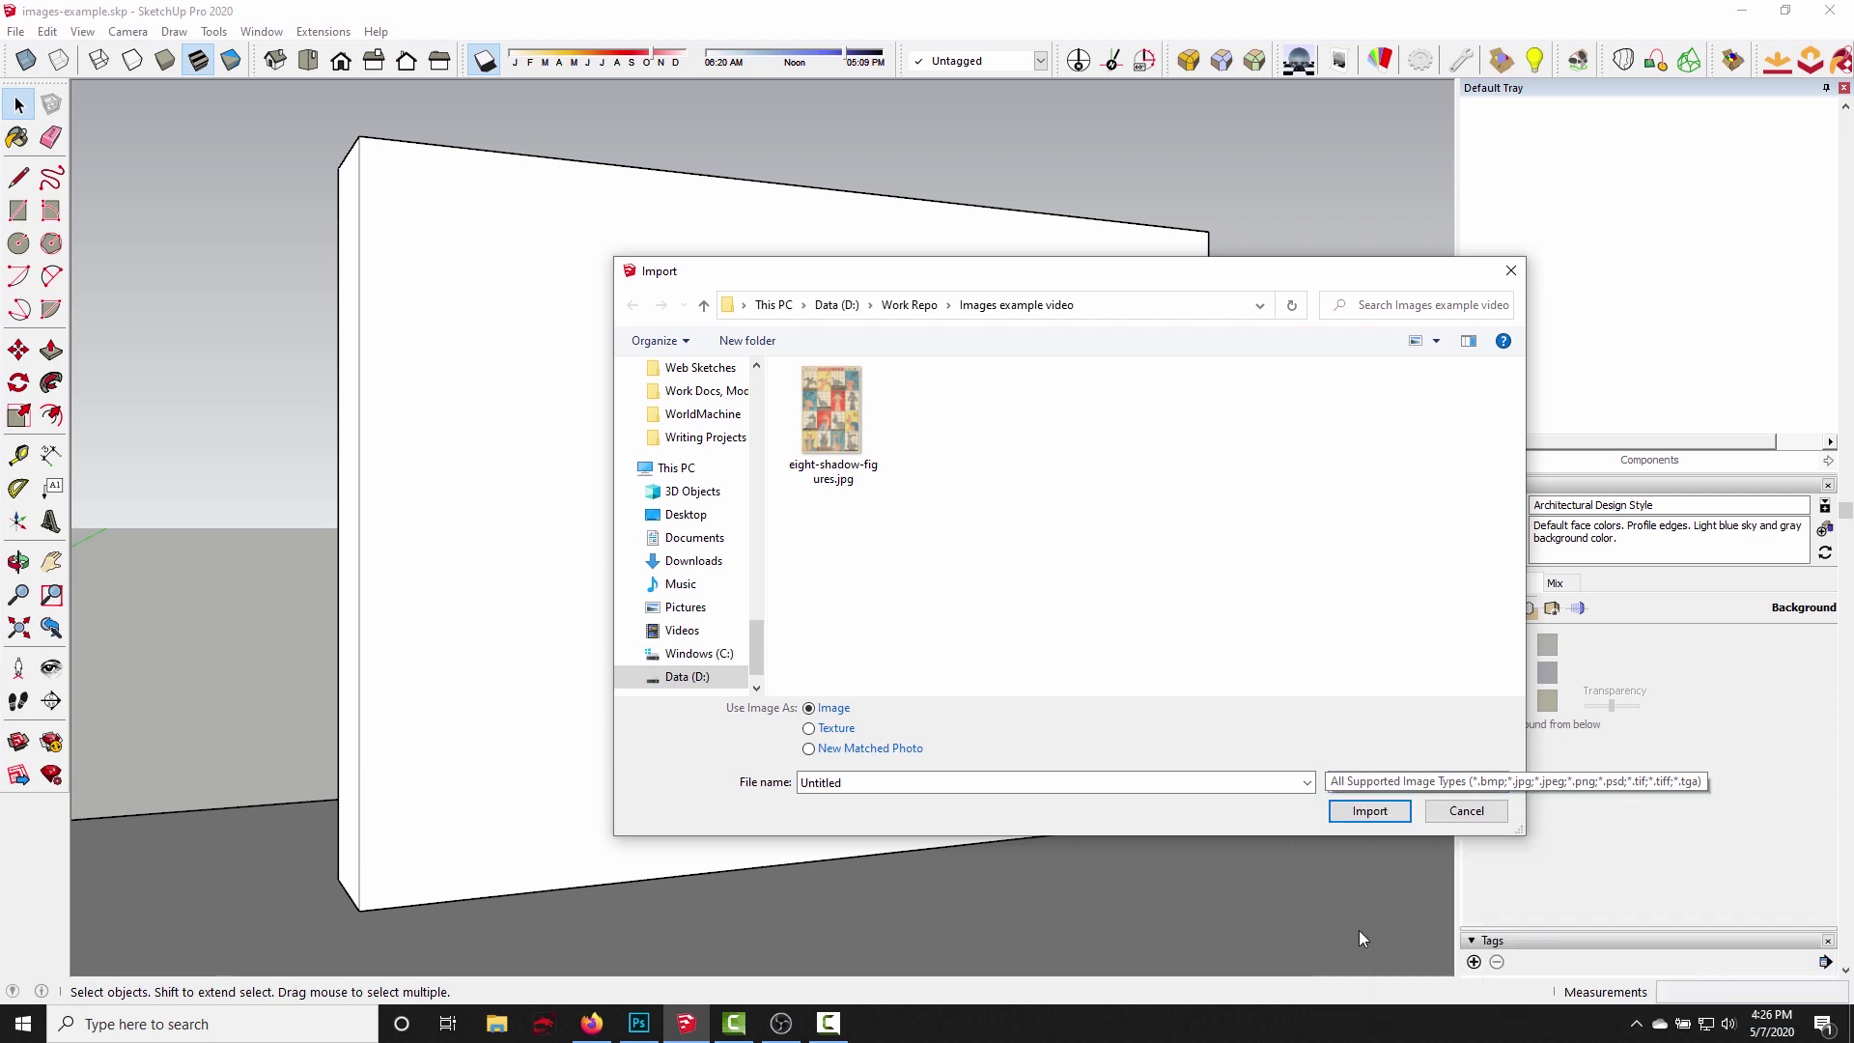
left_click(832, 411)
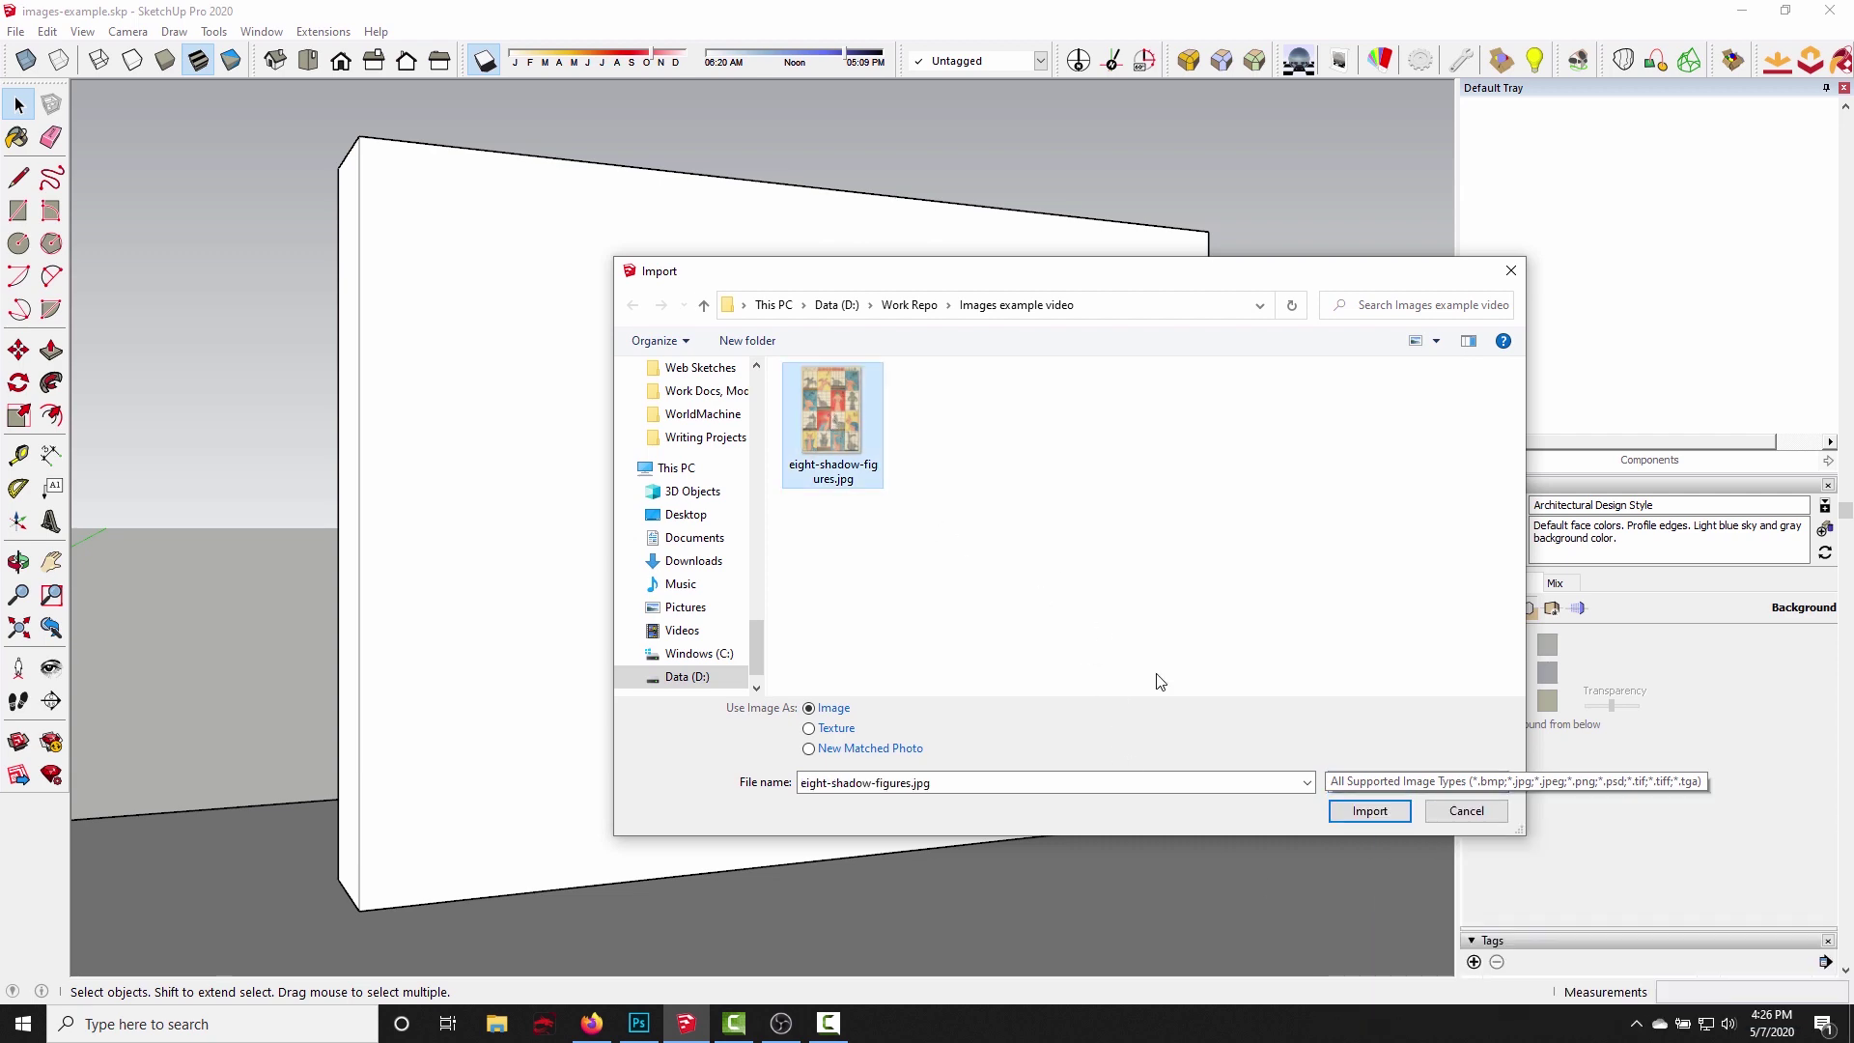
left_click(1369, 810)
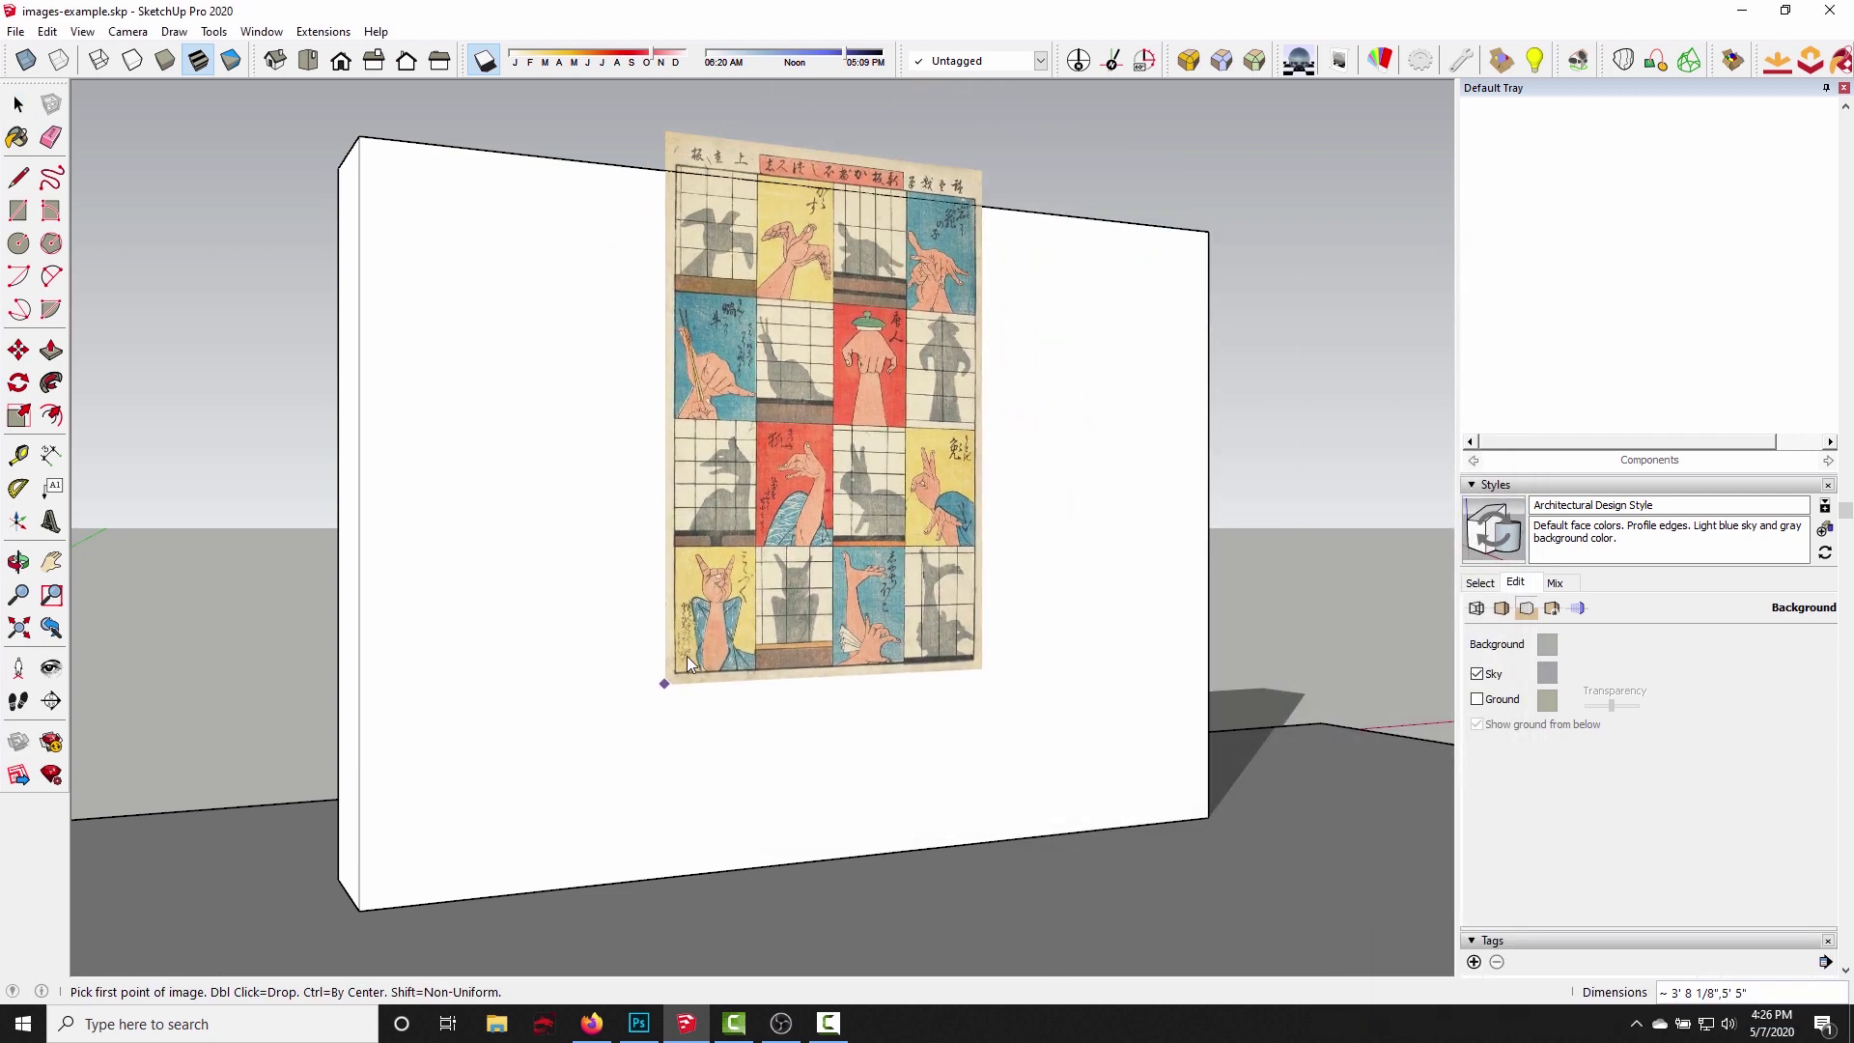
left_click(680, 673)
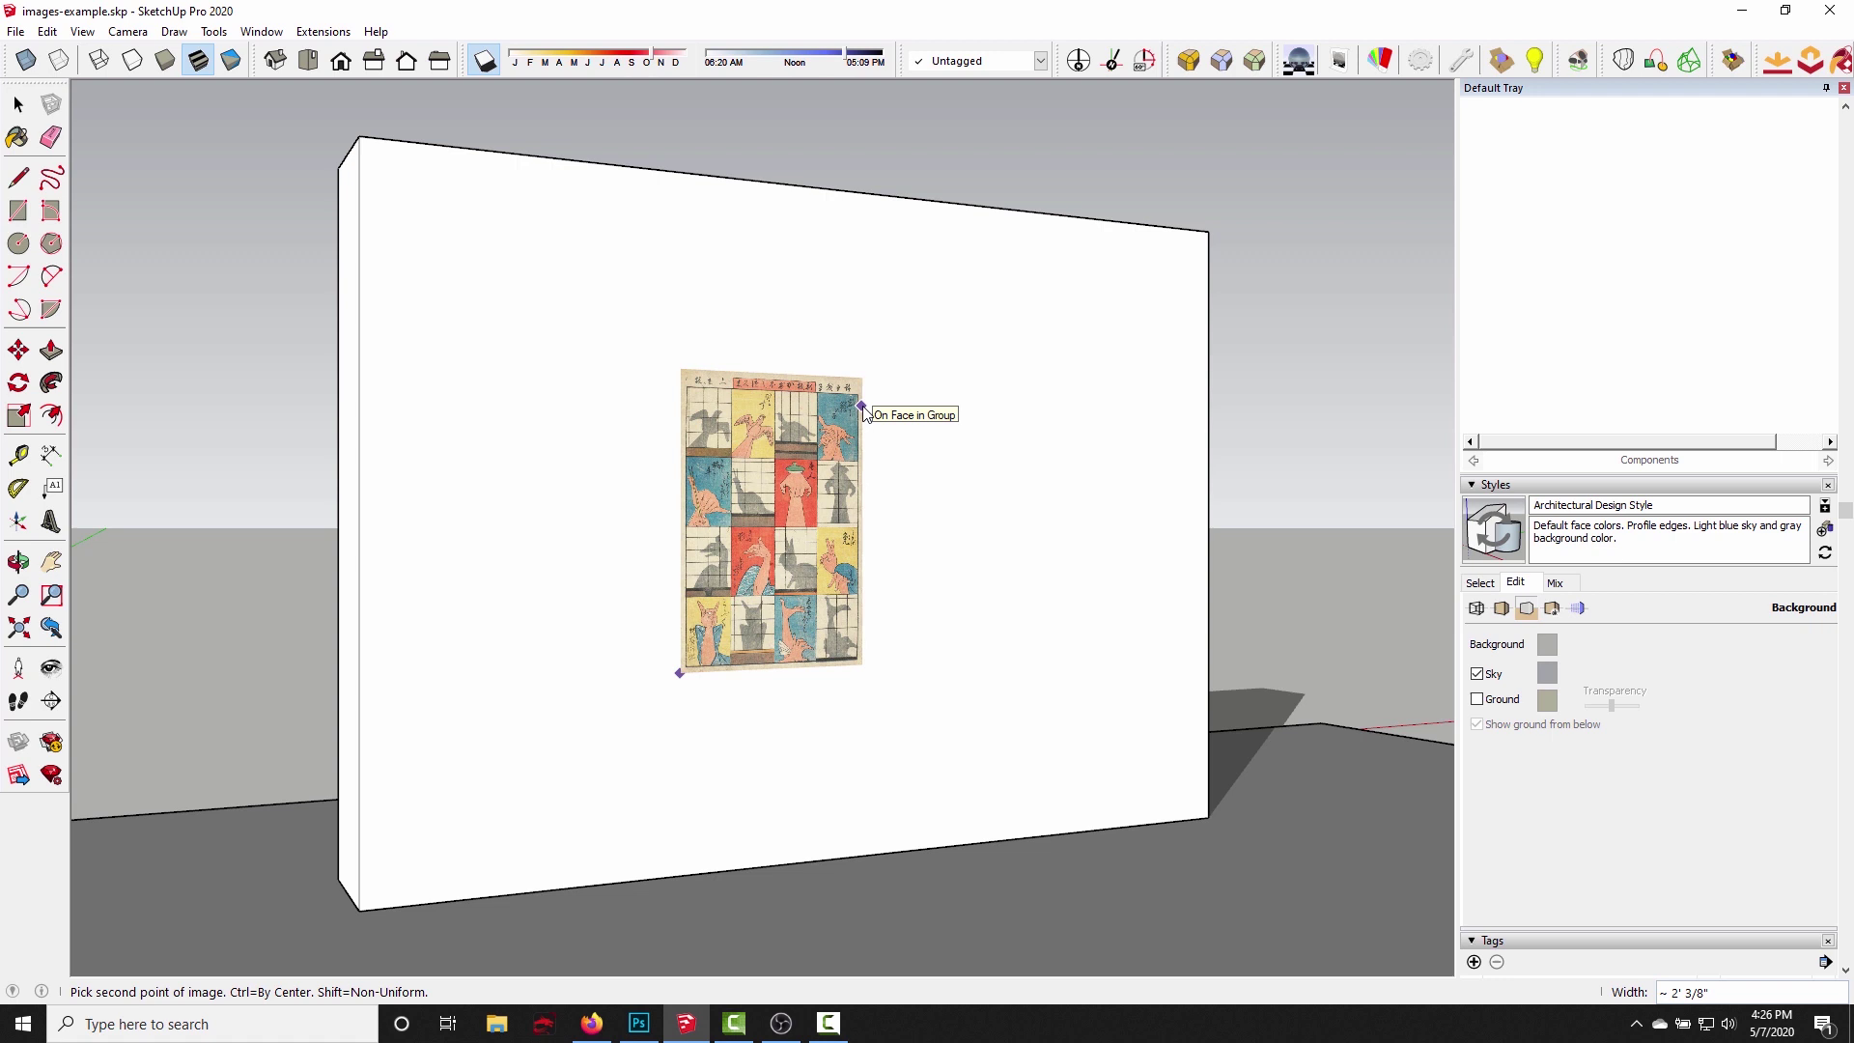
type("10.8")
key("Return")
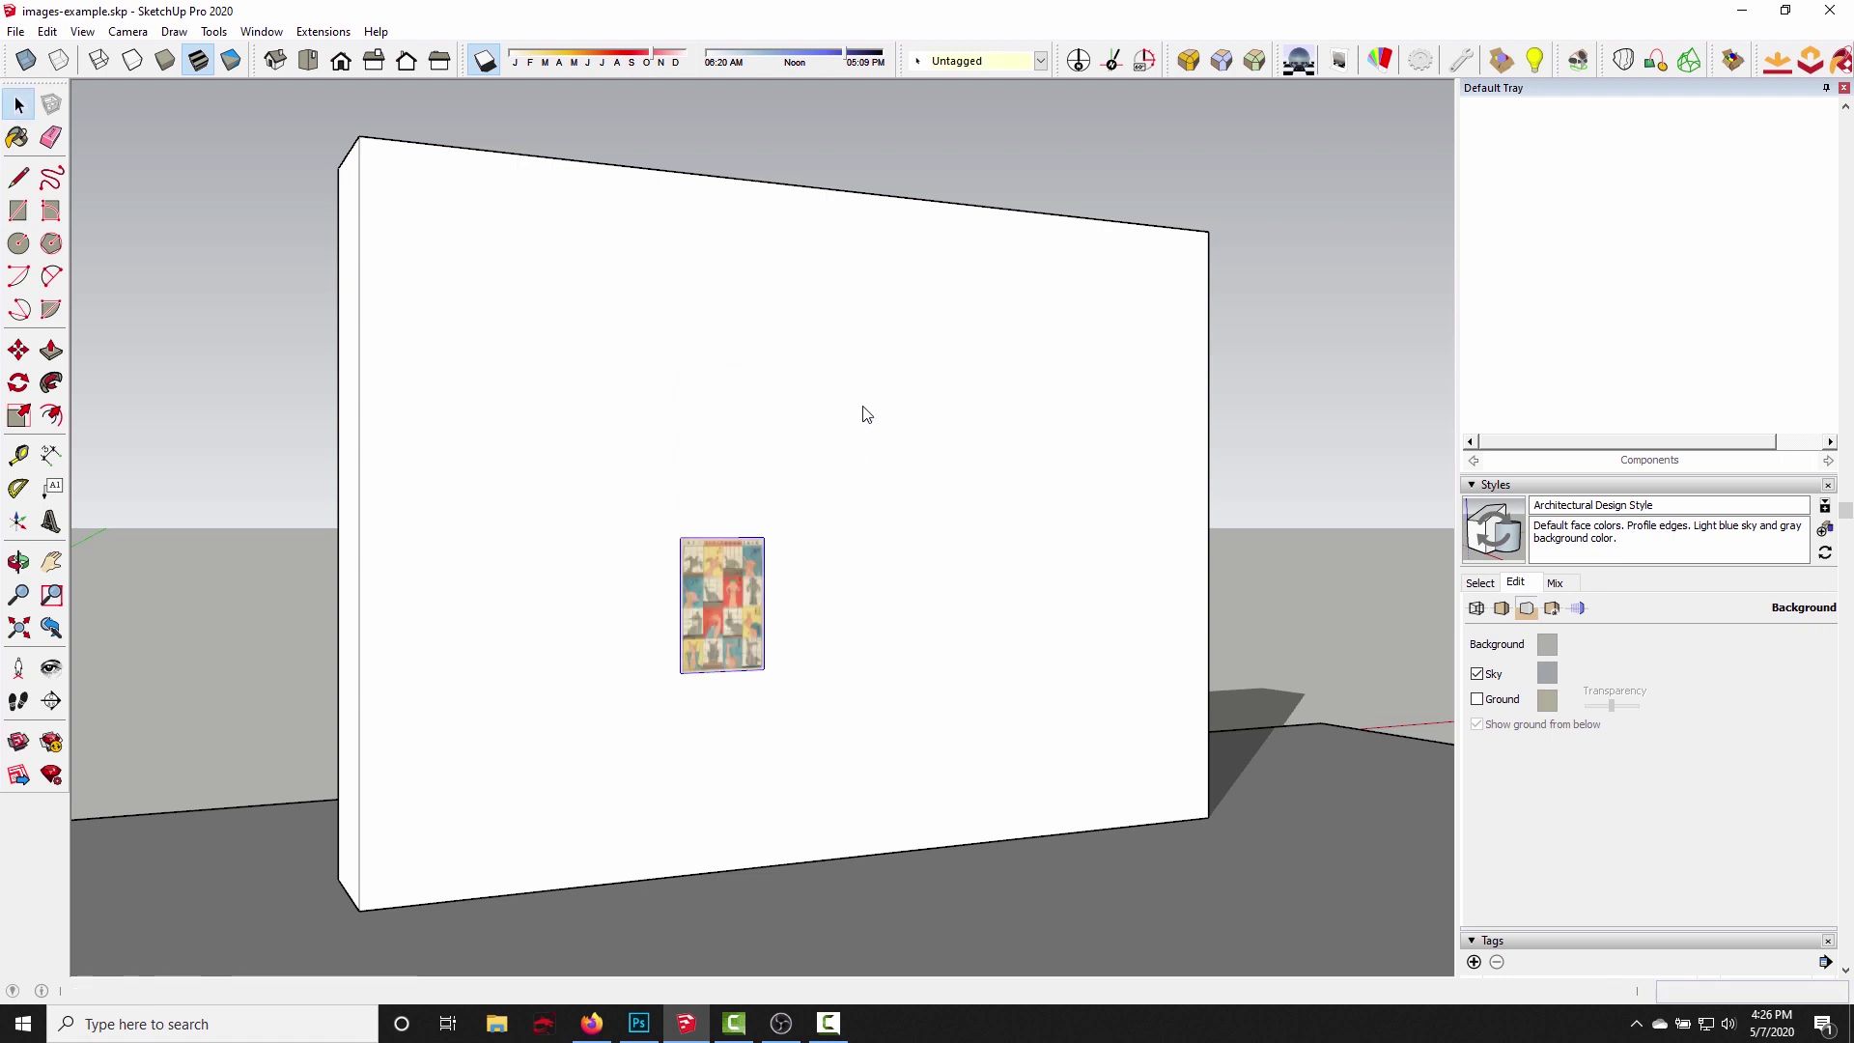
Move the image slightly up and right toward the wall's centre.
key("m")
left_click(723, 670)
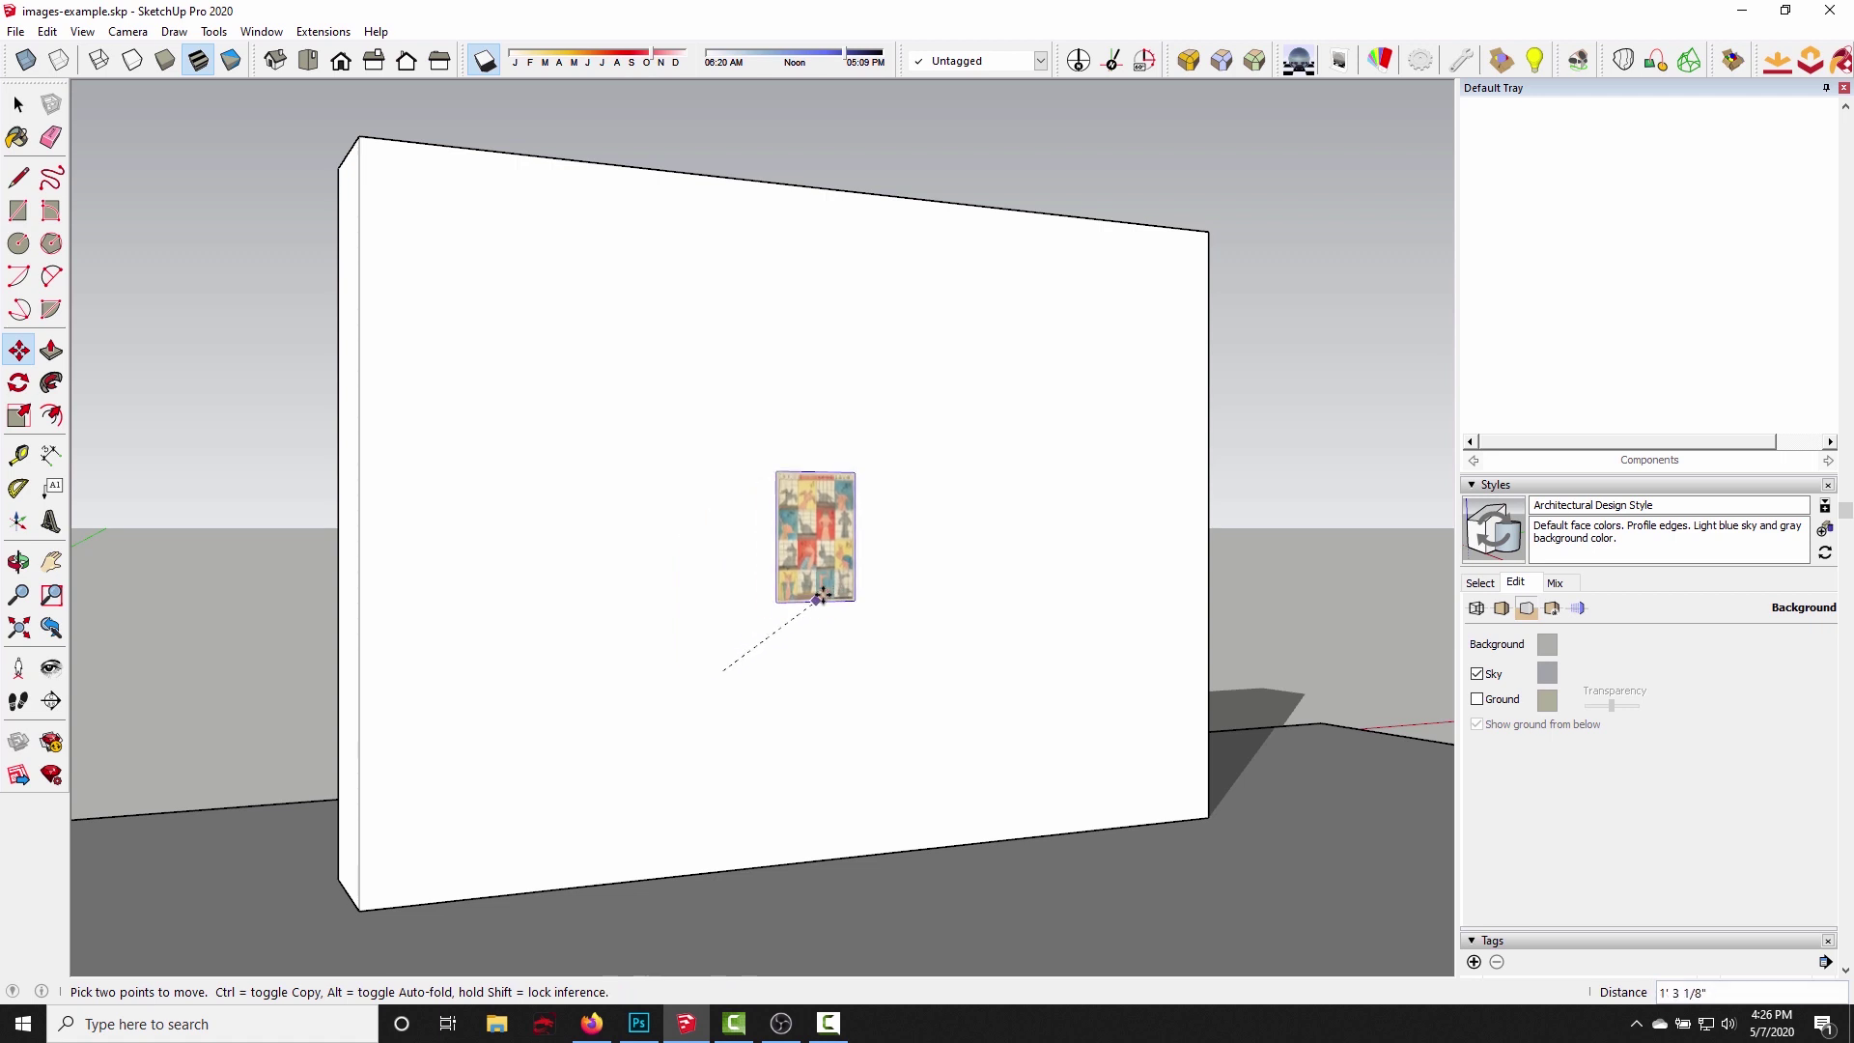
left_click(829, 574)
key("space")
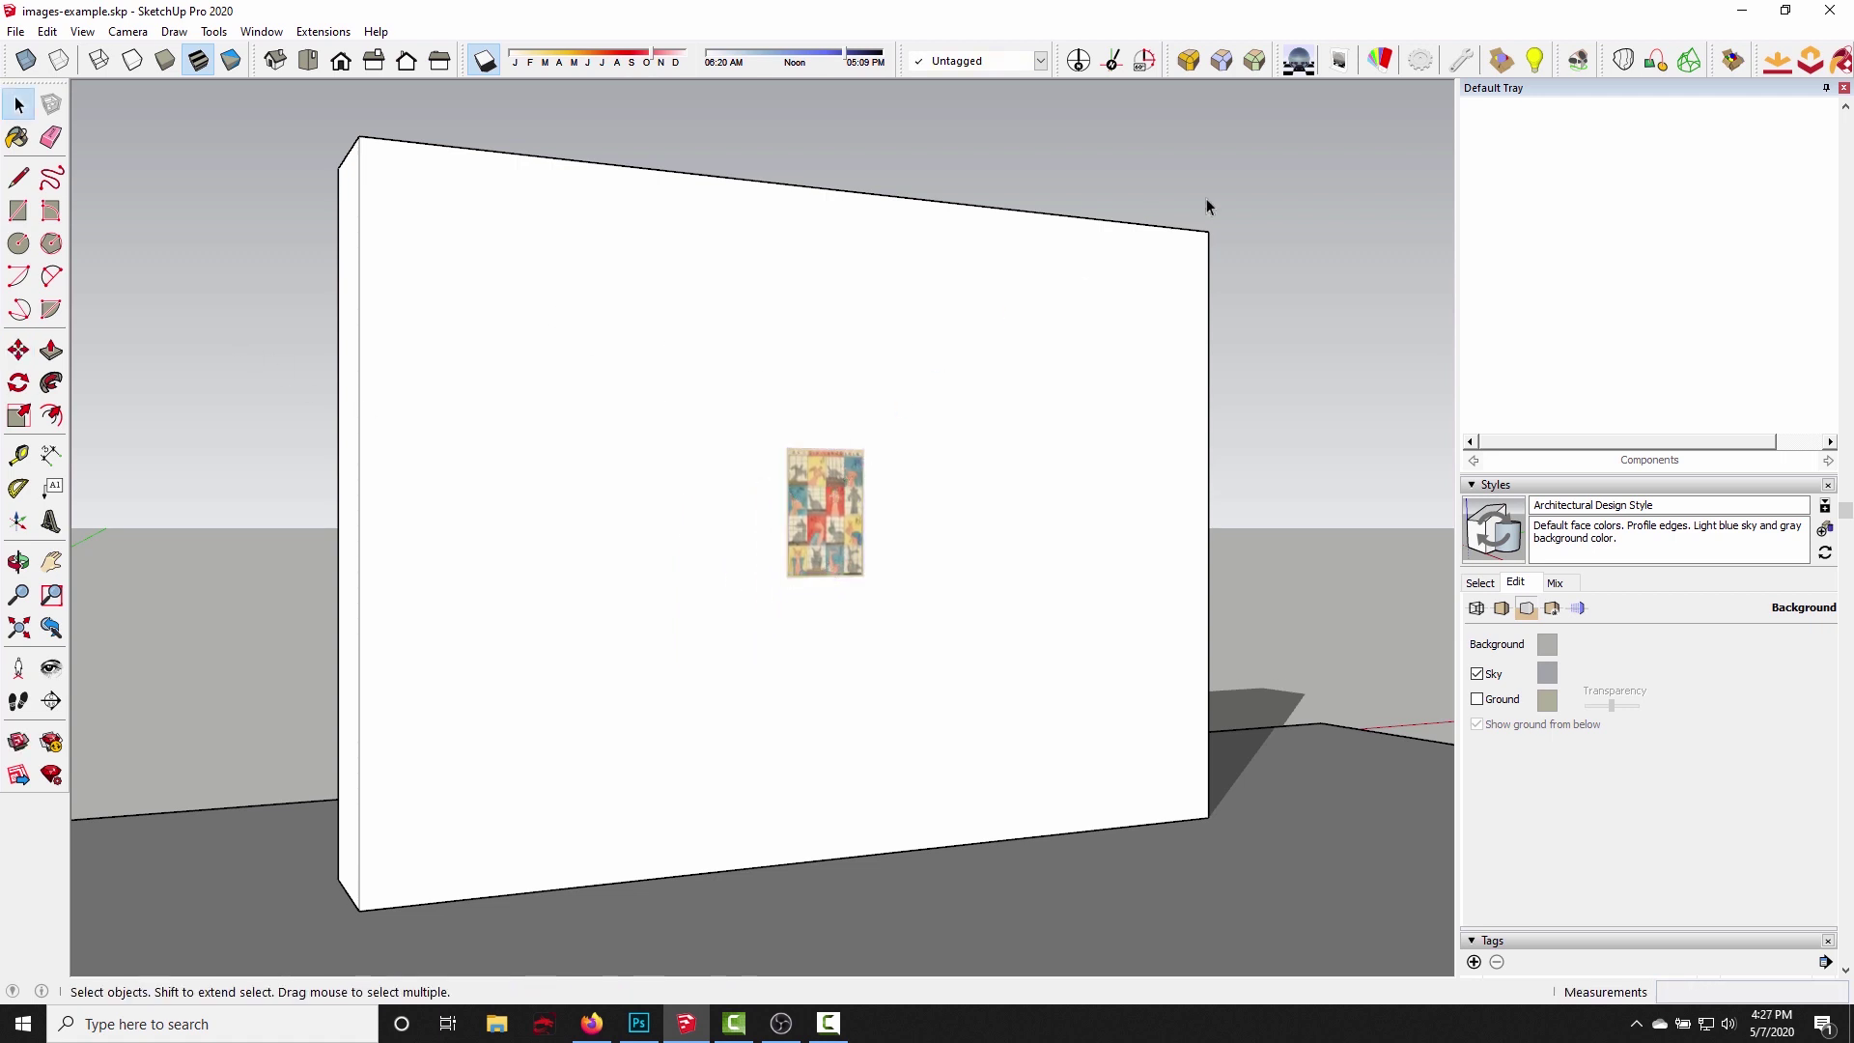
Make a Podium test render, view it, then clear the job and close the Rendering Manager.
left_click(1298, 60)
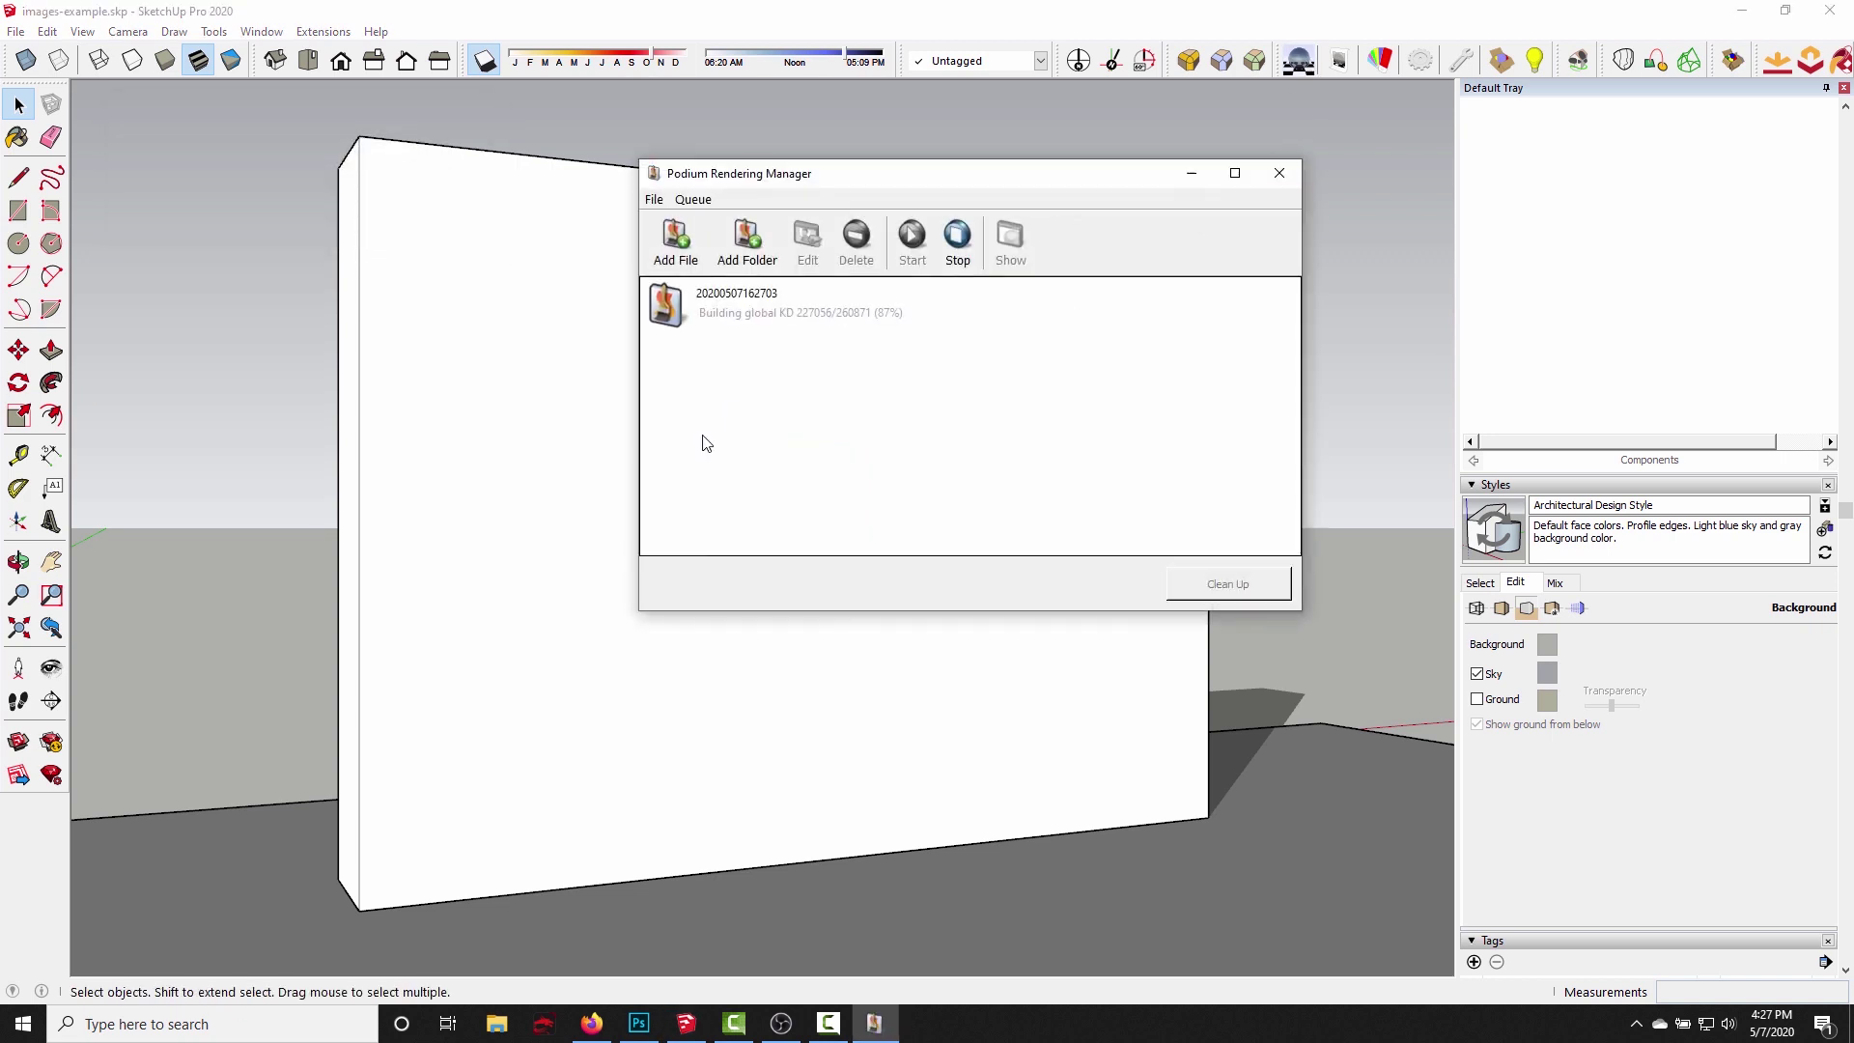
left_click(772, 309)
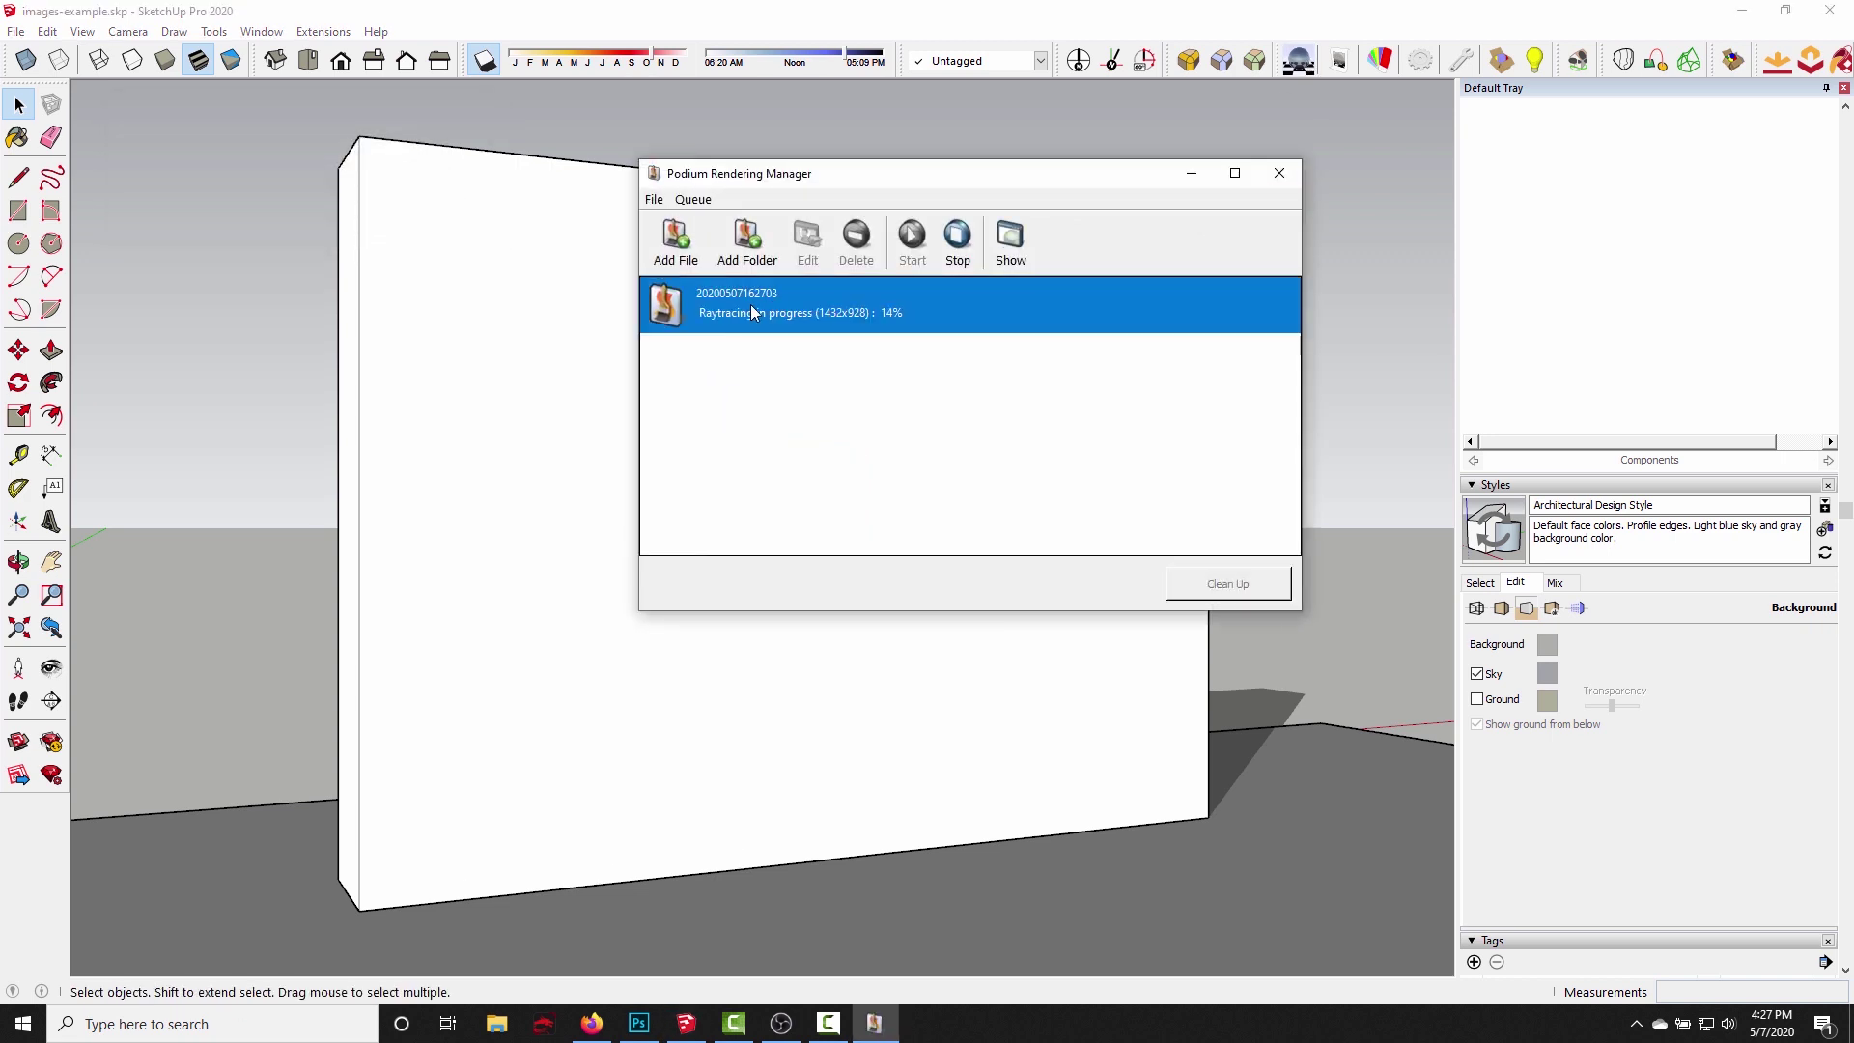
left_click(1011, 243)
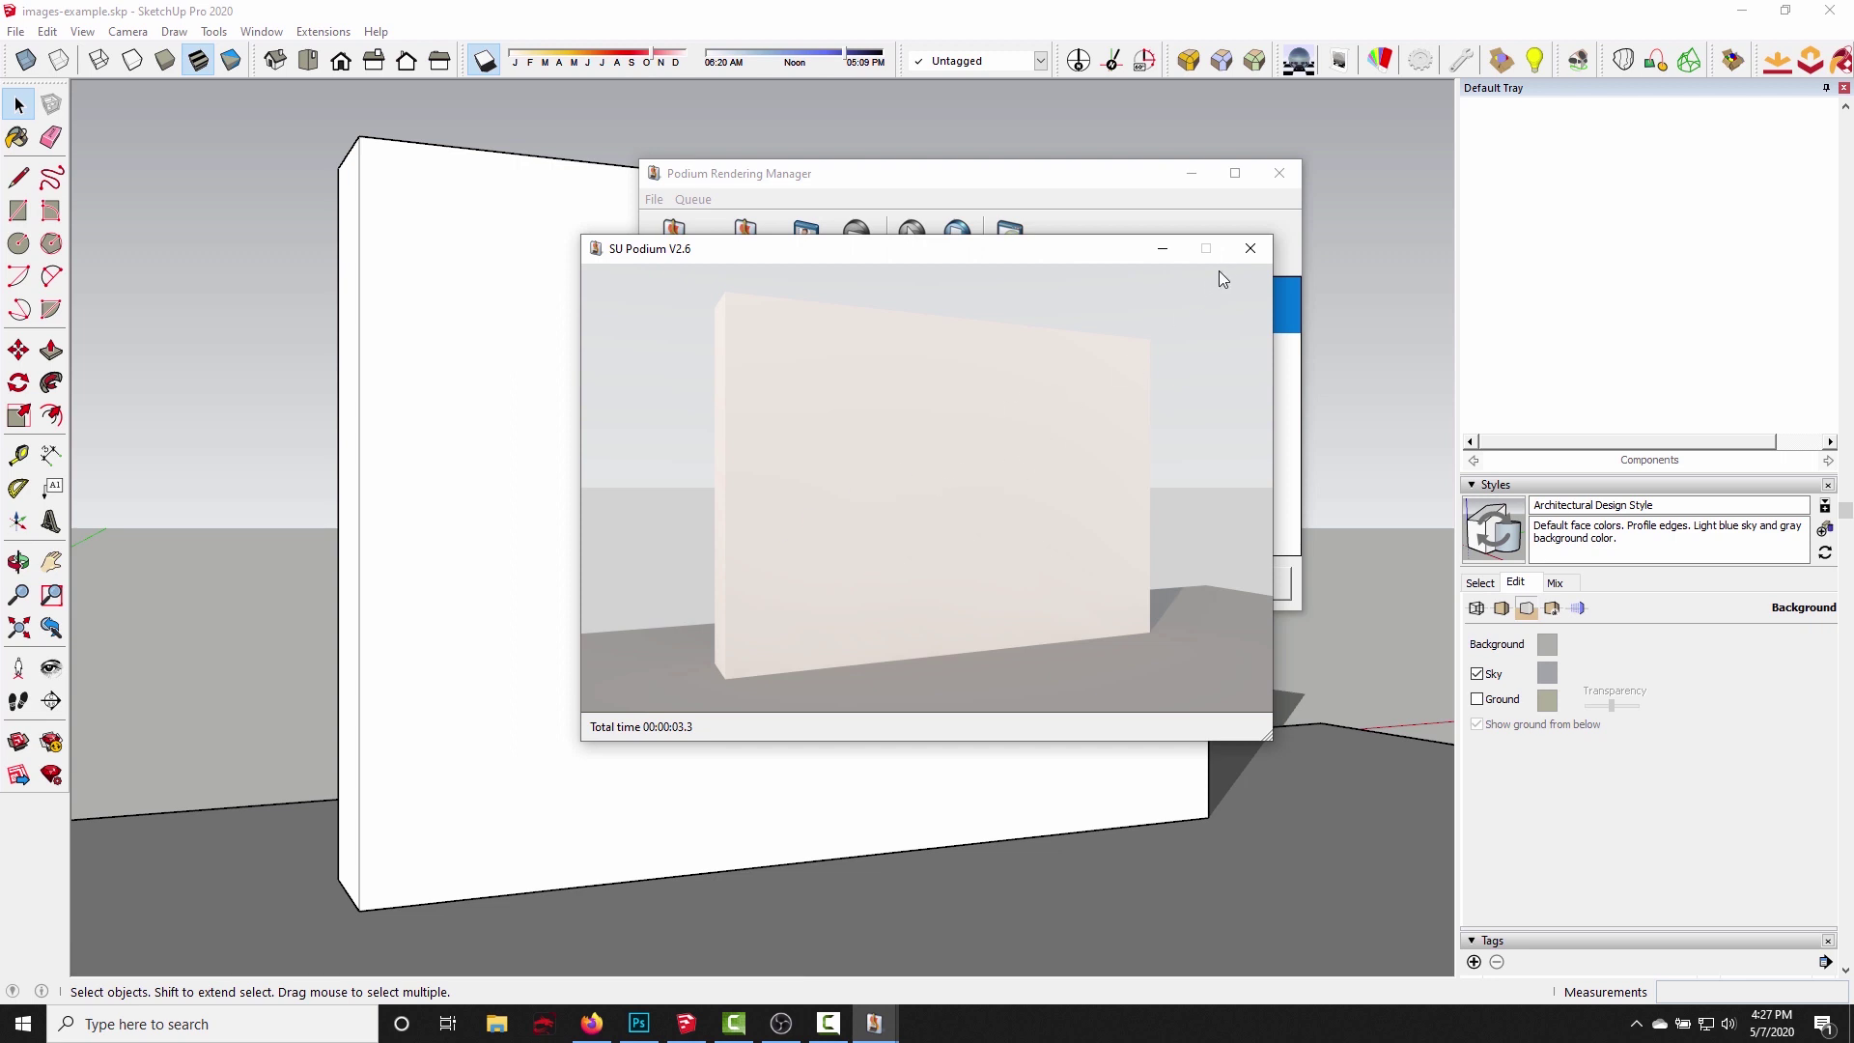
key("alt+F4")
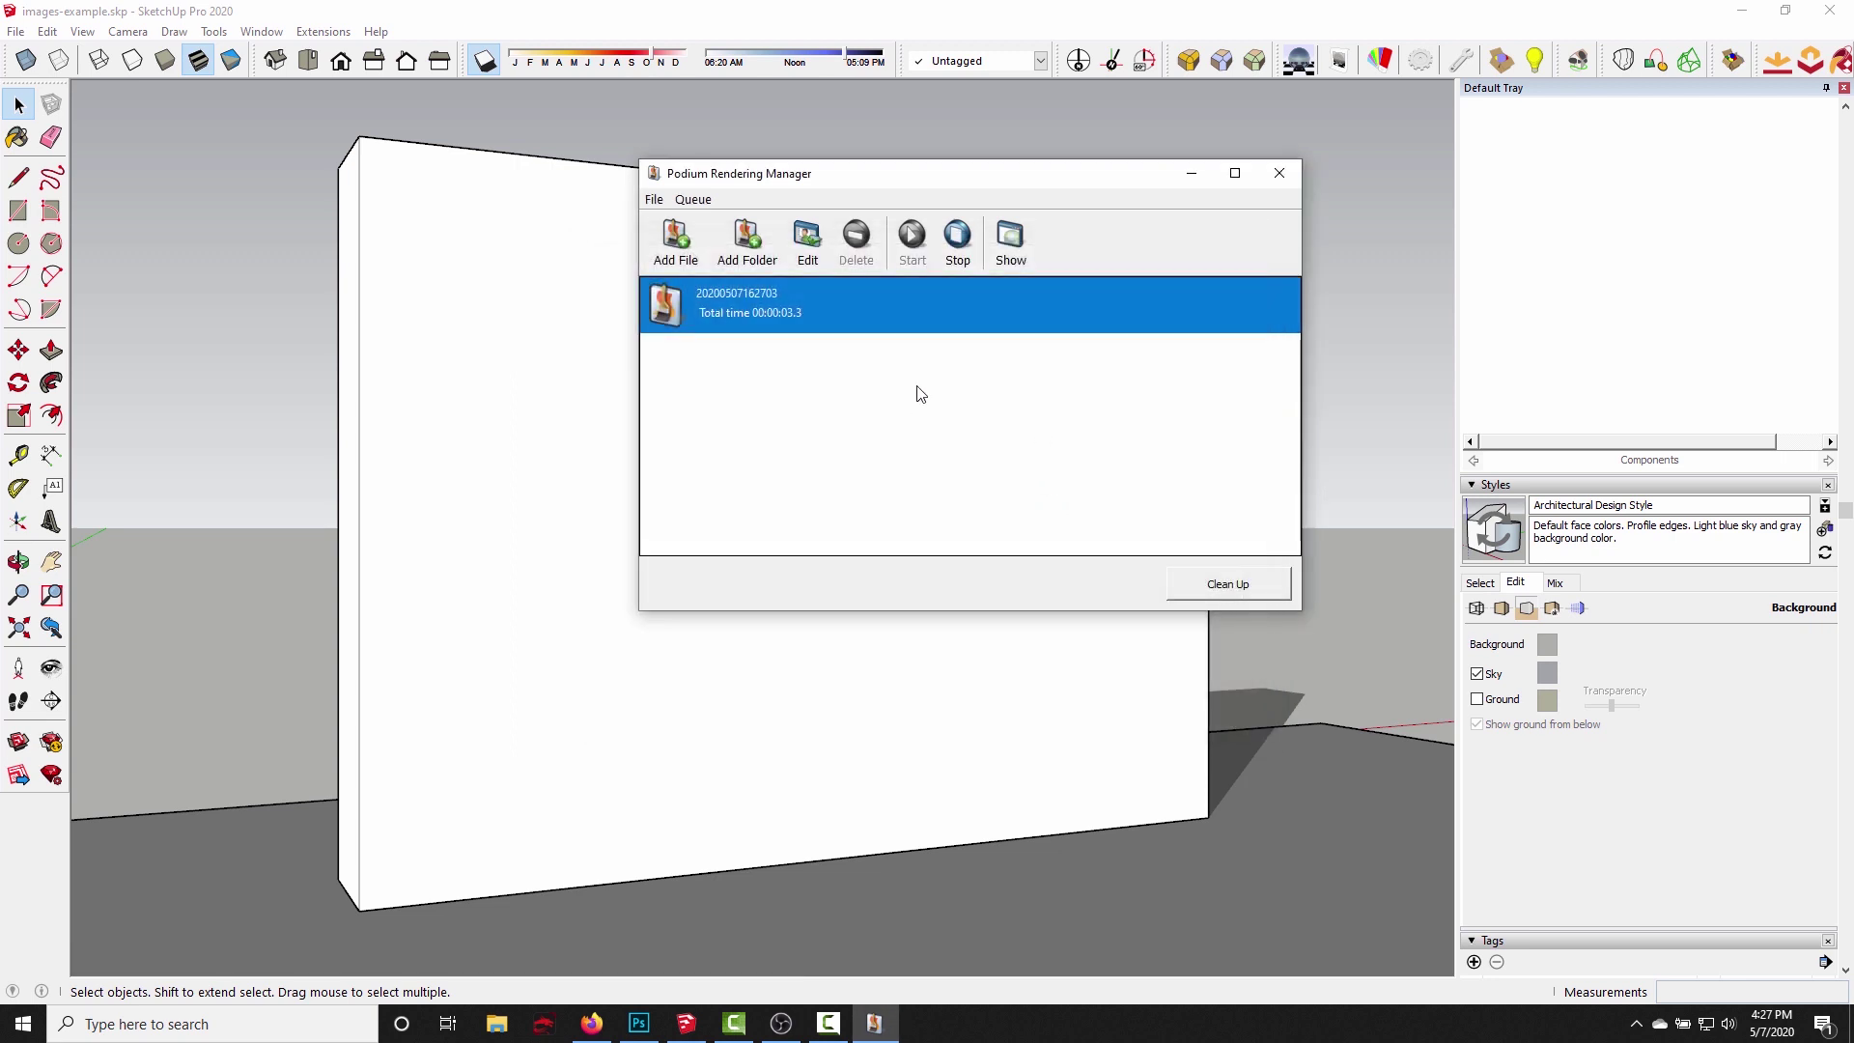
left_click(1224, 586)
left_click(1289, 177)
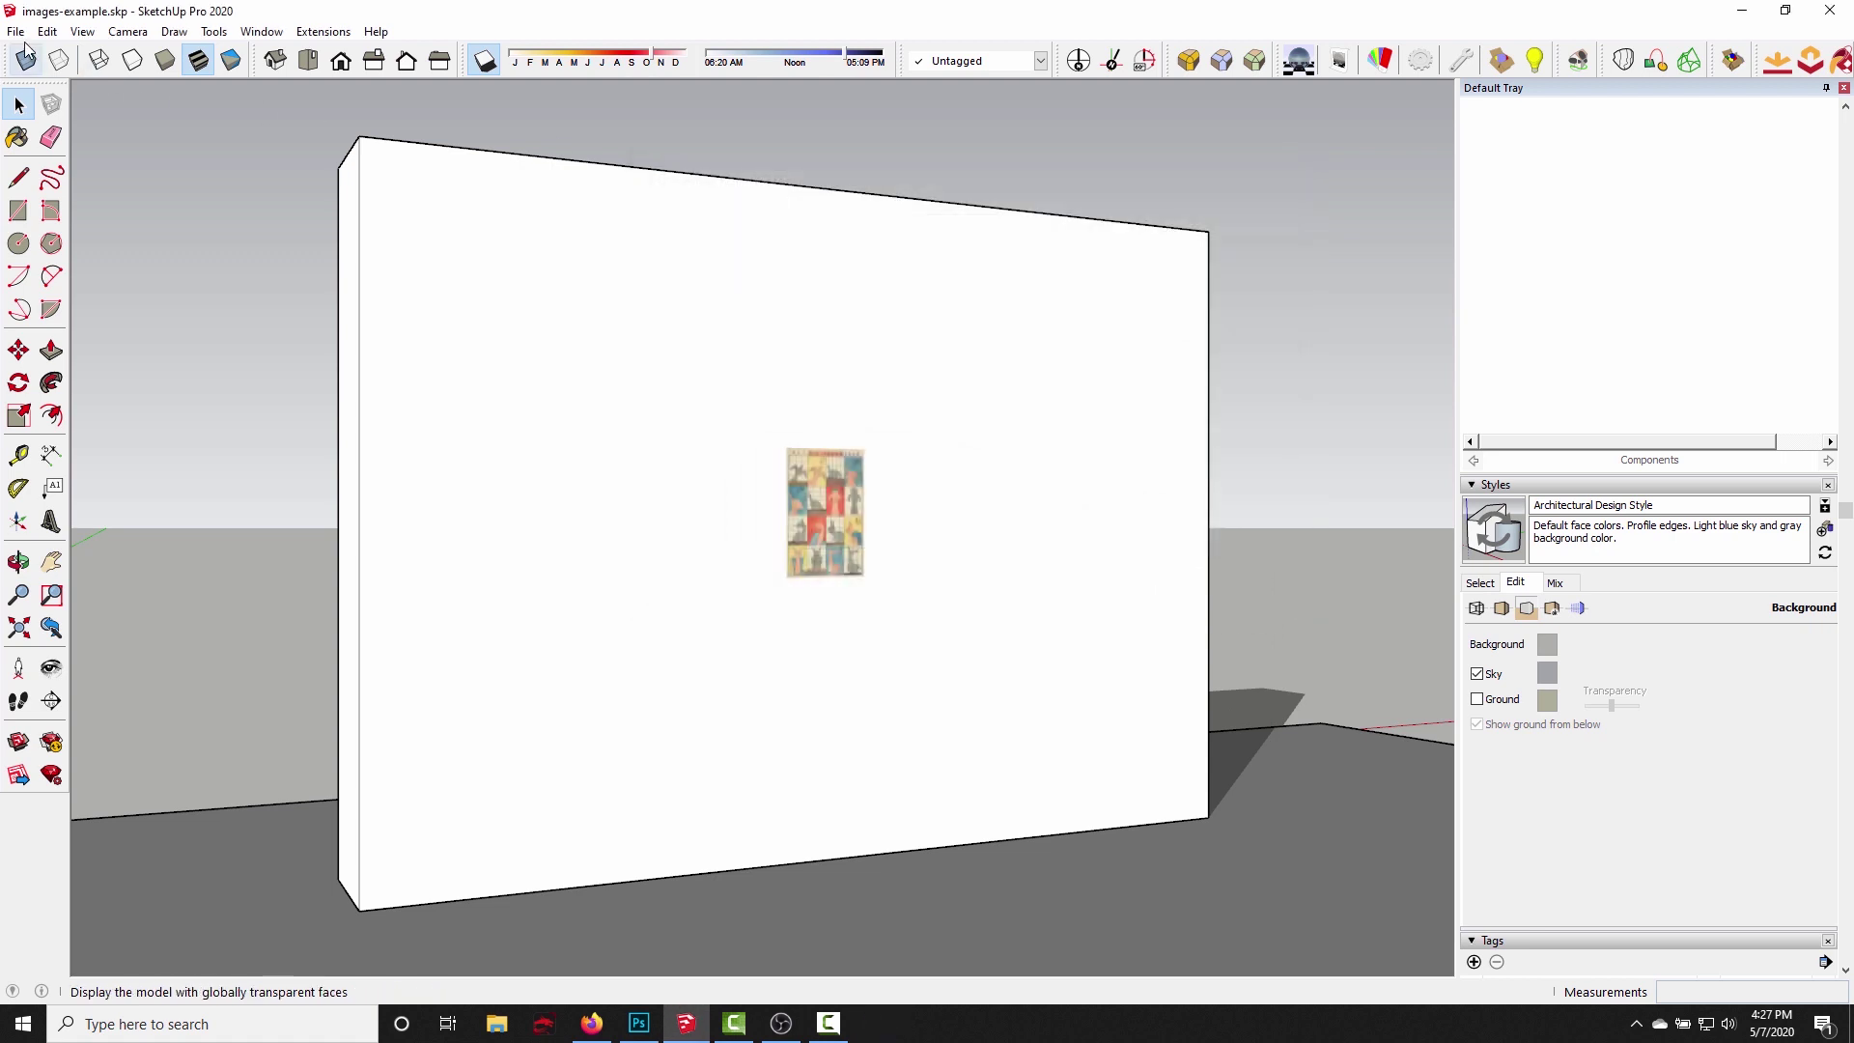
left_click(15, 31)
left_click(60, 334)
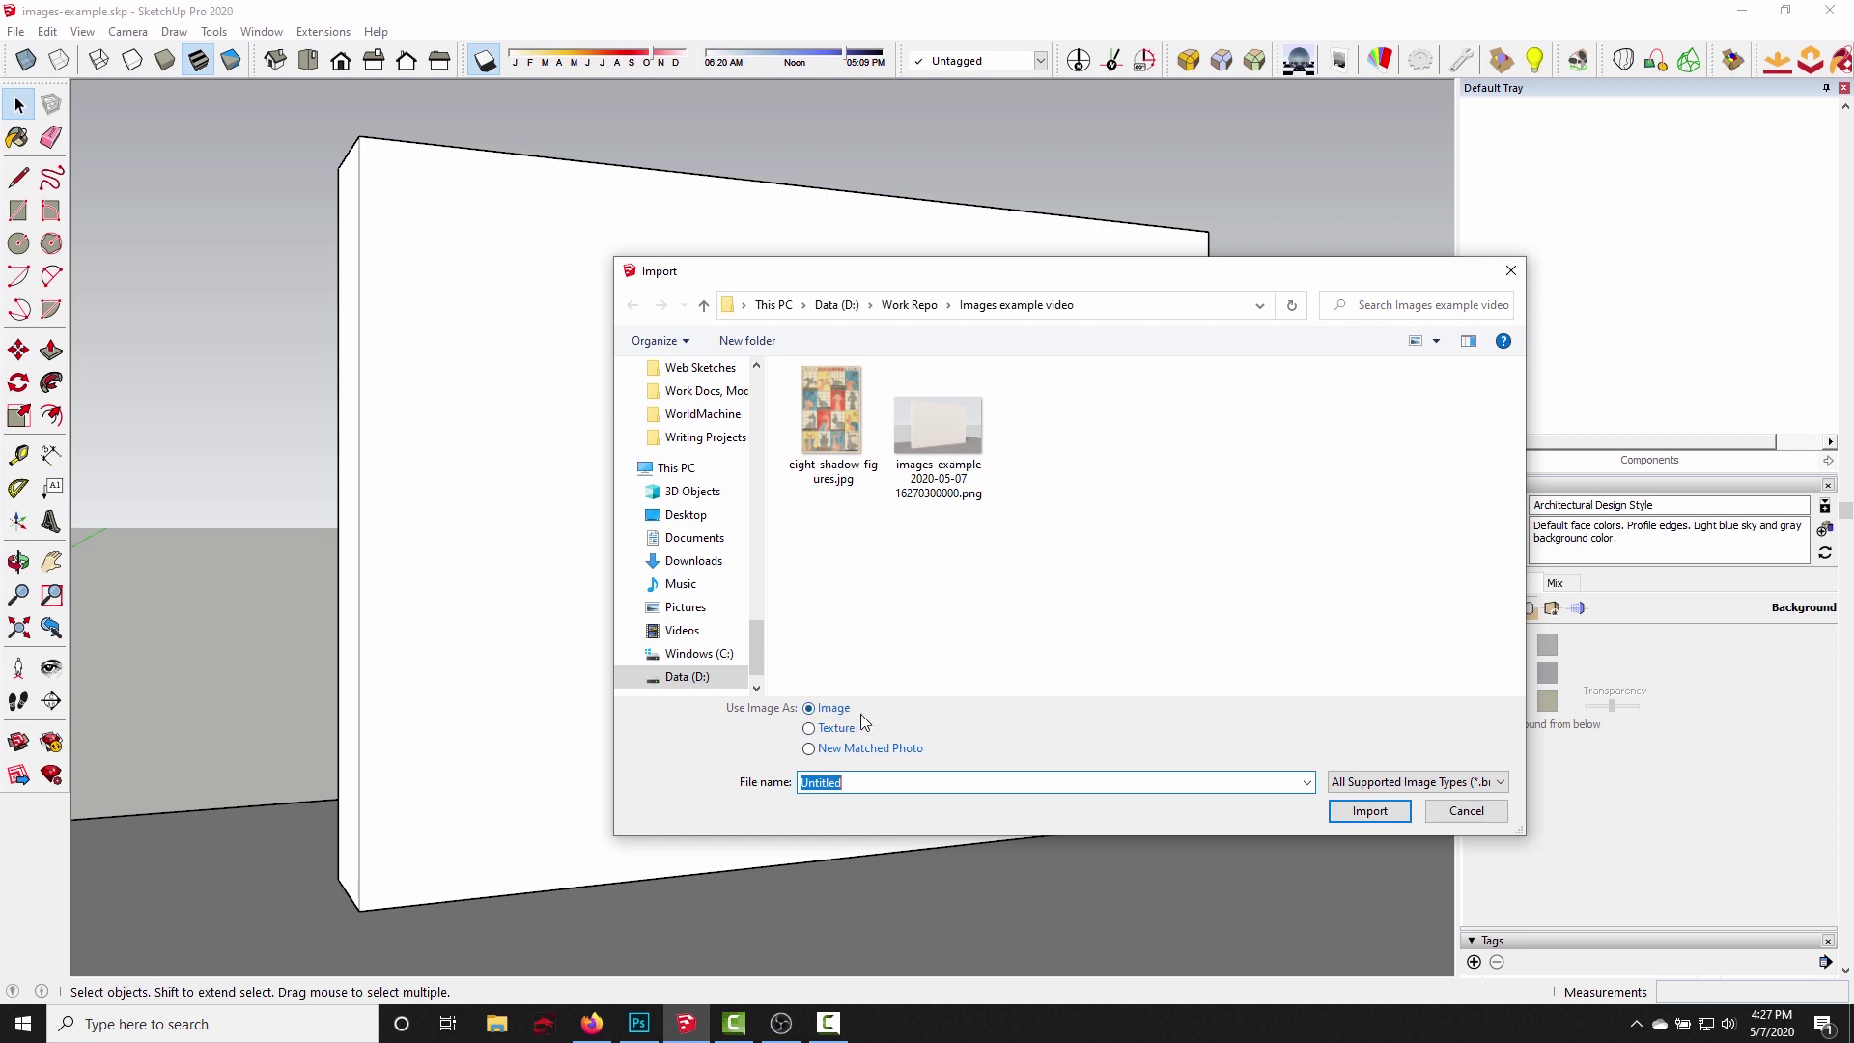
left_click(1479, 813)
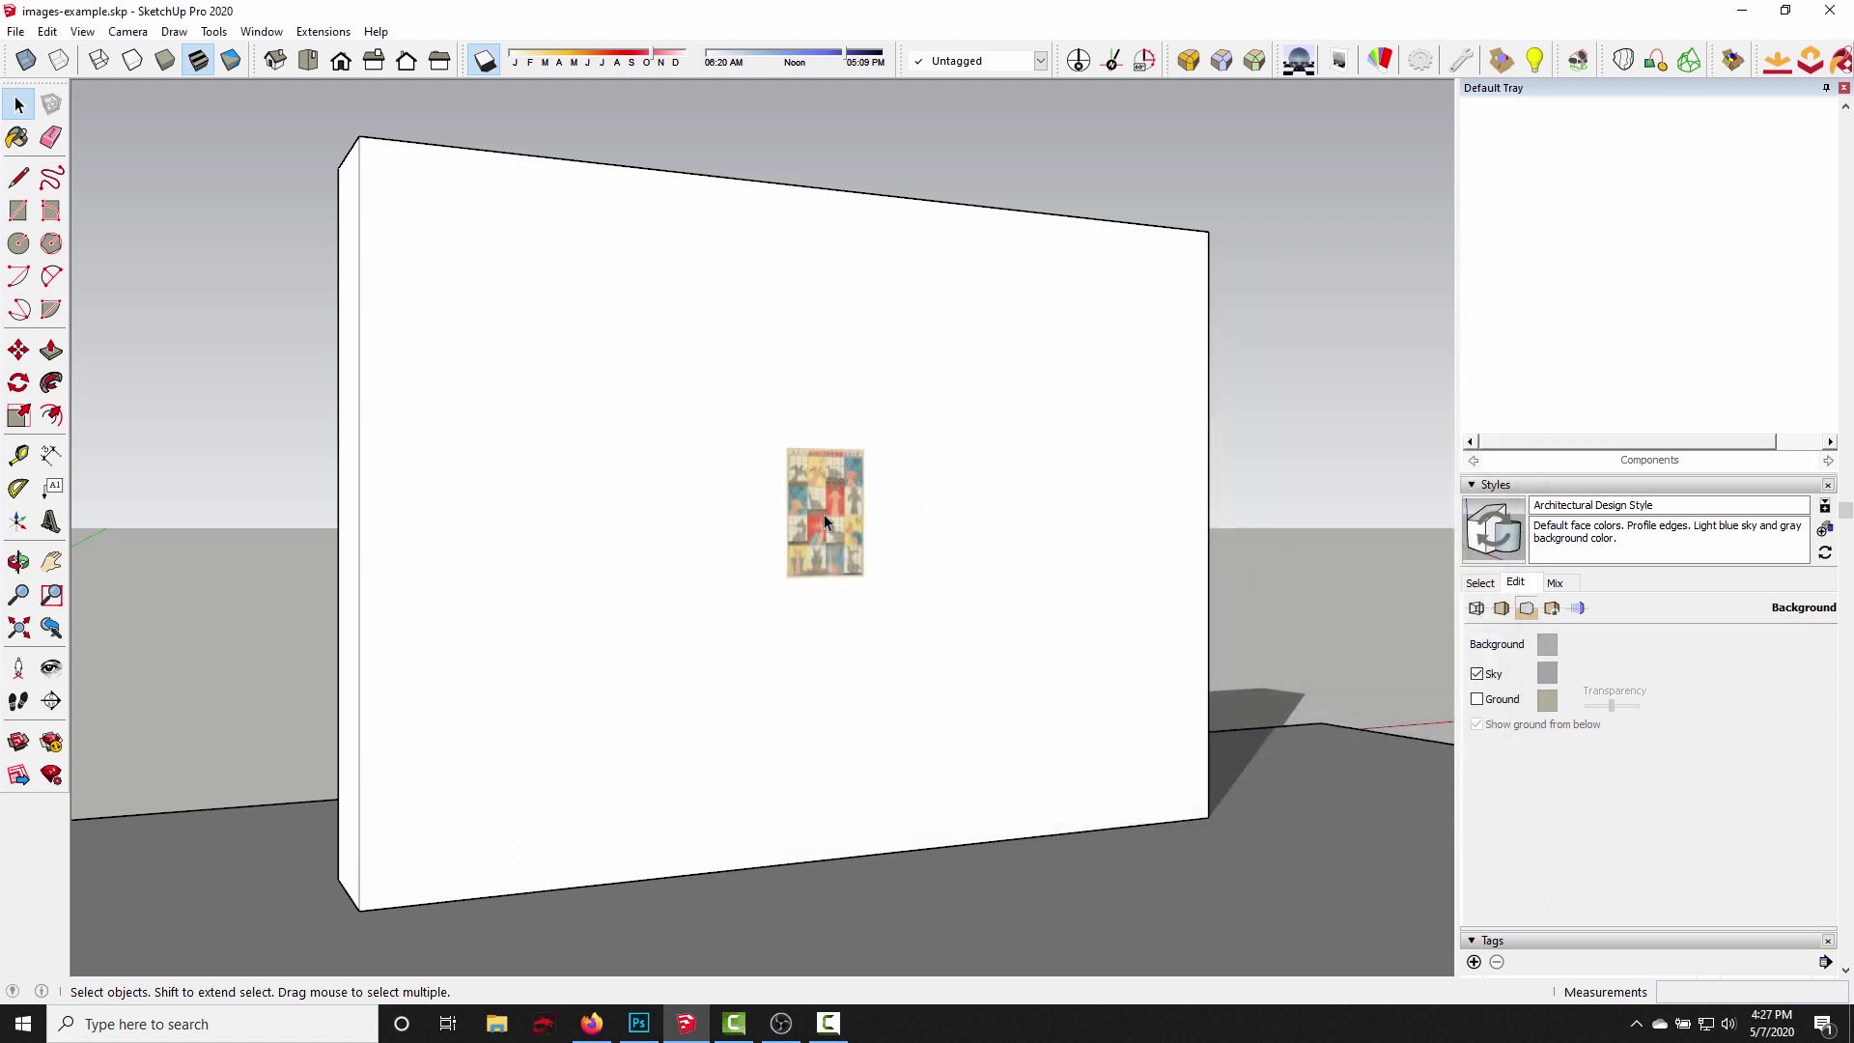
Explode the imported image into a textured face.
scroll(843, 506, "up", 5)
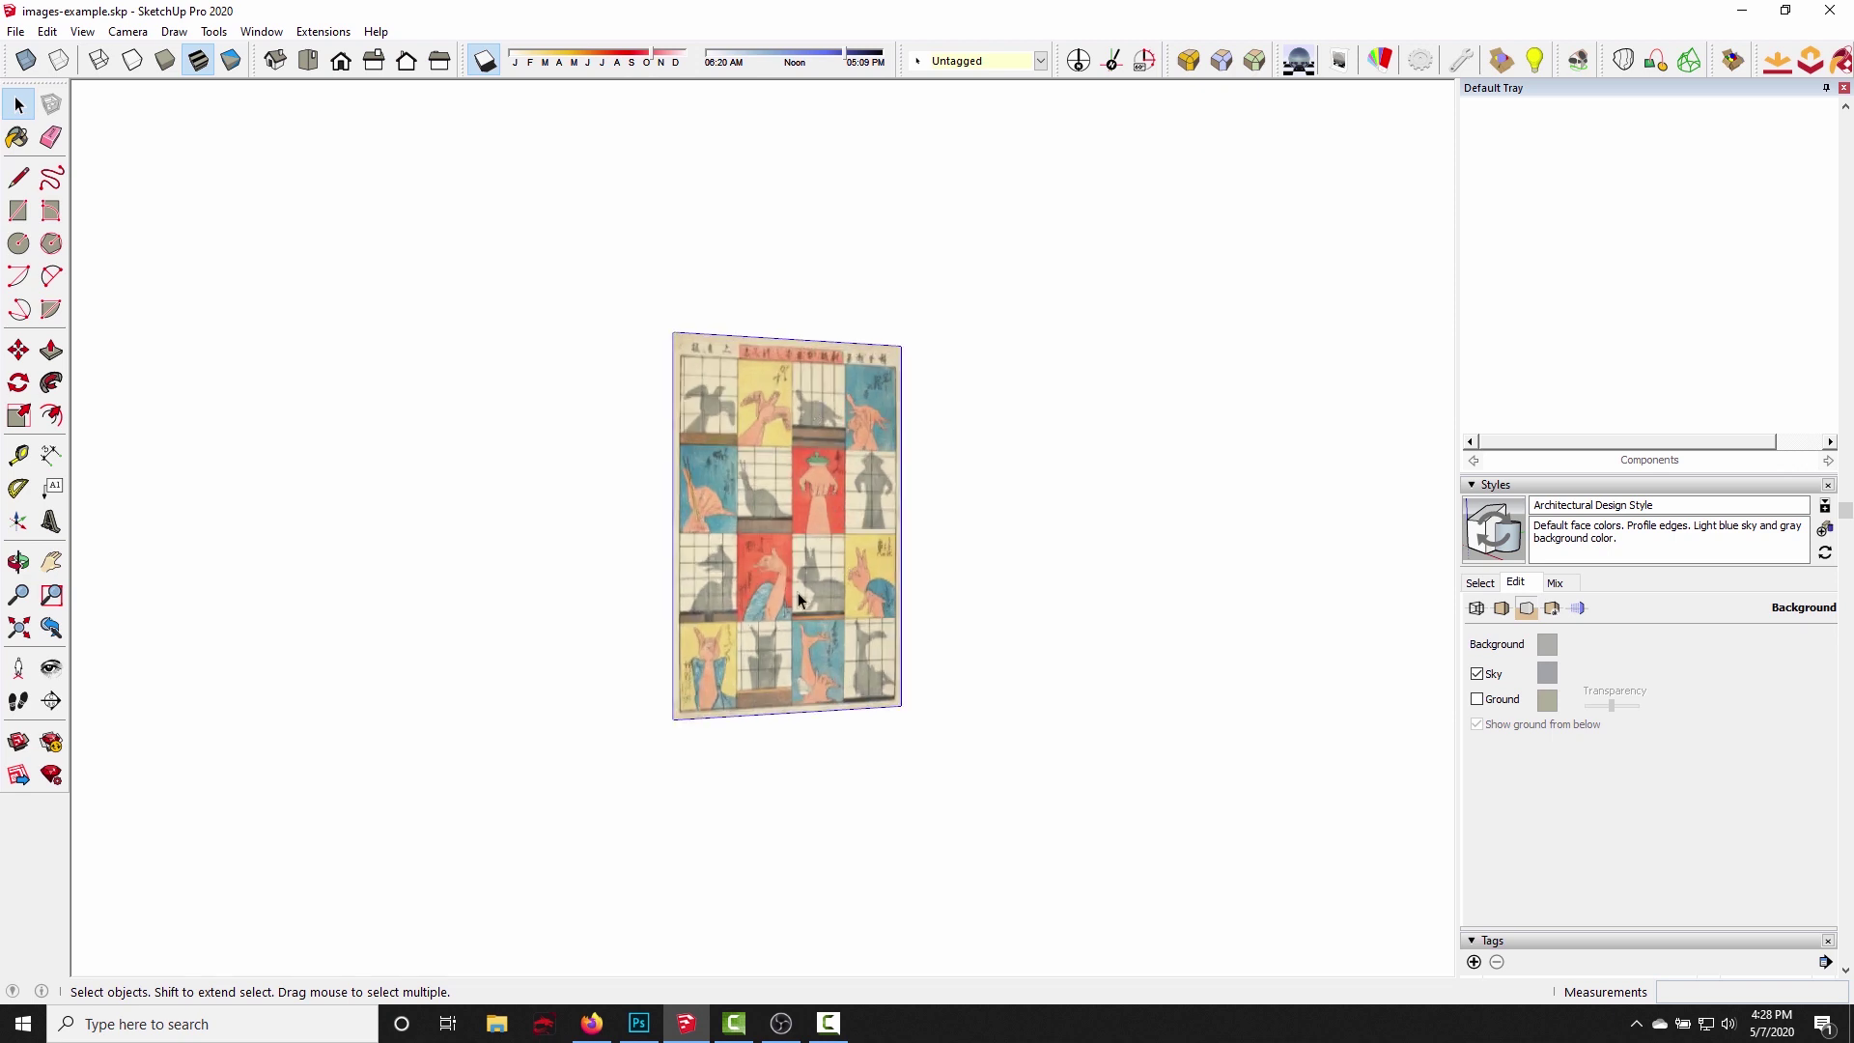
scroll(798, 593, "down", 5)
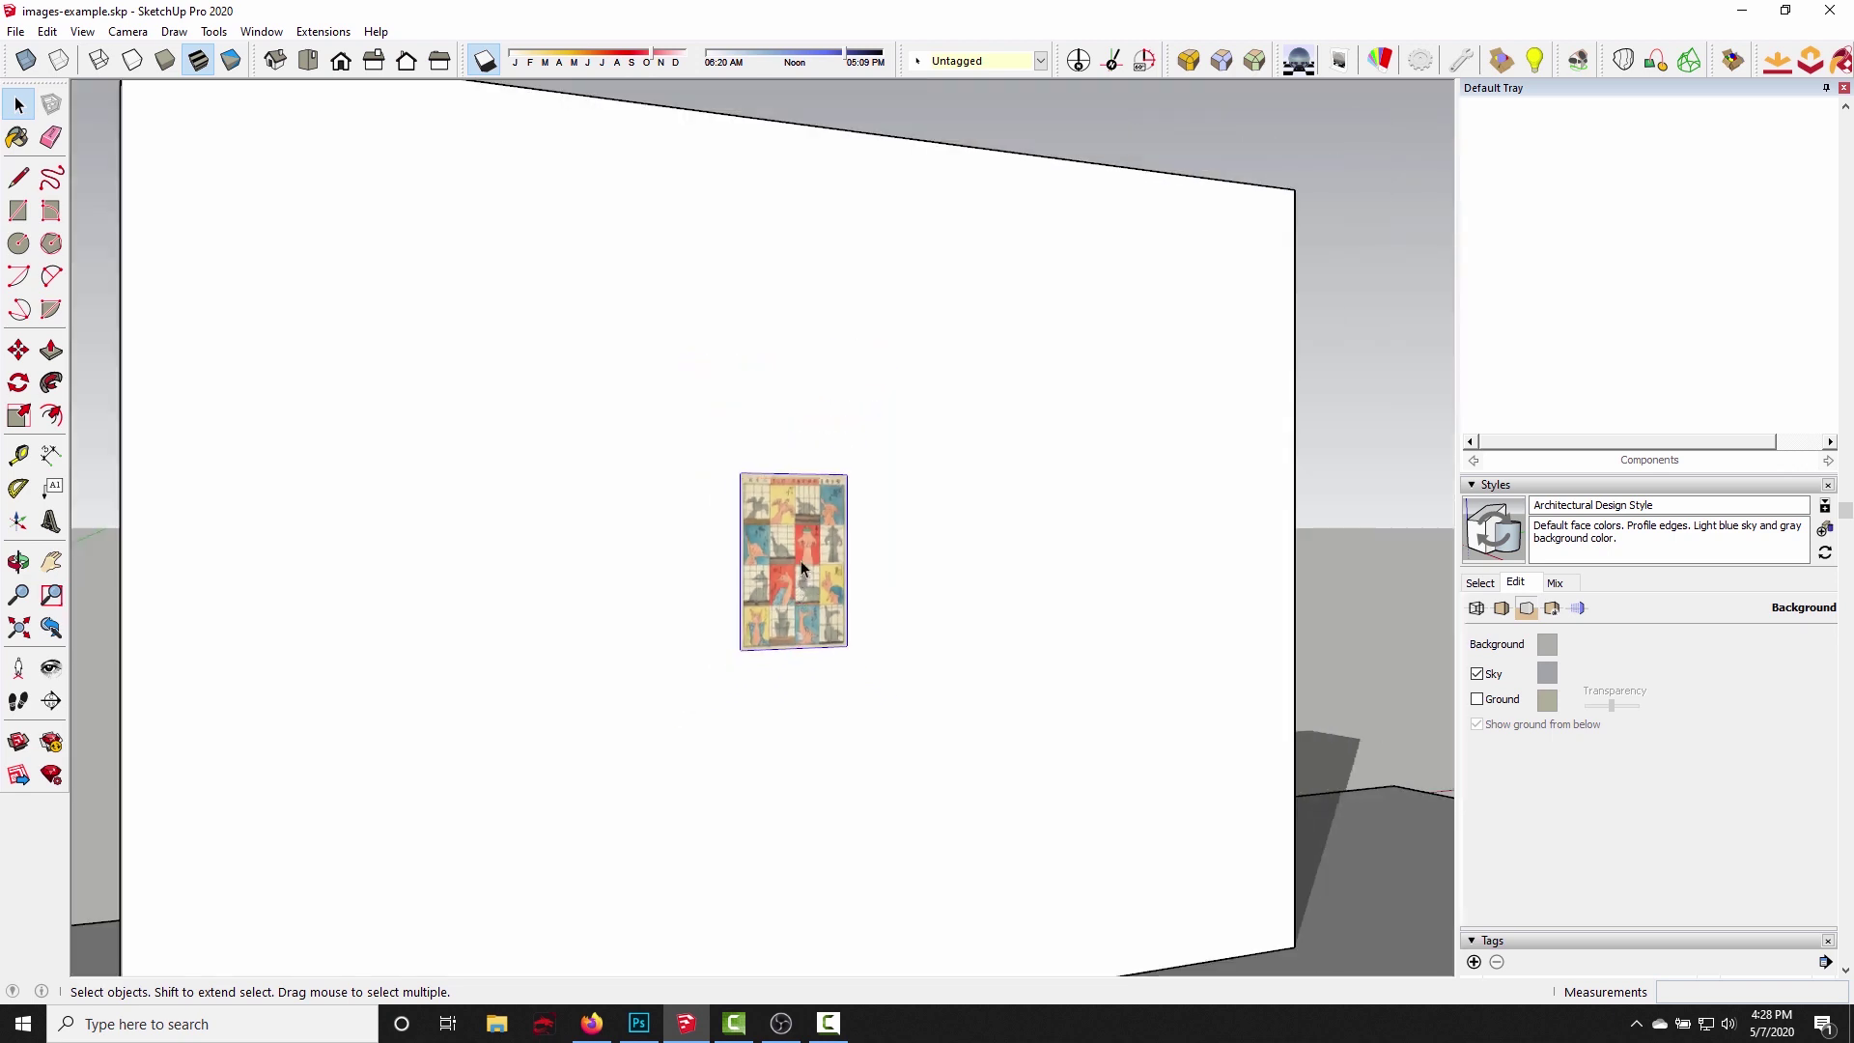
right_click(802, 561)
left_click(866, 673)
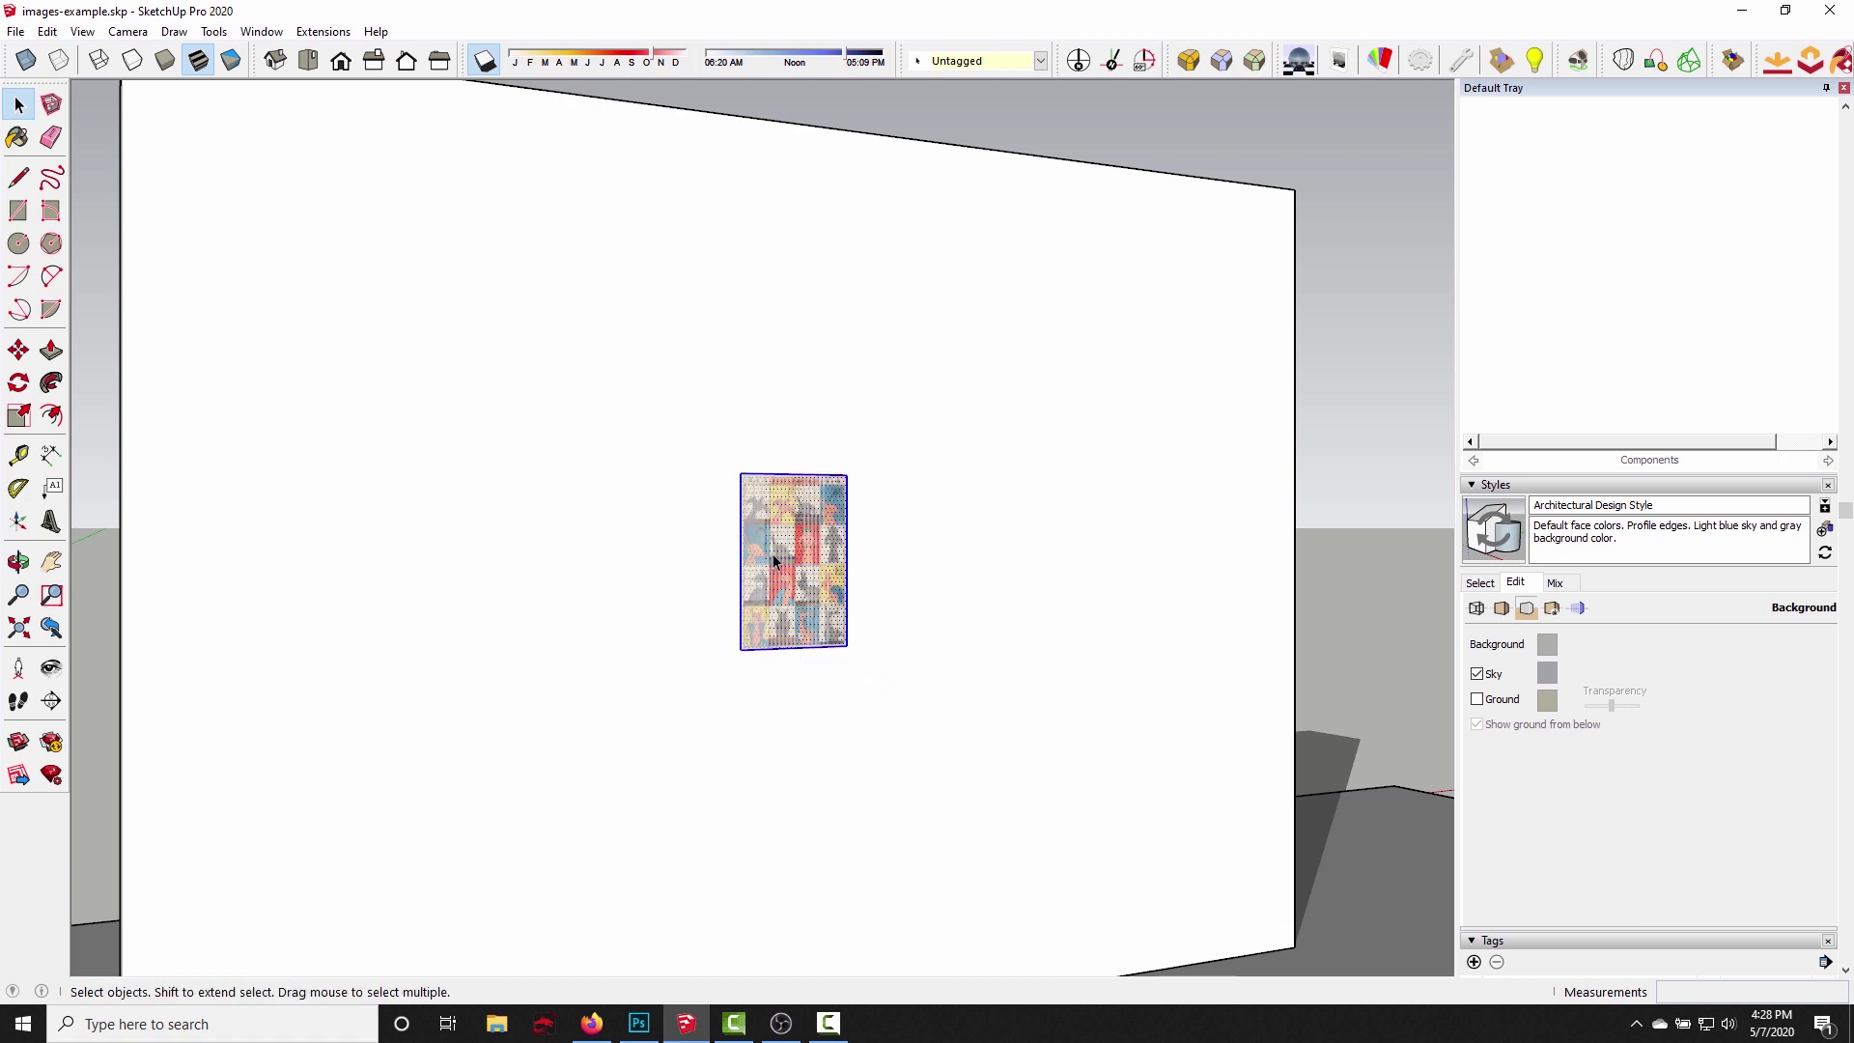
Orbit around the exploded face, test Push/Pull on it, and switch to the Paint Bucket.
middle_click_drag(806, 645, 874, 560)
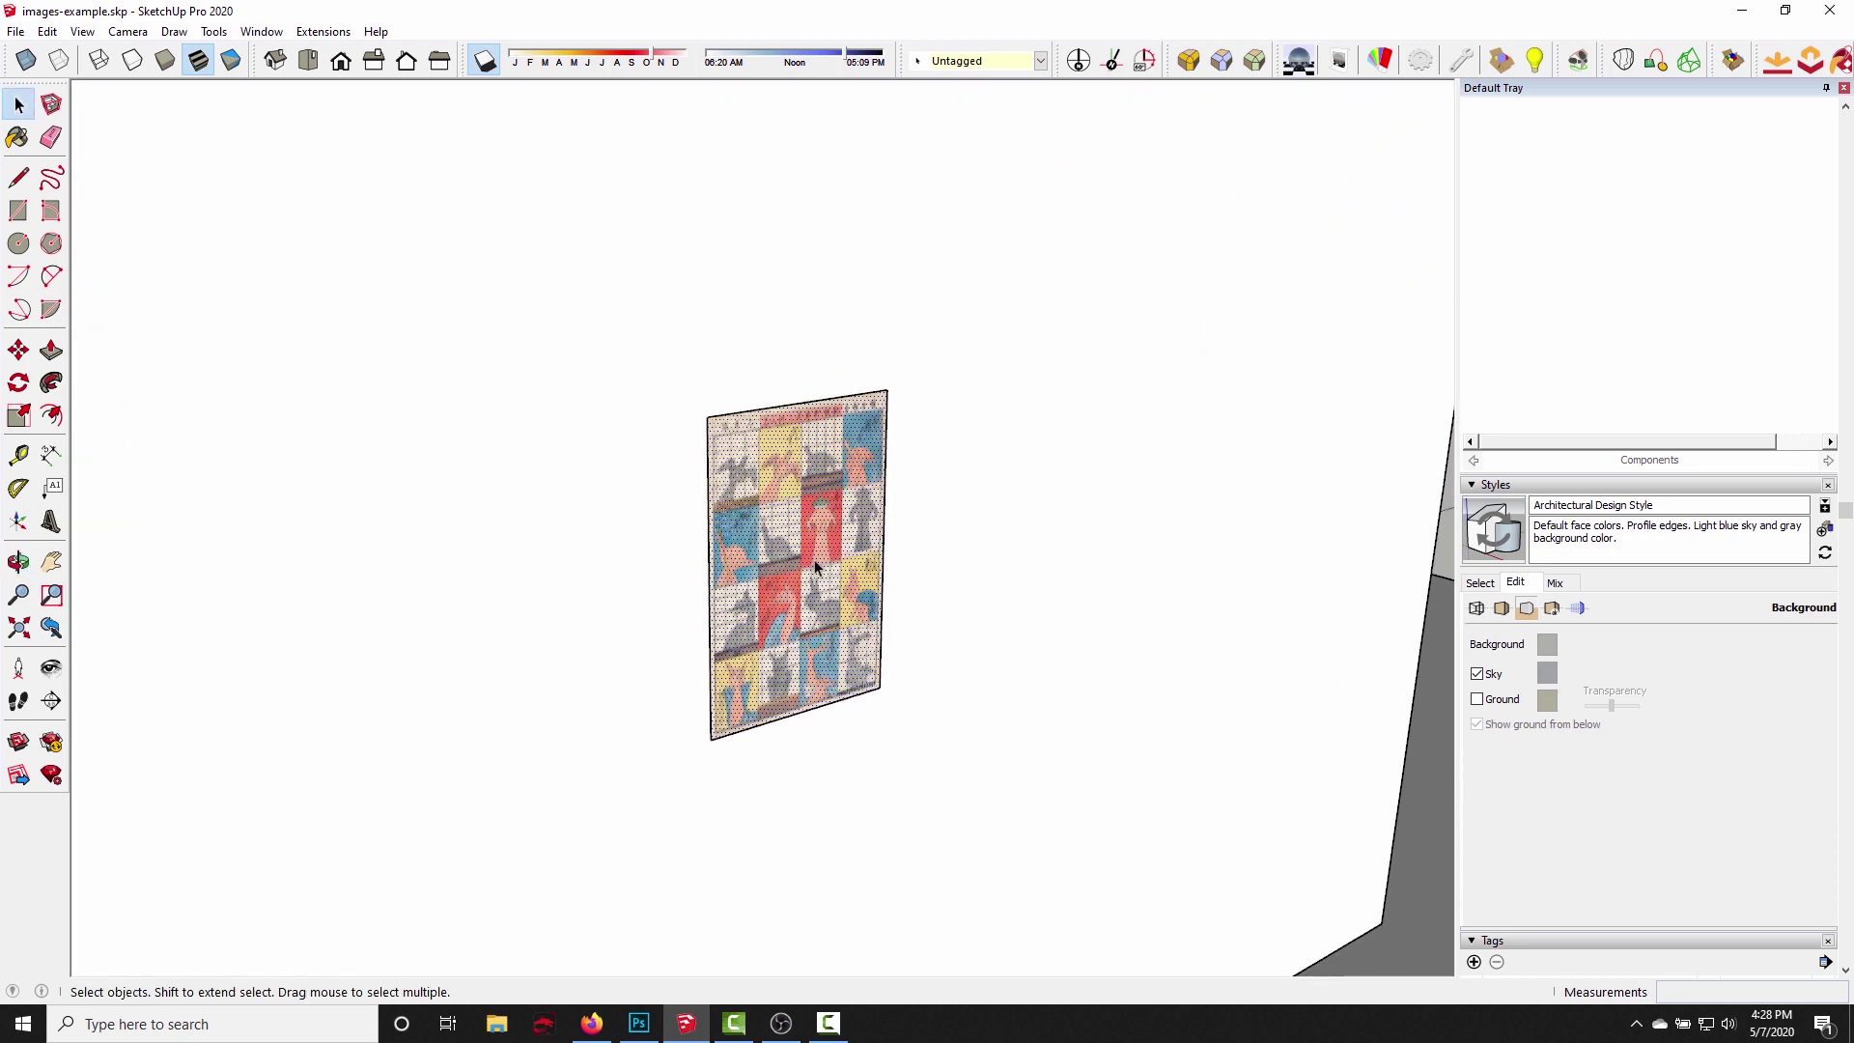
middle_click_drag(813, 622, 809, 663)
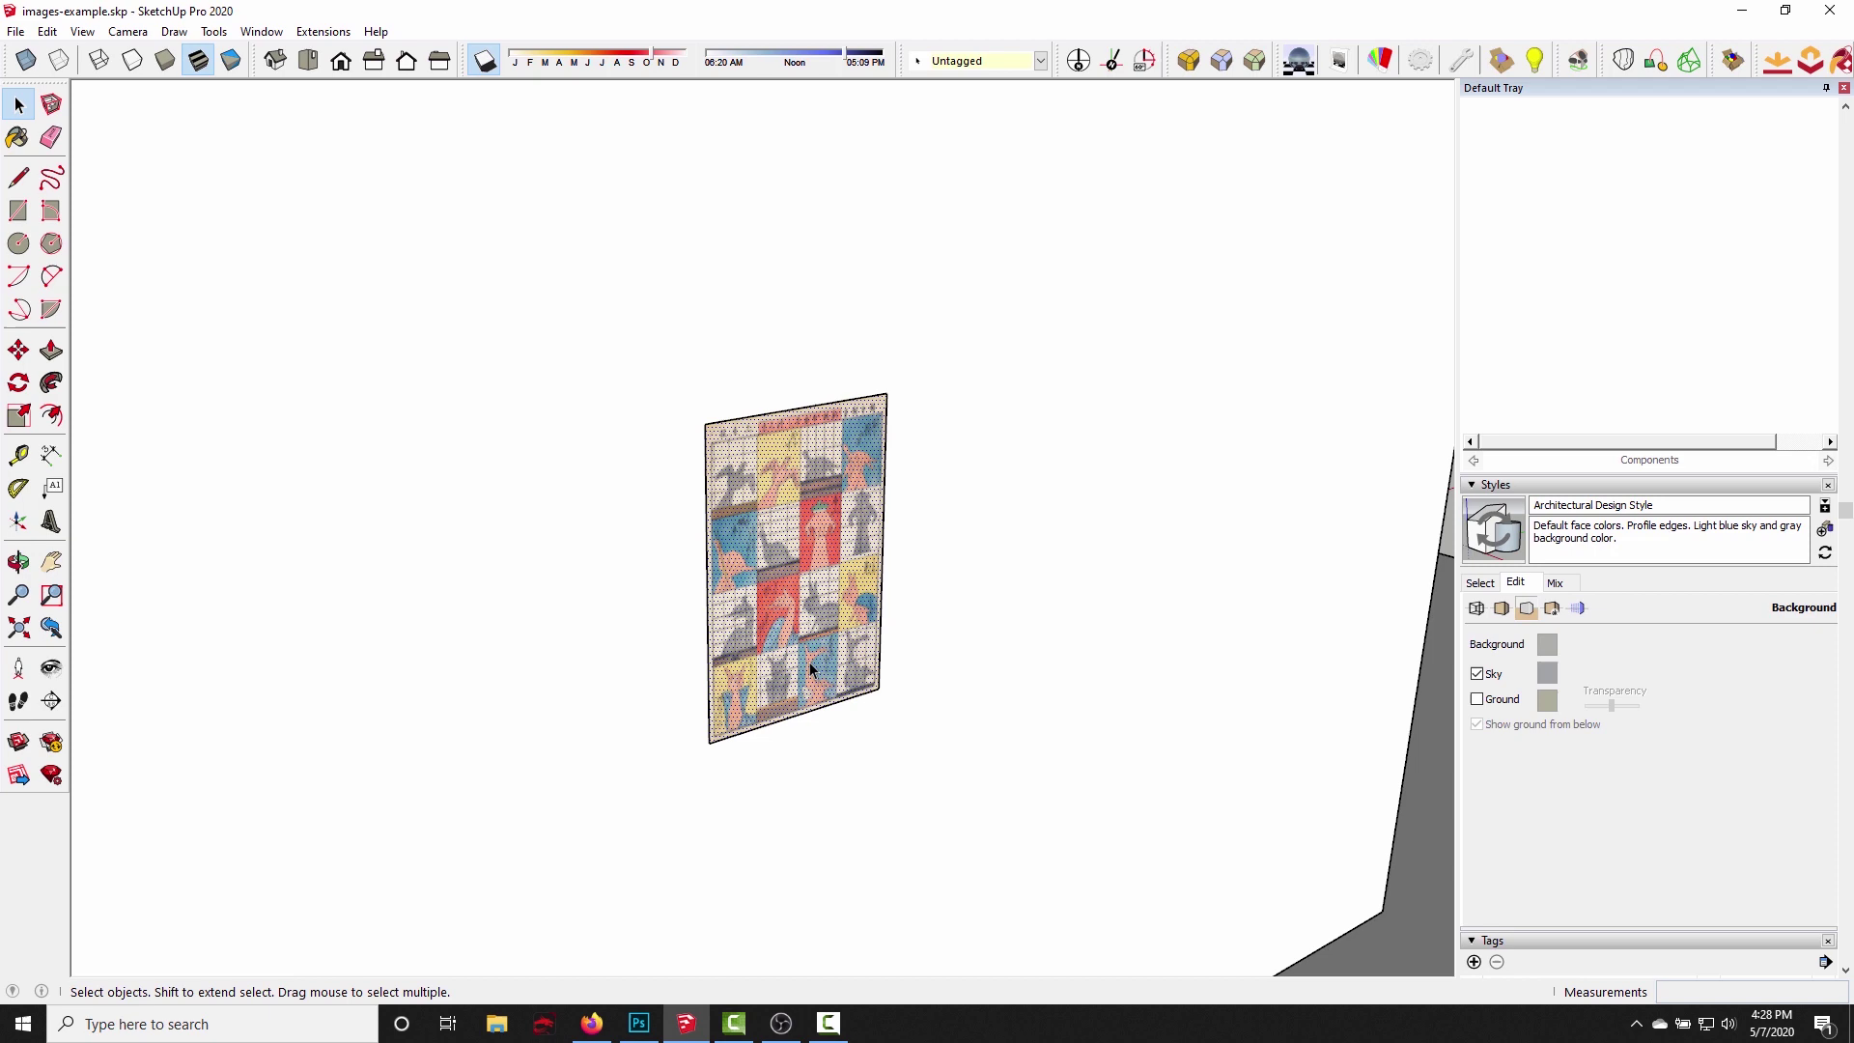
key("p")
left_click_drag(809, 662, 802, 618)
middle_click_drag(801, 618, 795, 560)
left_click(18, 137)
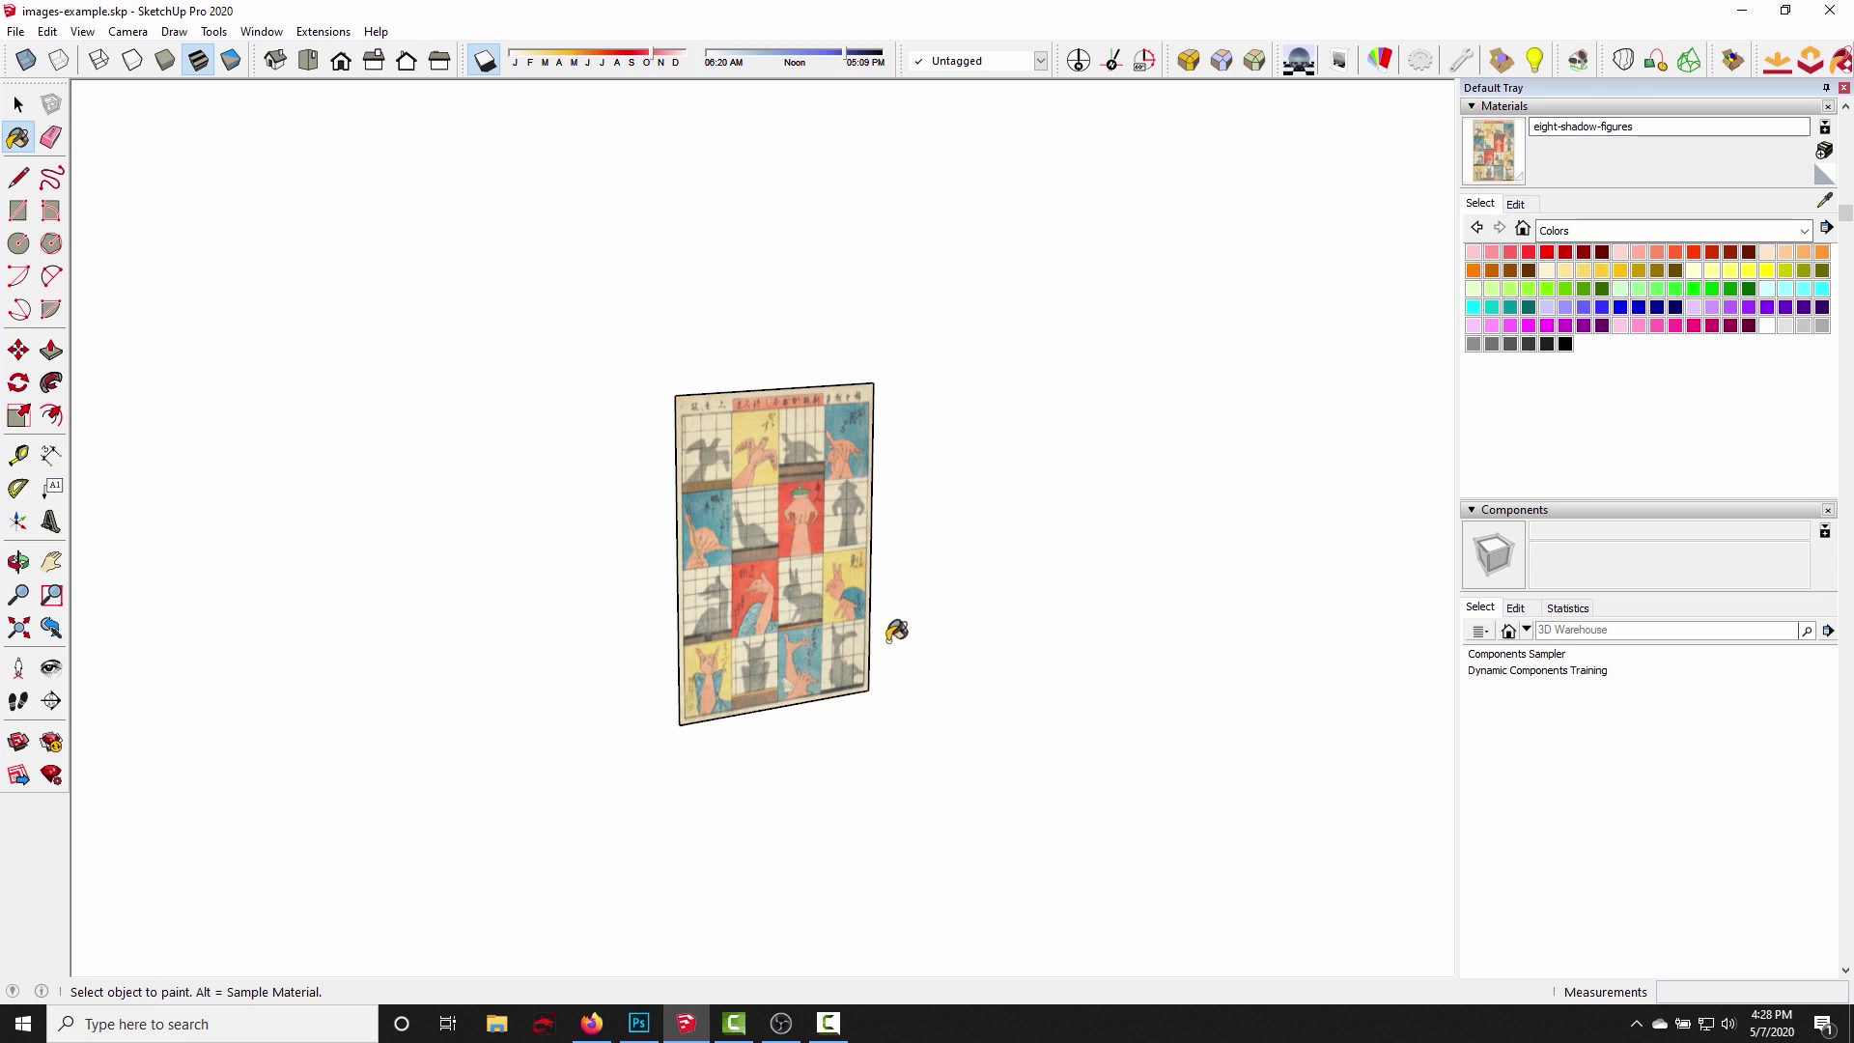
Orbit and zoom the view to frame the poster on the wall for rendering.
middle_click_drag(896, 631, 976, 662)
key("p")
key("space")
key("o")
left_click_drag(977, 663, 835, 524)
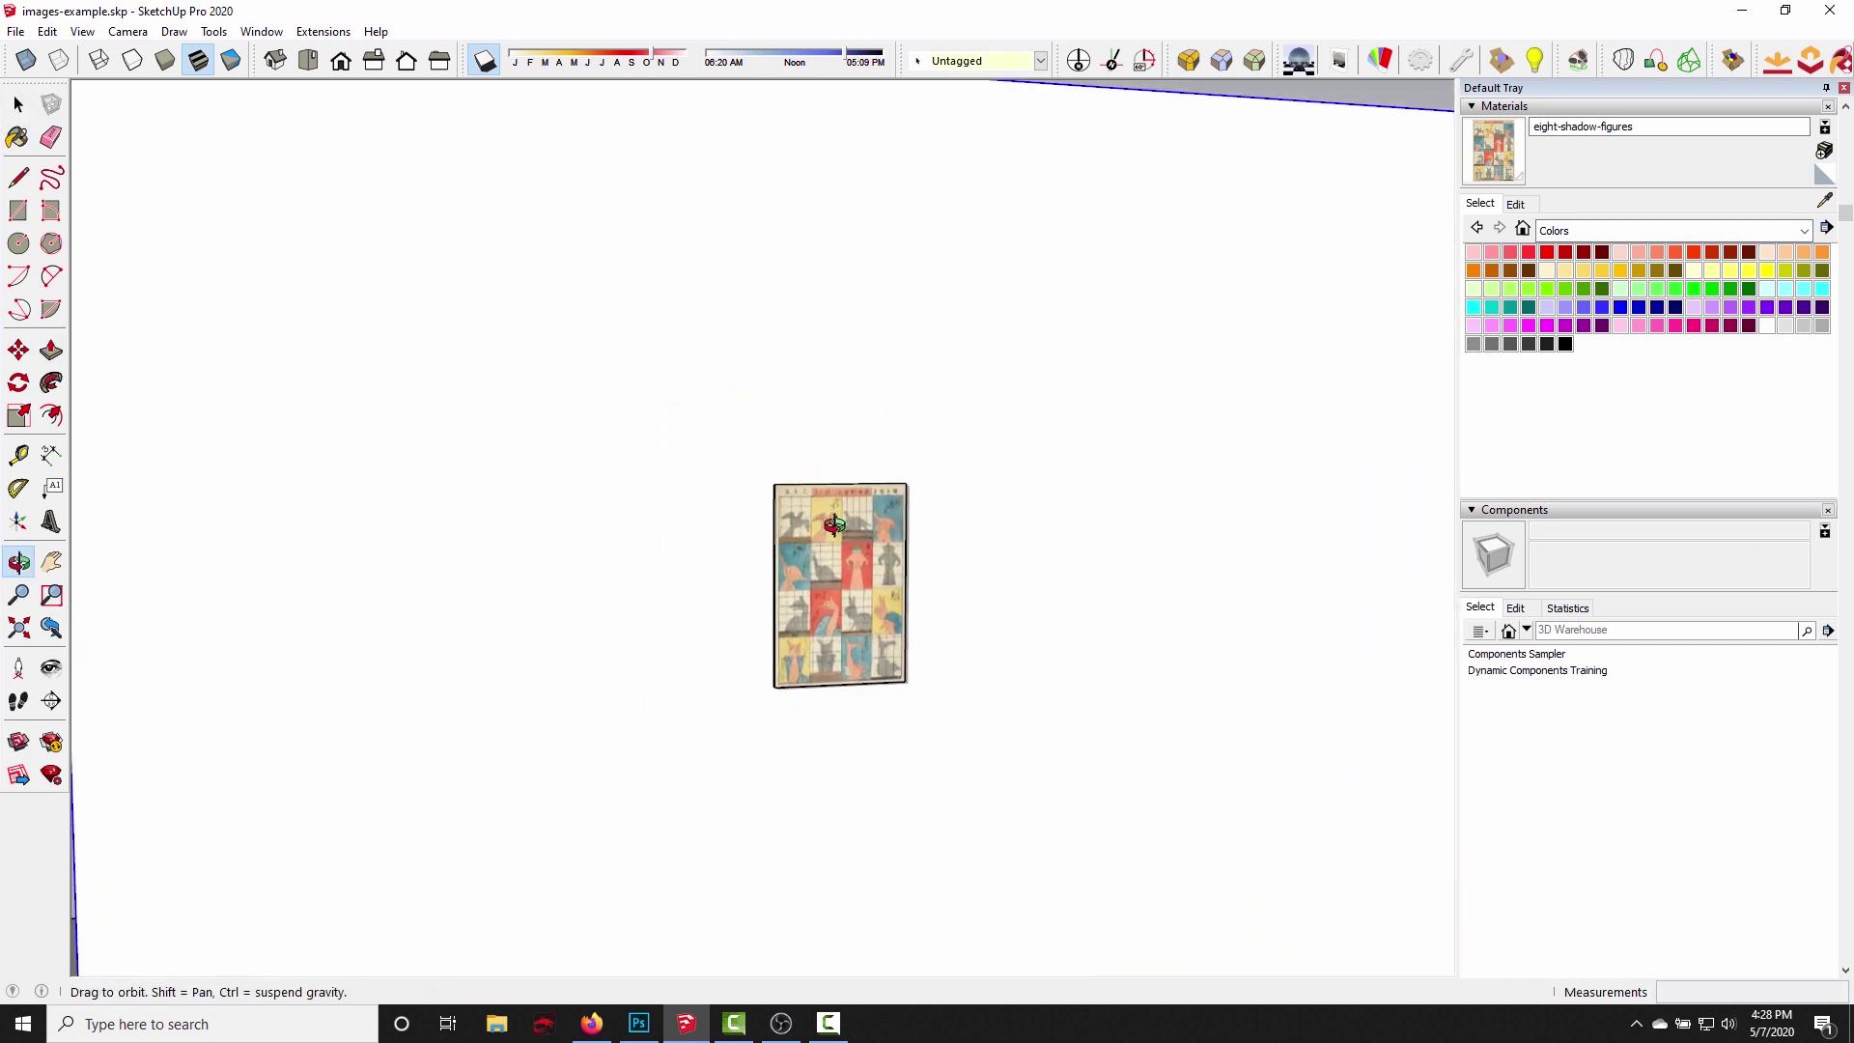
key("space")
scroll(835, 524, "down", 3)
middle_click_drag(835, 524, 927, 492)
scroll(858, 542, "up", 3)
Run a new Podium render, then close the preview, clear the job and close the manager.
left_click(1313, 68)
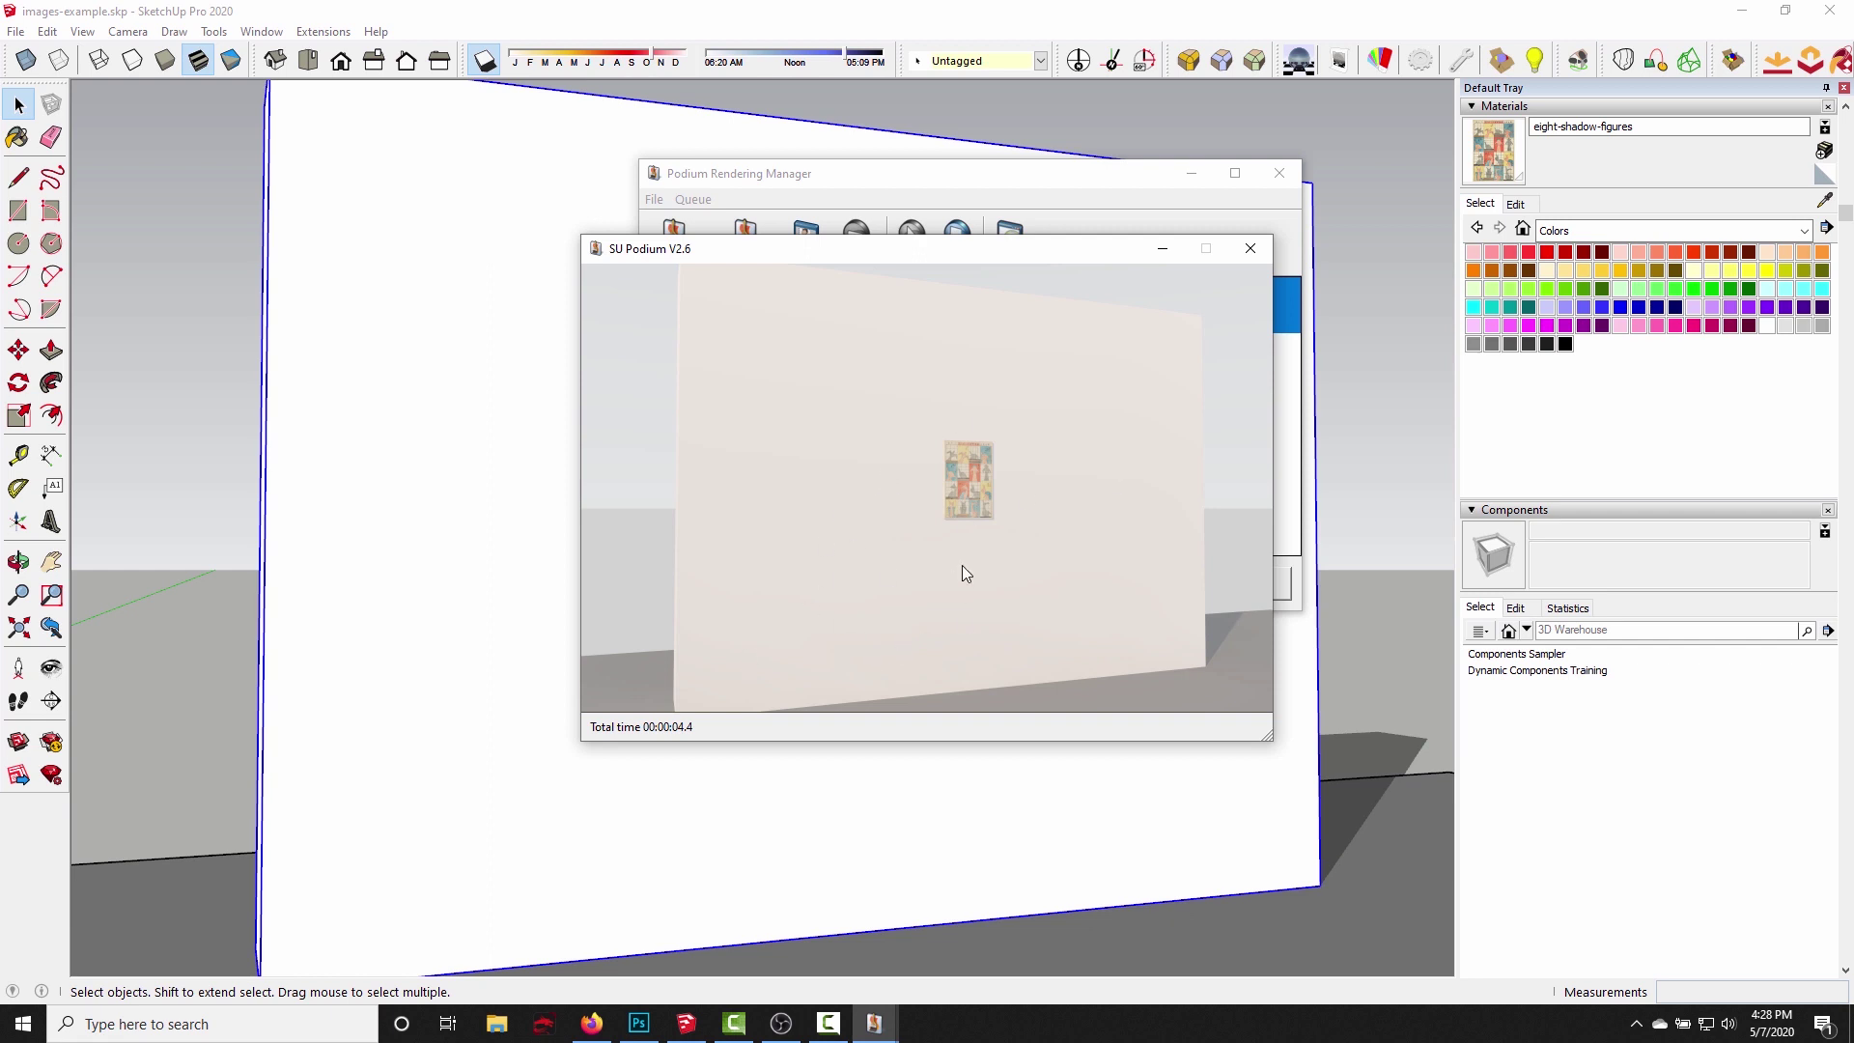
left_click(1251, 248)
left_click(1221, 581)
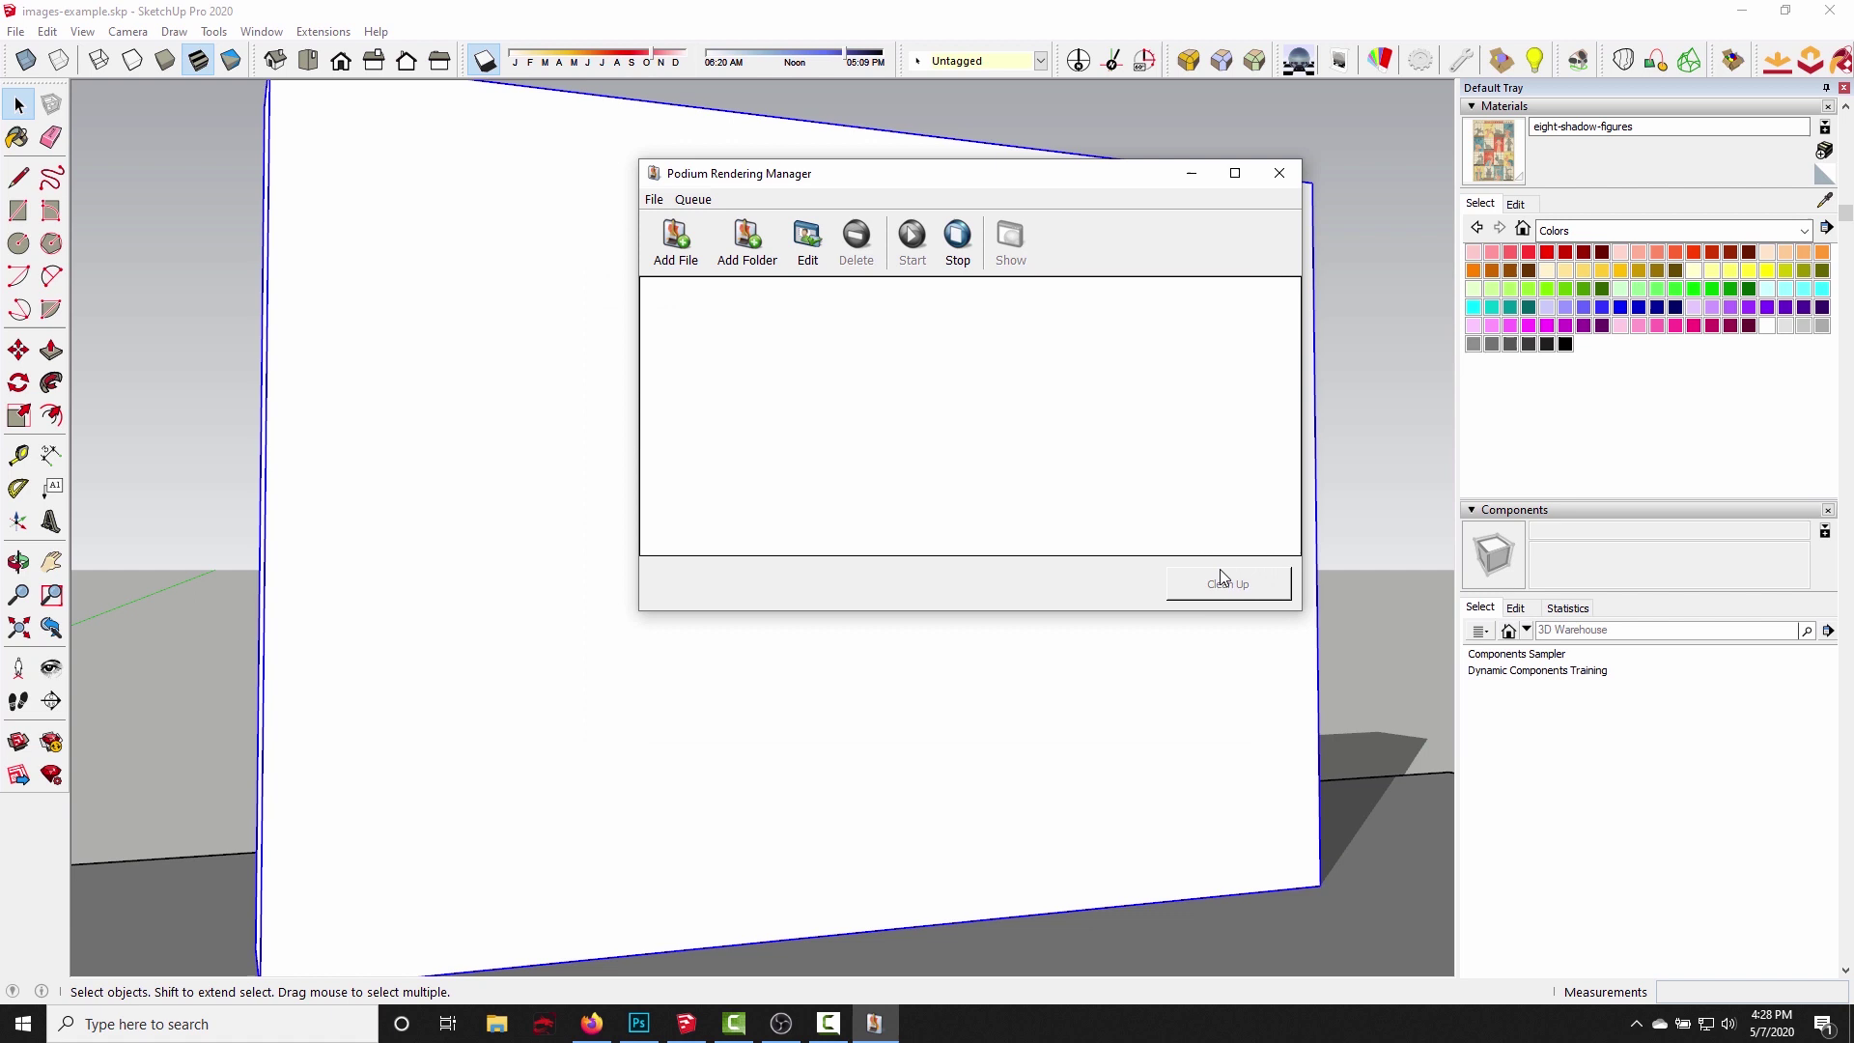
left_click(1279, 173)
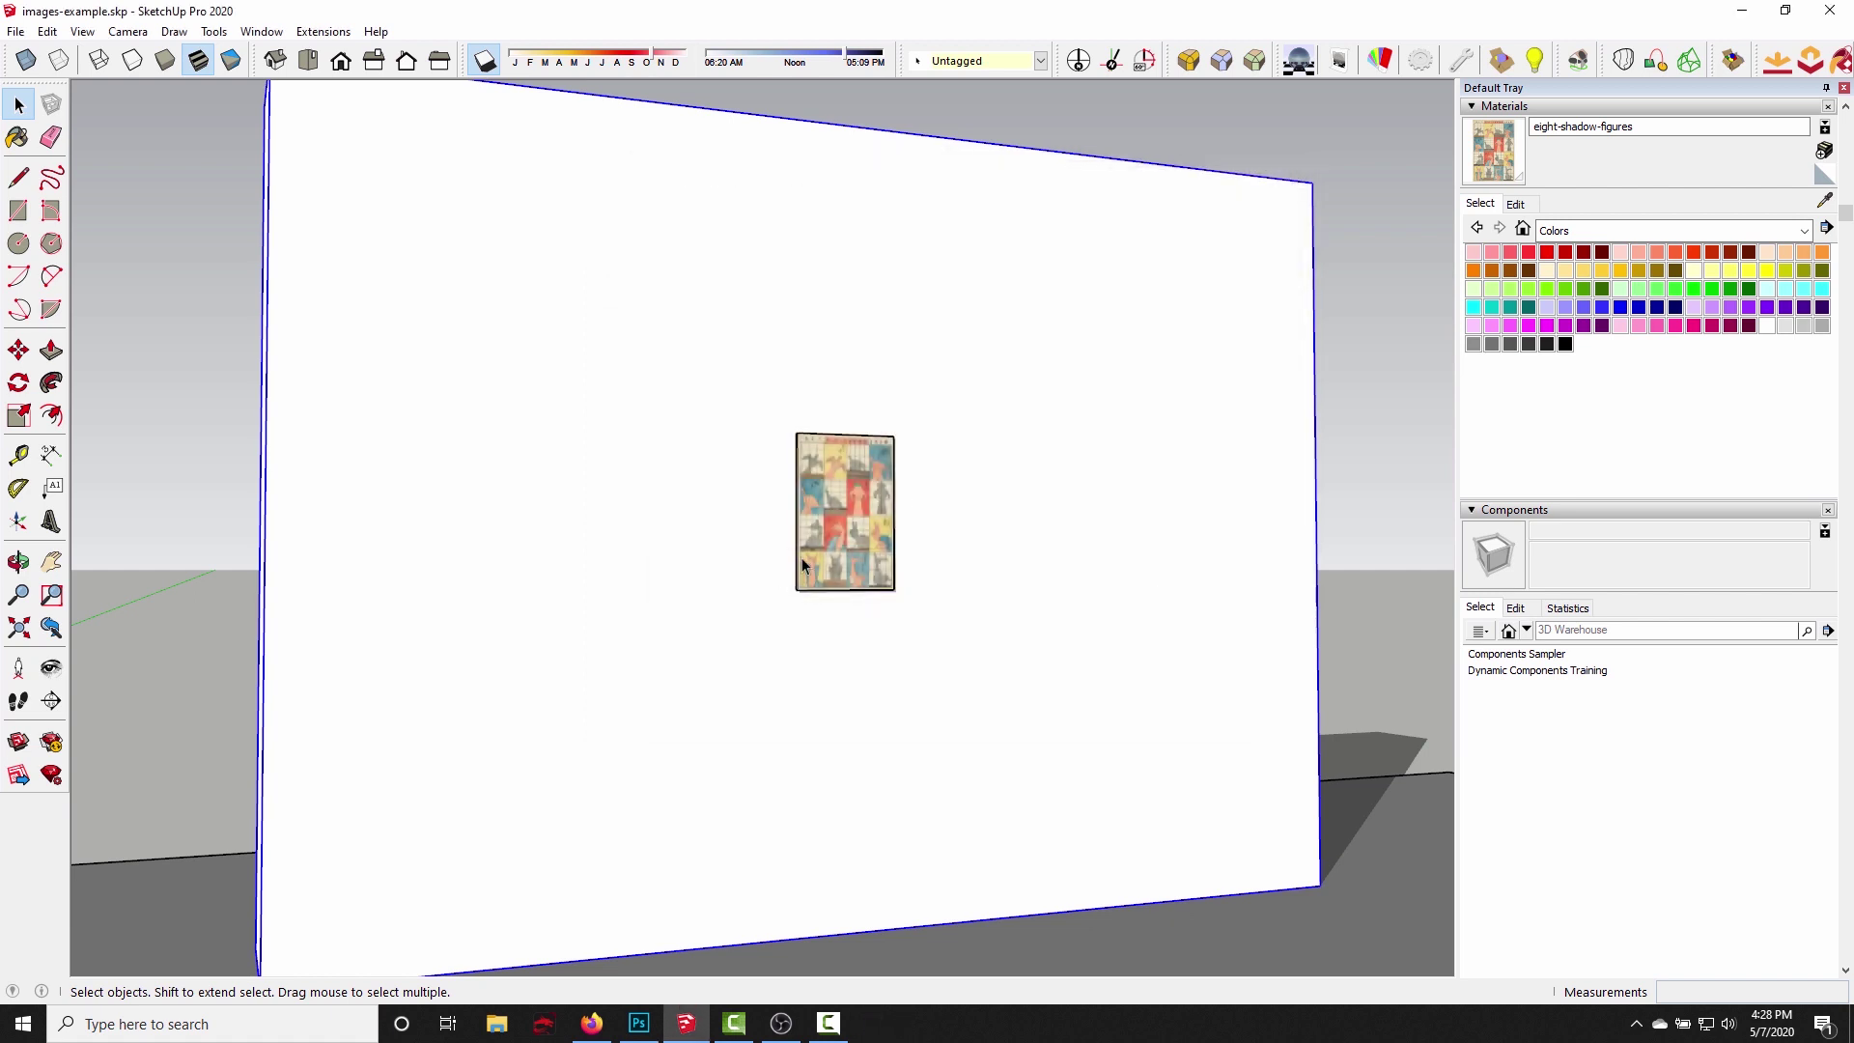
Import eight-shadow-figures.jpg as a large image on the wall's left side and explode it.
left_click(47, 31)
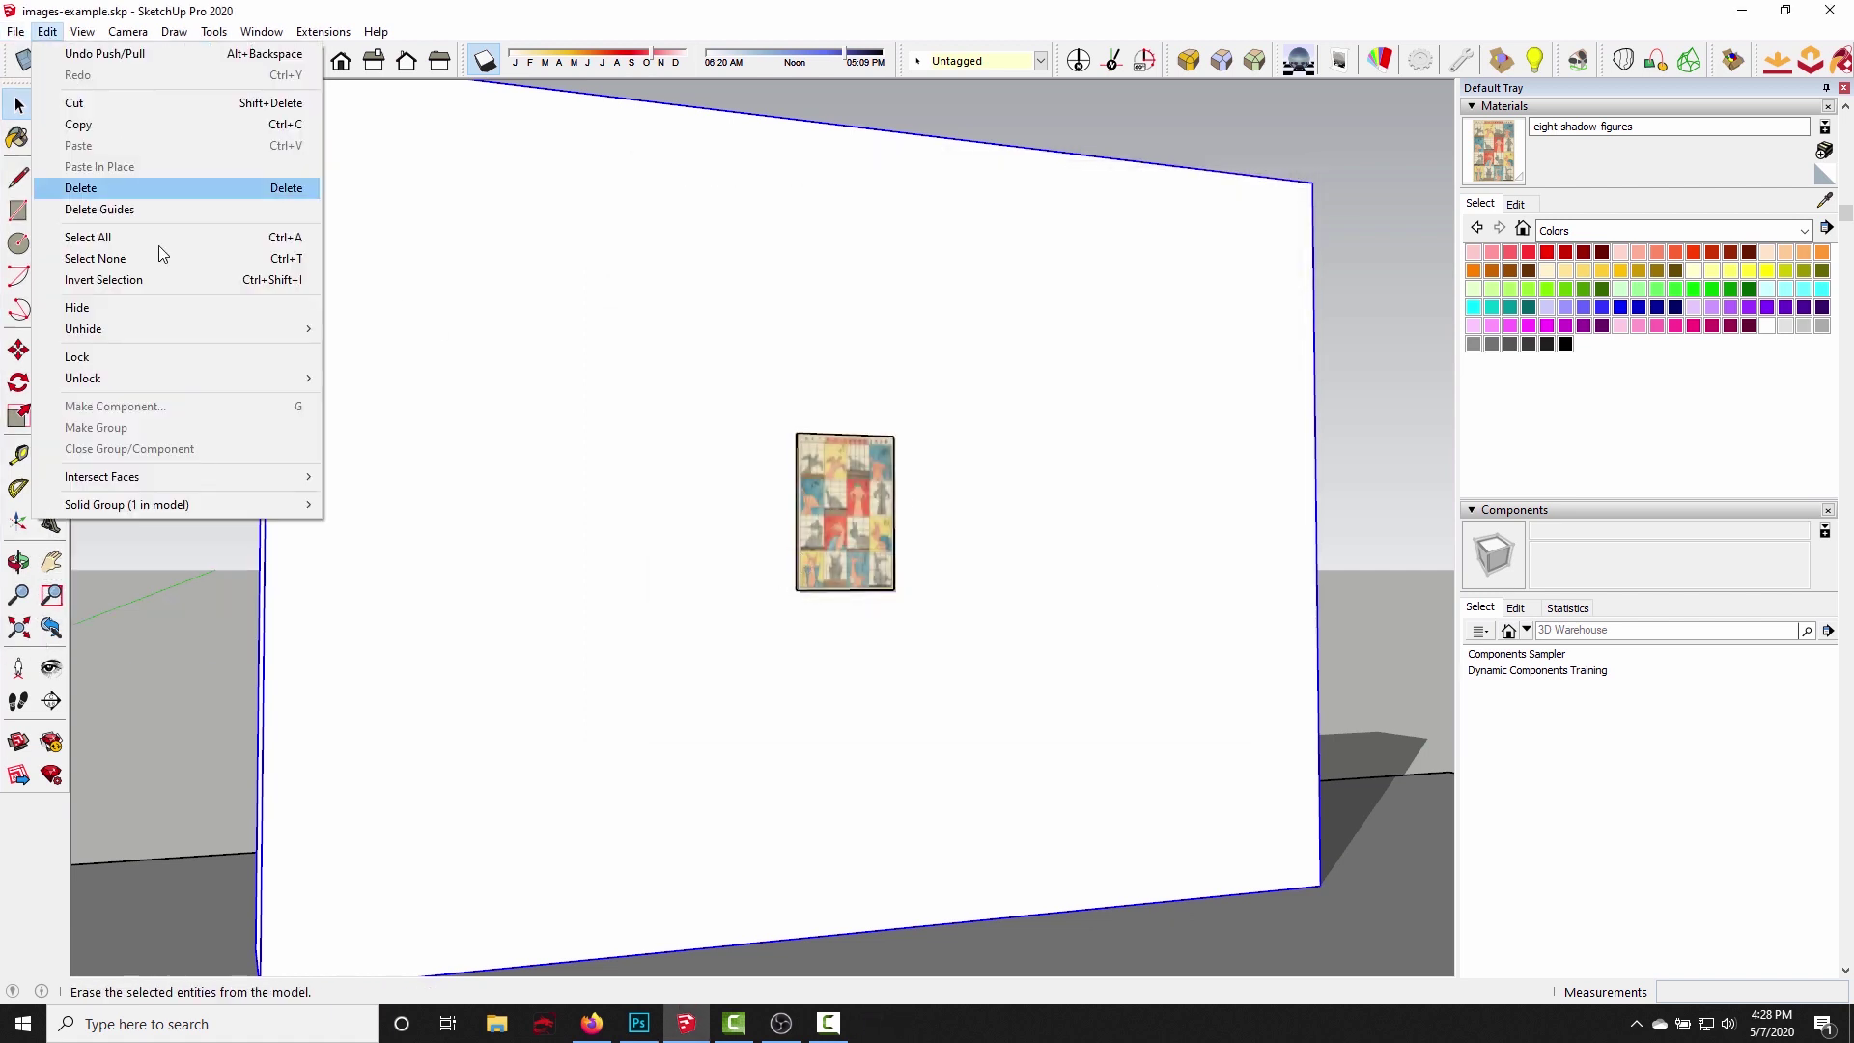
mouse_move(26, 39)
left_click(55, 328)
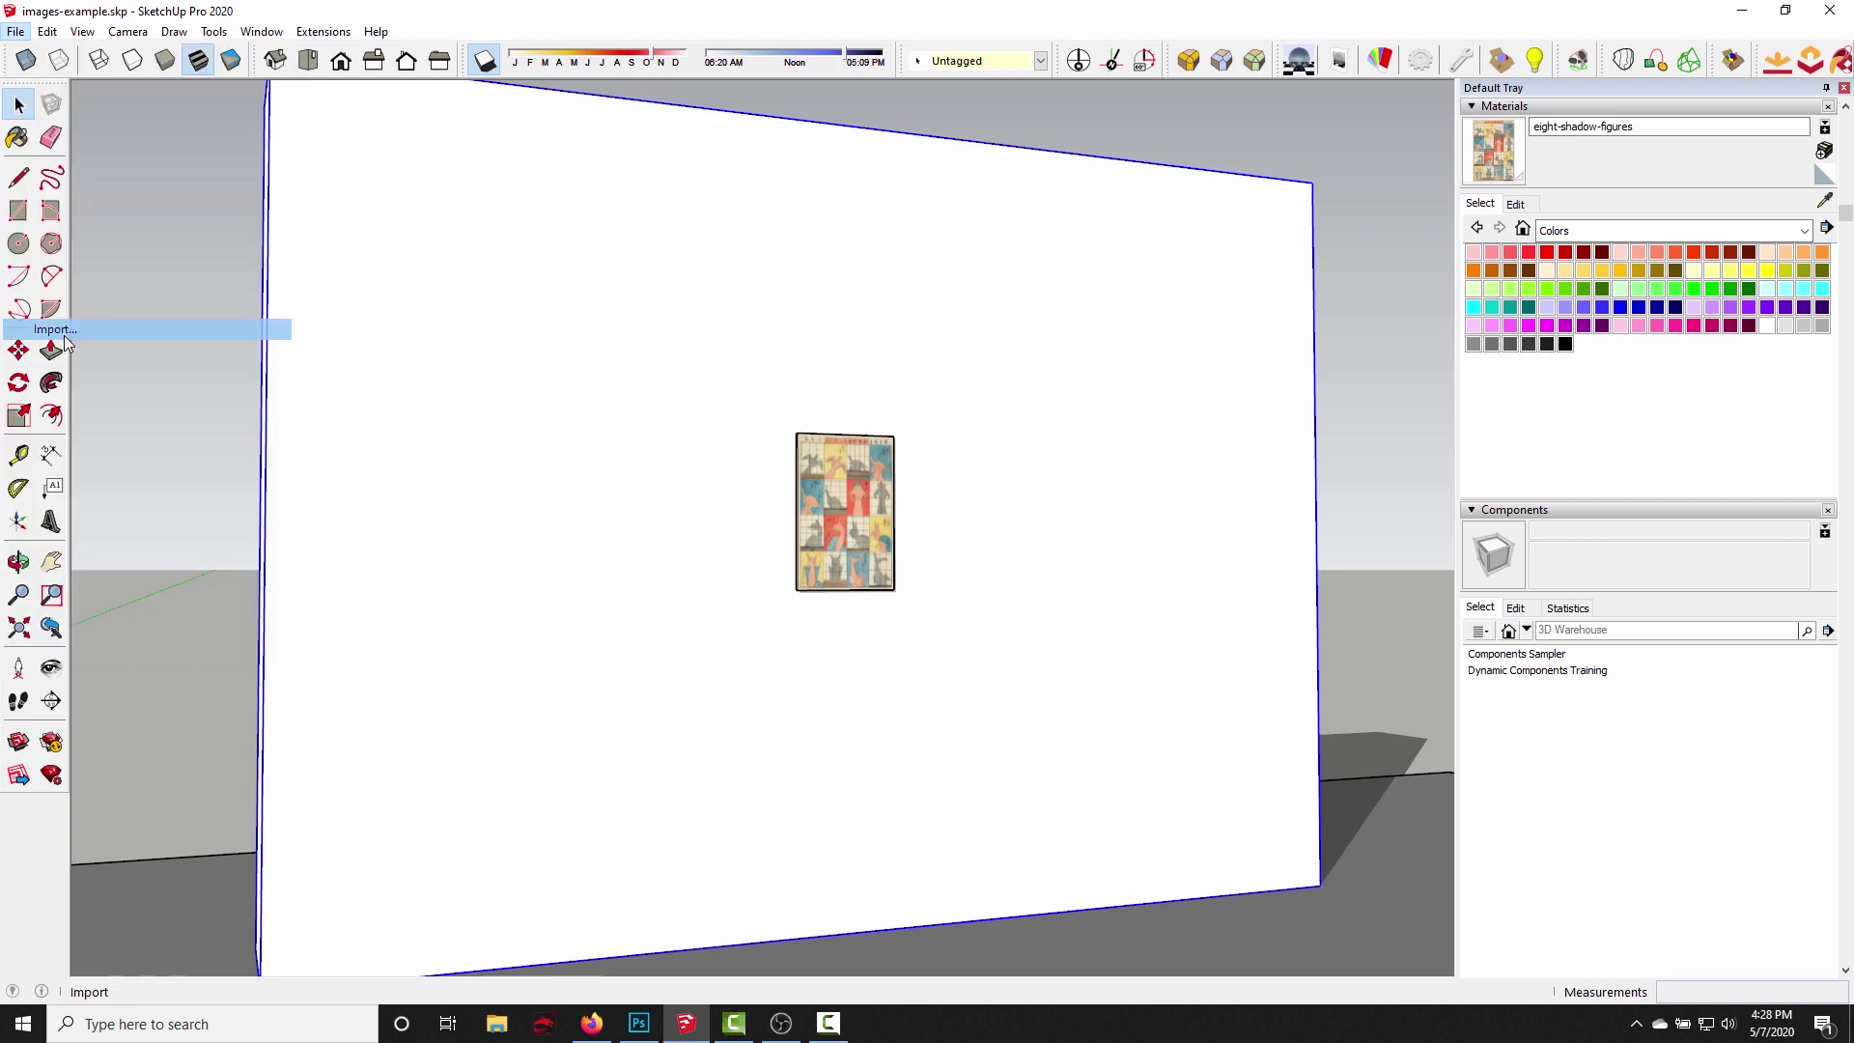
left_click(1370, 810)
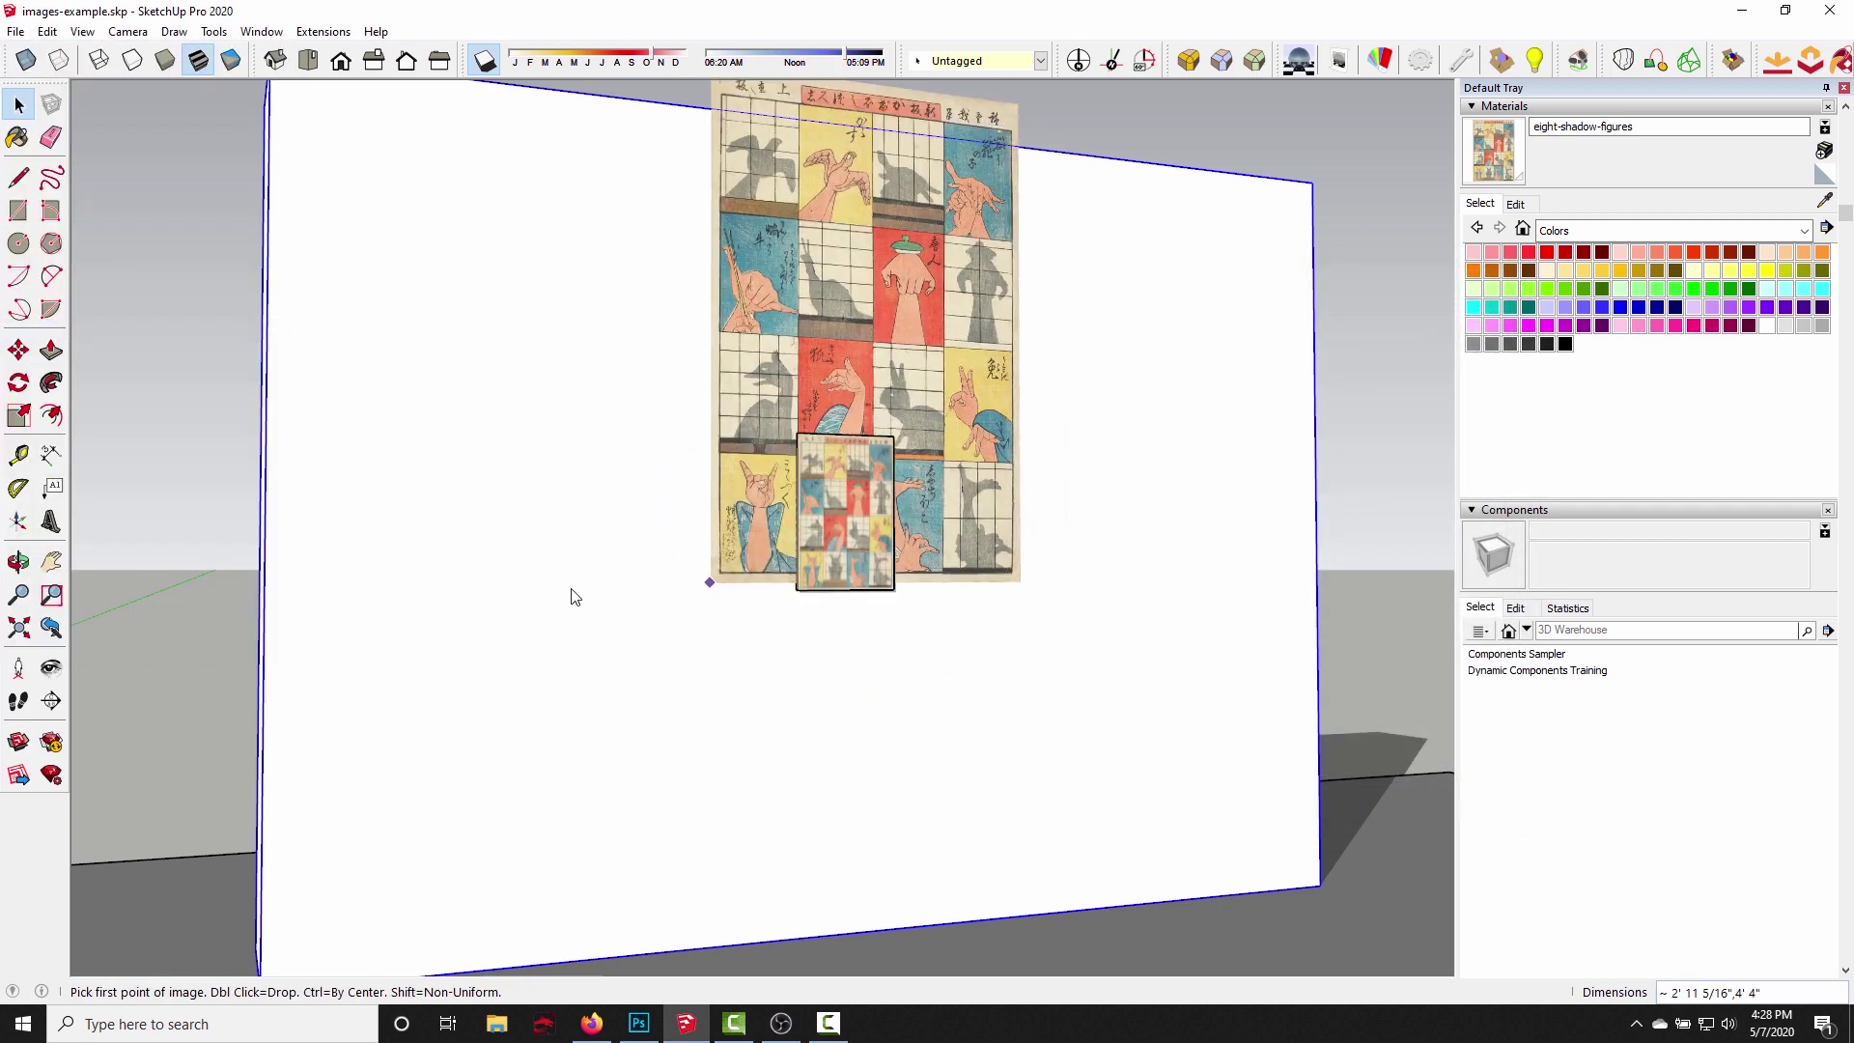
left_click(349, 740)
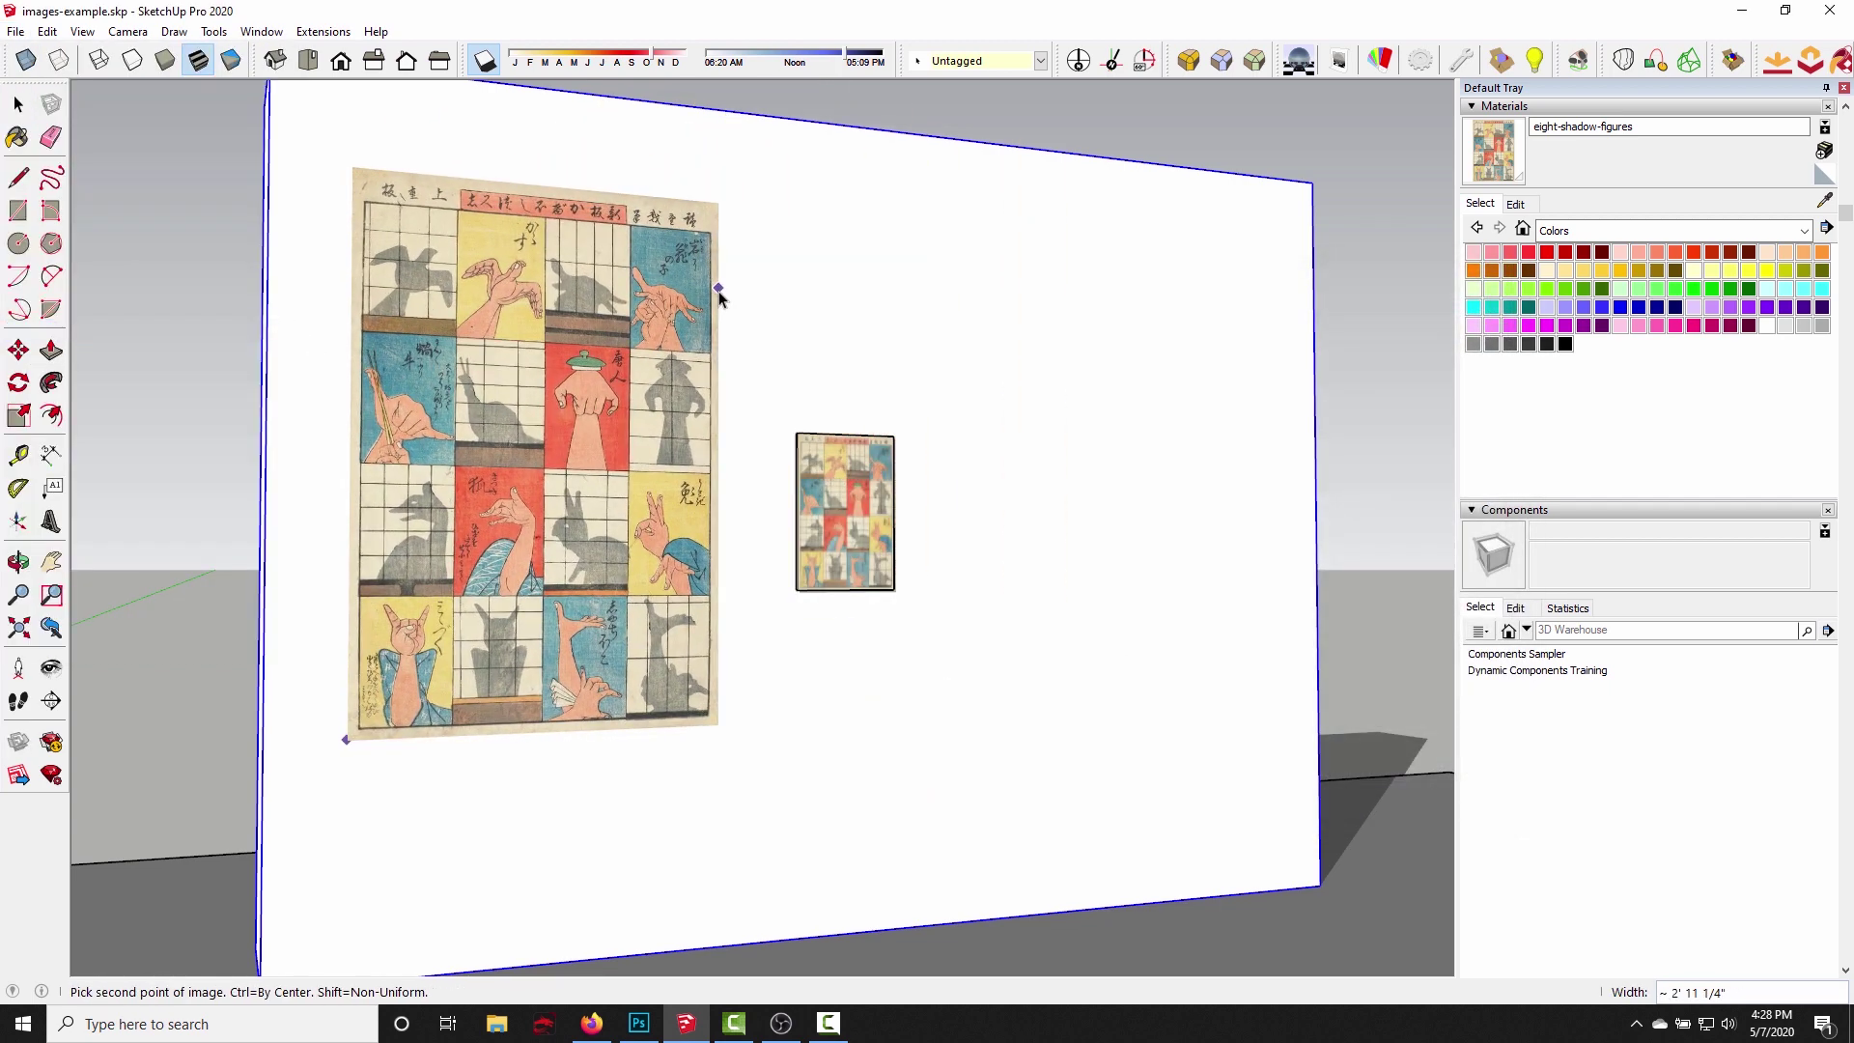
left_click(718, 289)
right_click(530, 500)
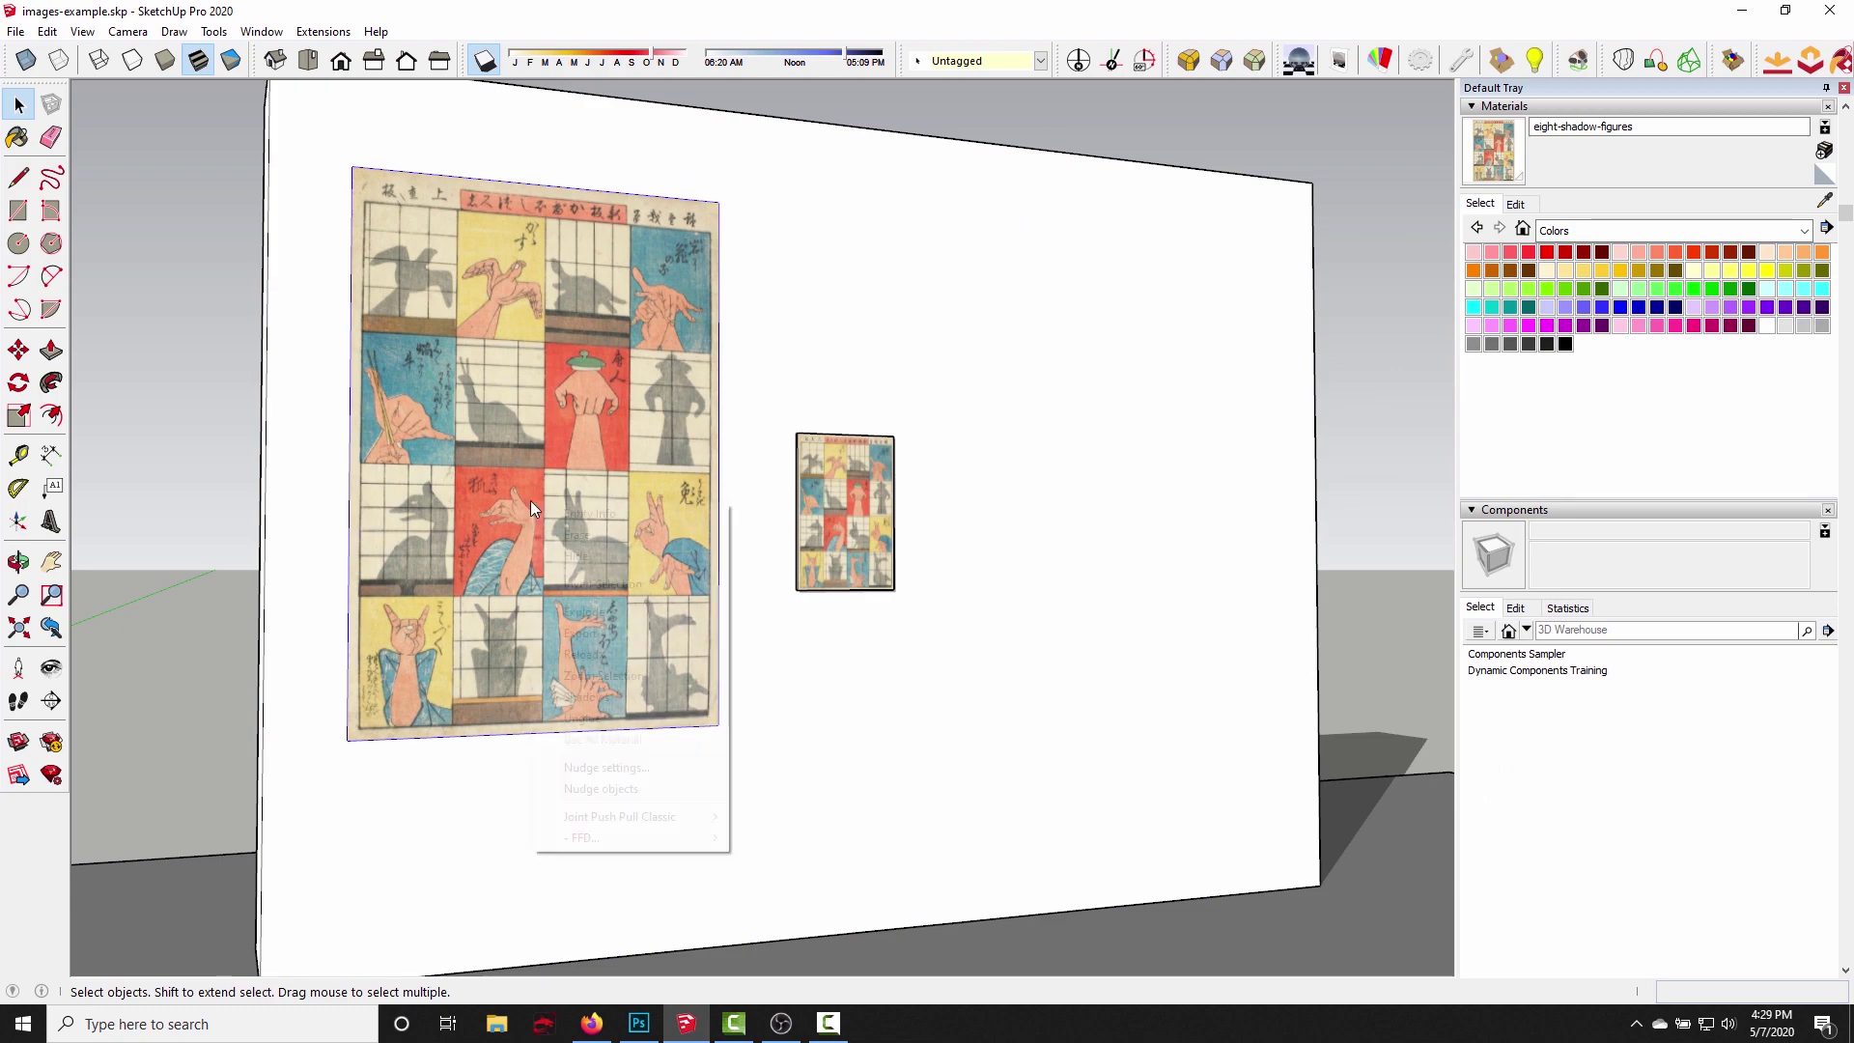
left_click(585, 612)
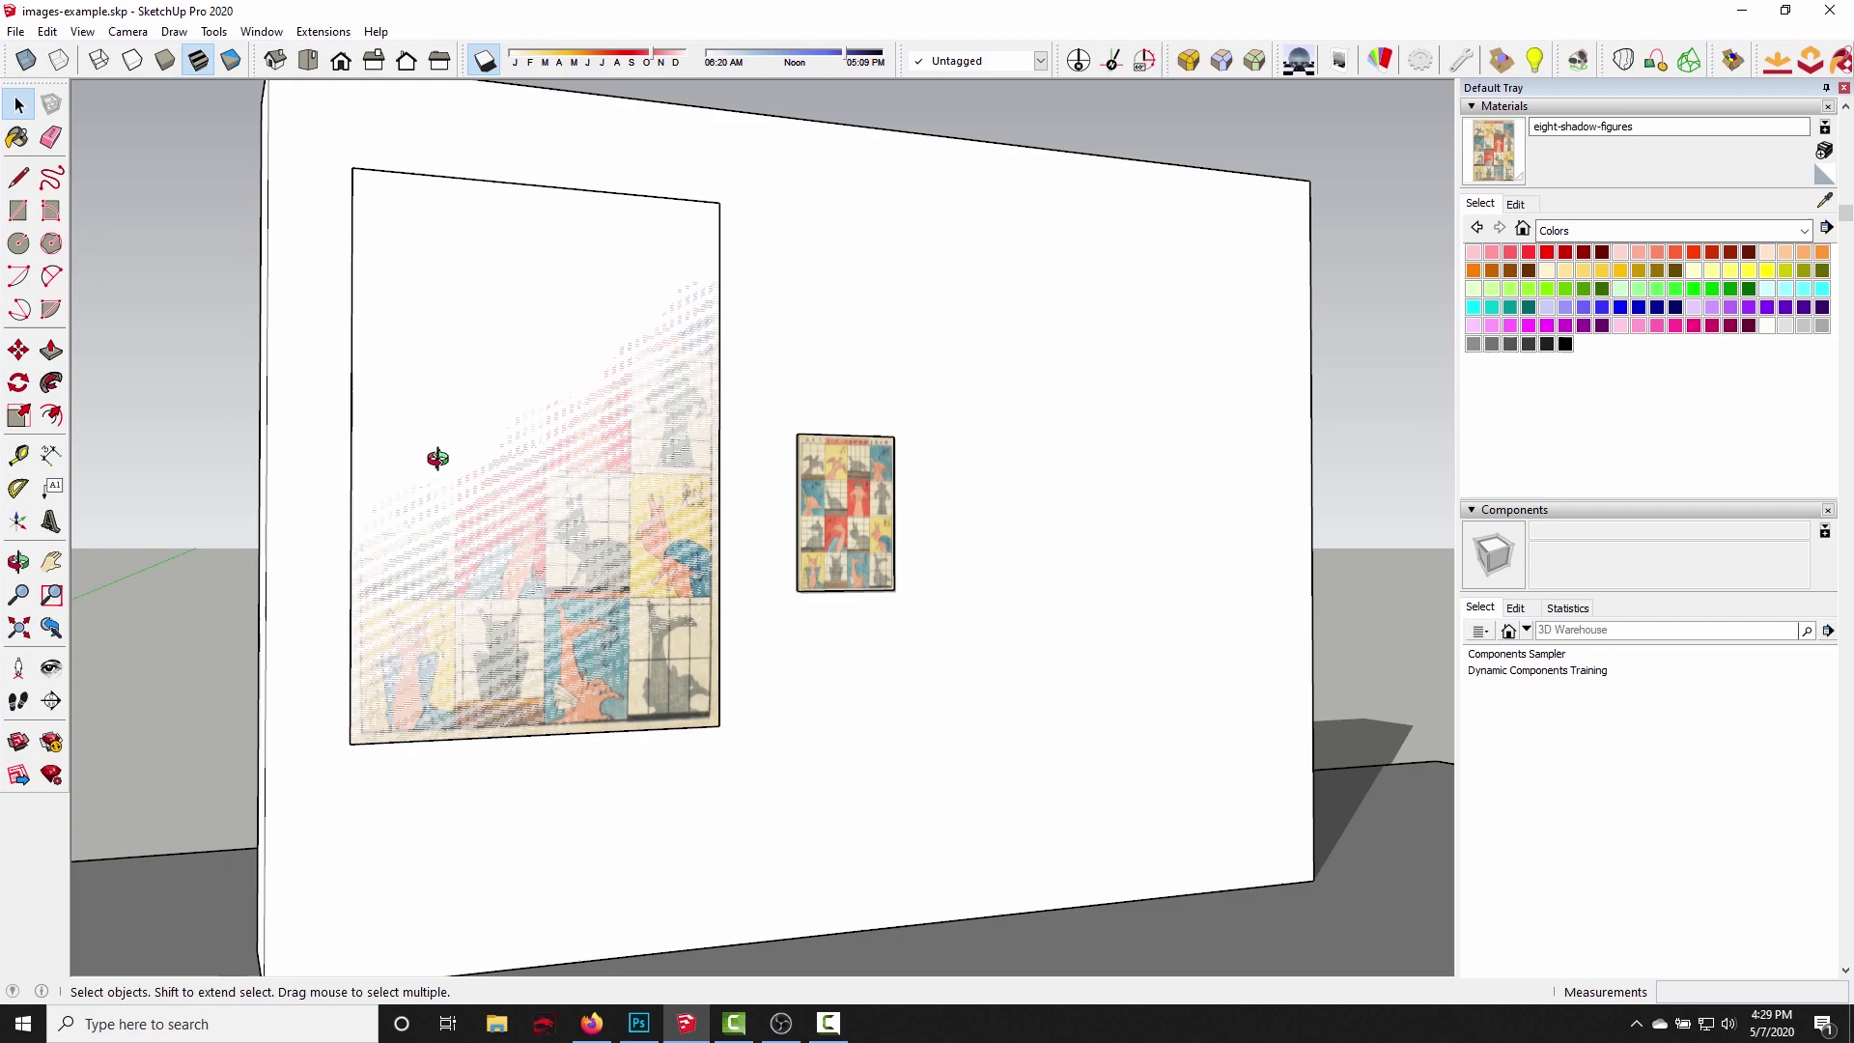
Move the large image 2mm out from the wall face.
middle_click_drag(434, 456, 878, 766)
key("m")
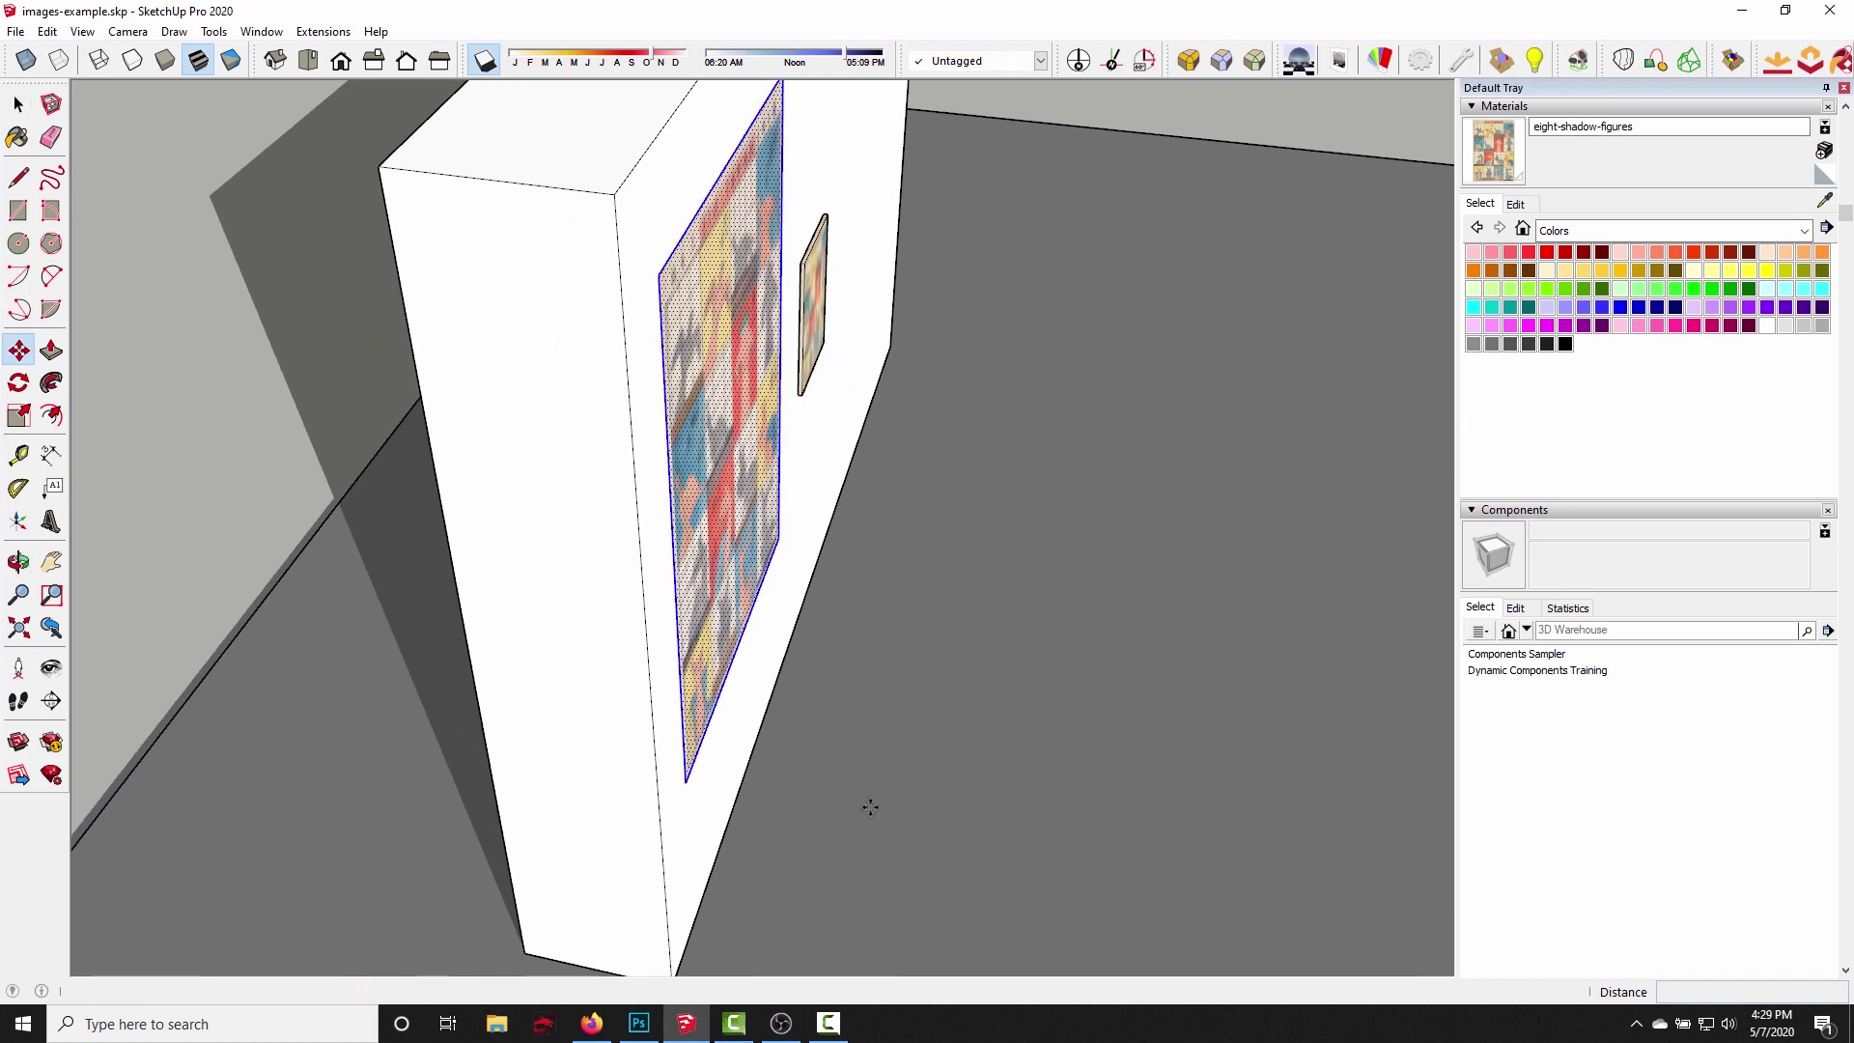
left_click(821, 808)
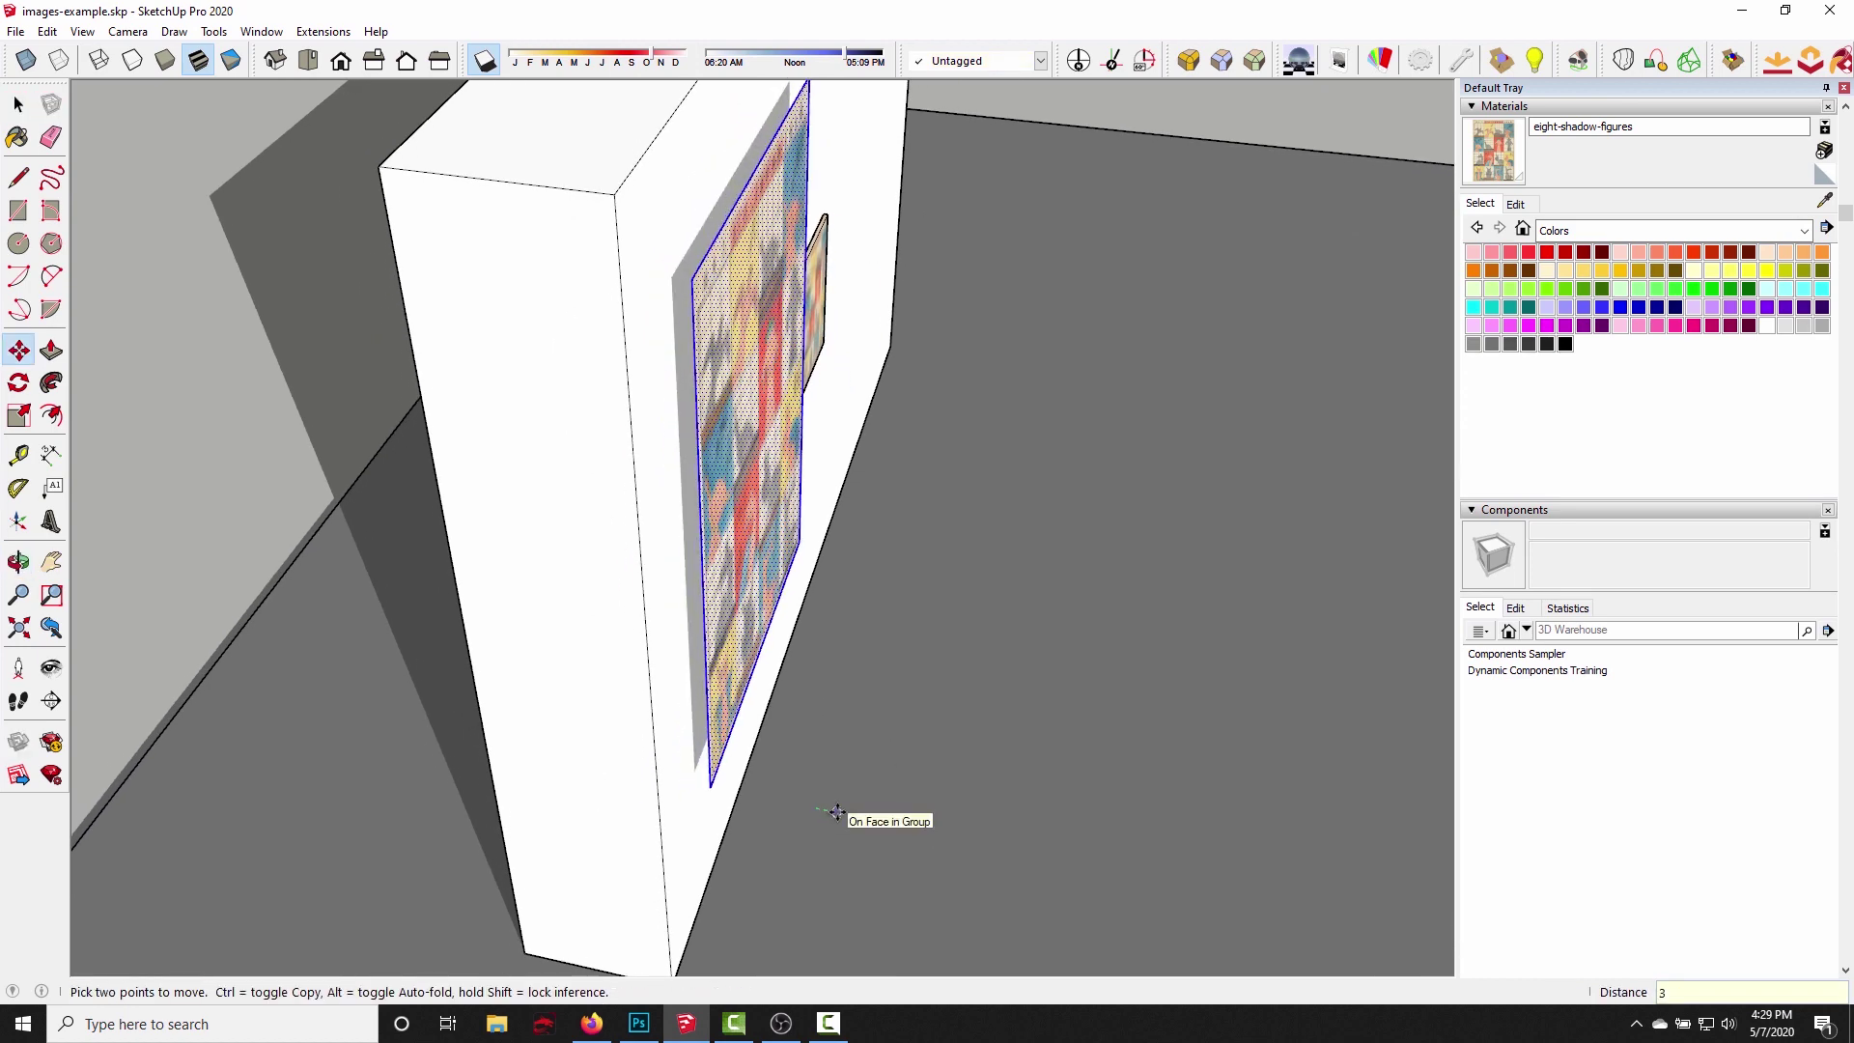
left_click(836, 811)
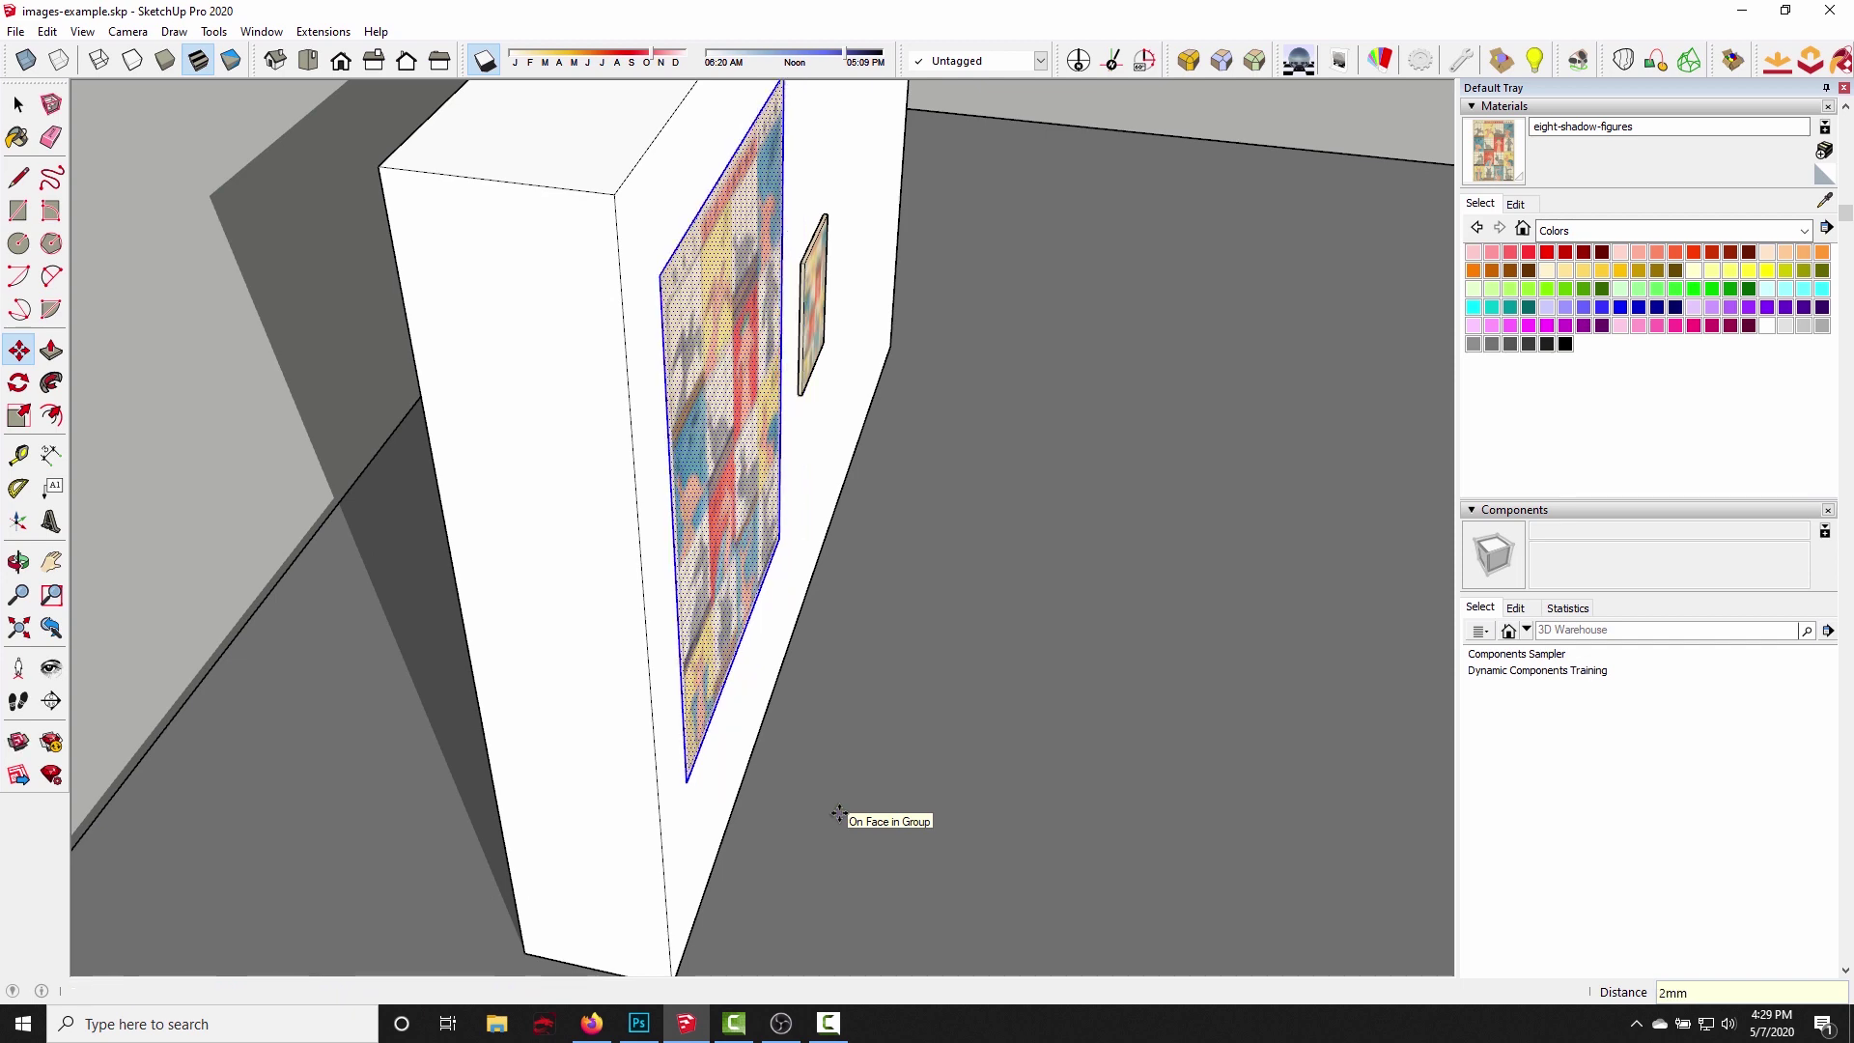
Orbit back to face the wall, deselect the image, and launch a Podium render.
middle_click_drag(832, 771, 676, 464)
key("space")
left_click(223, 306)
left_click(1300, 62)
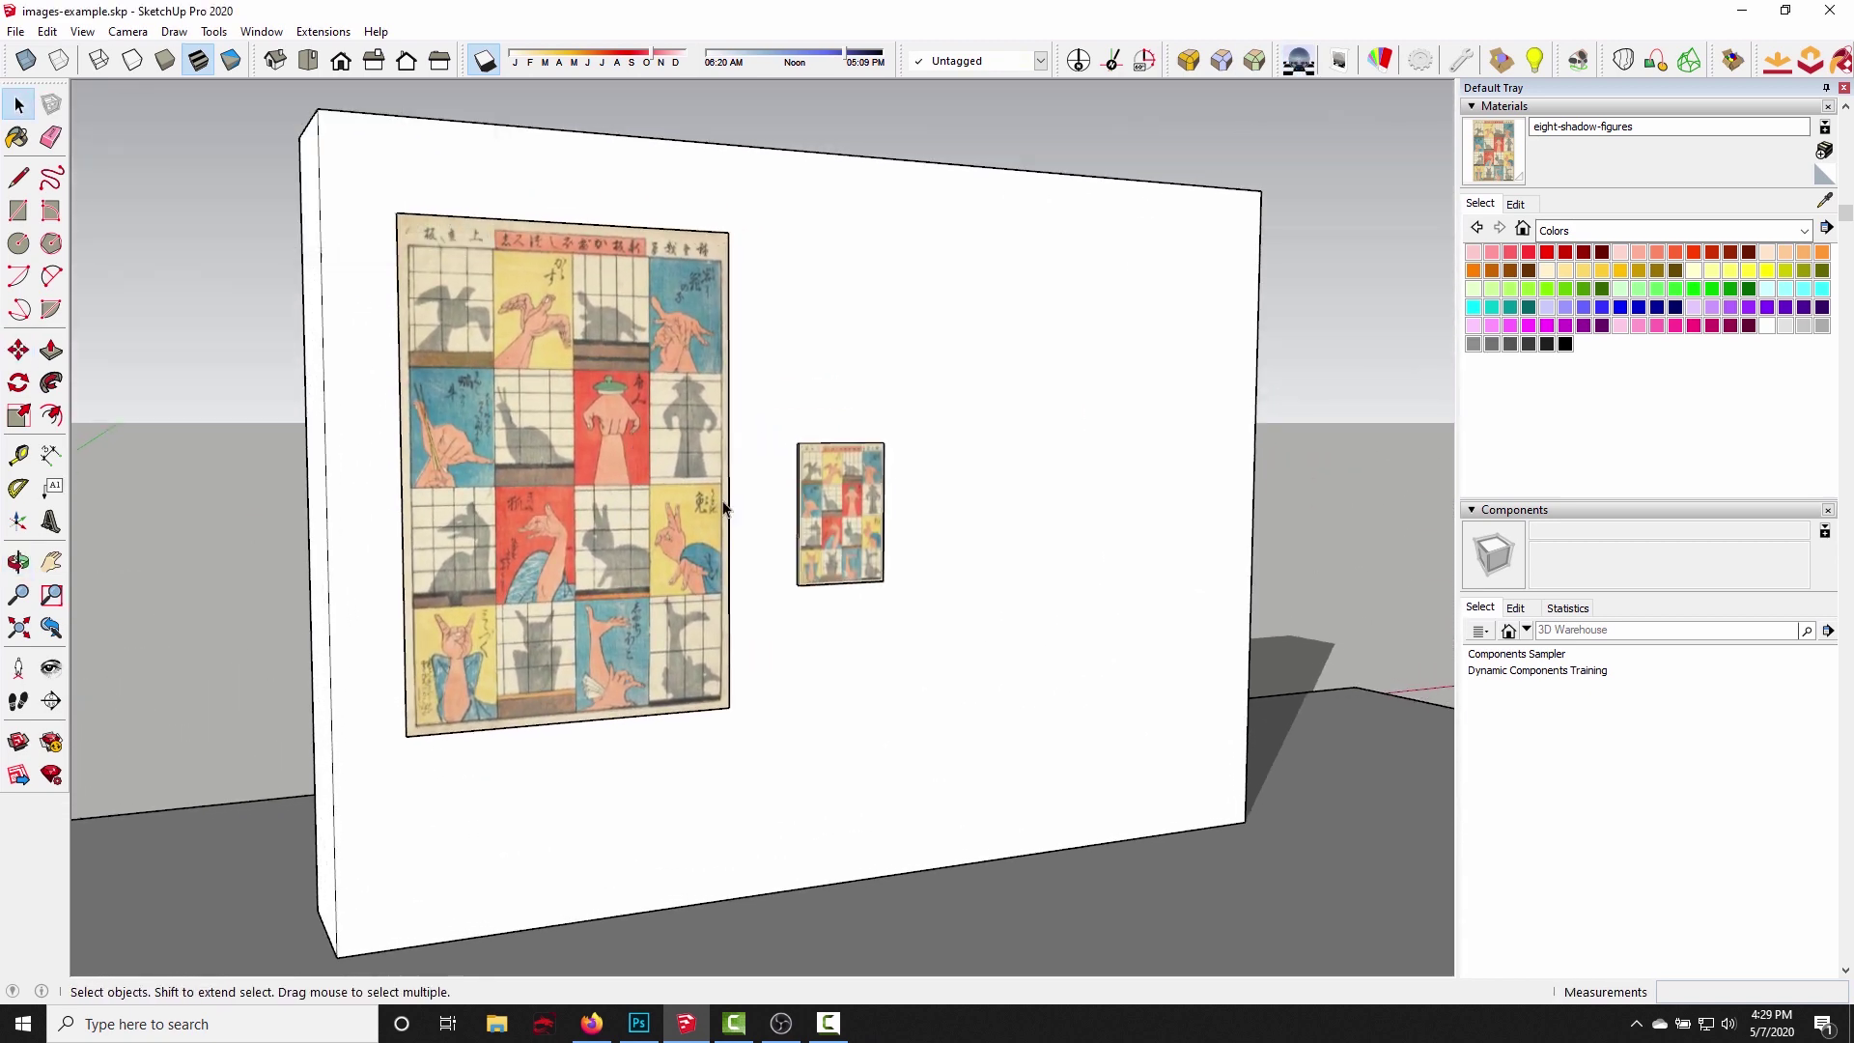
Show the finished Podium render of both pictures, then close the preview window.
left_click(850, 293)
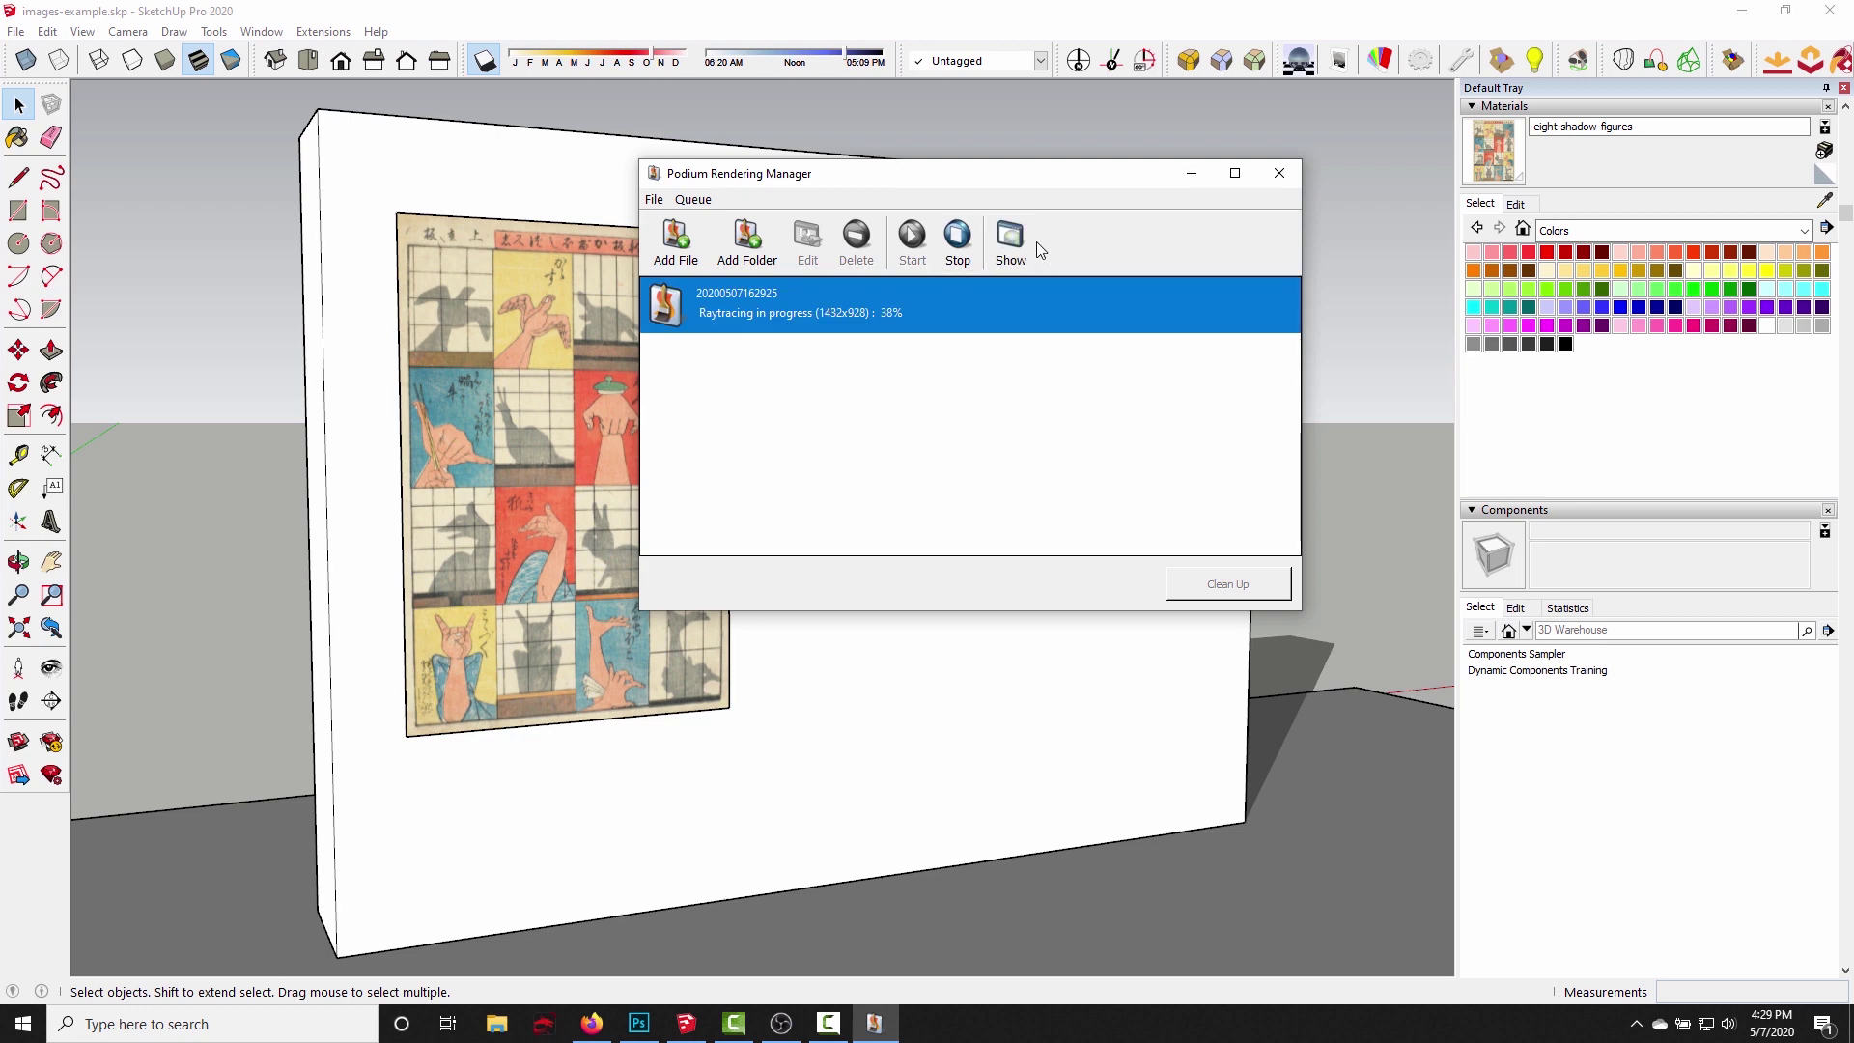
left_click(1010, 237)
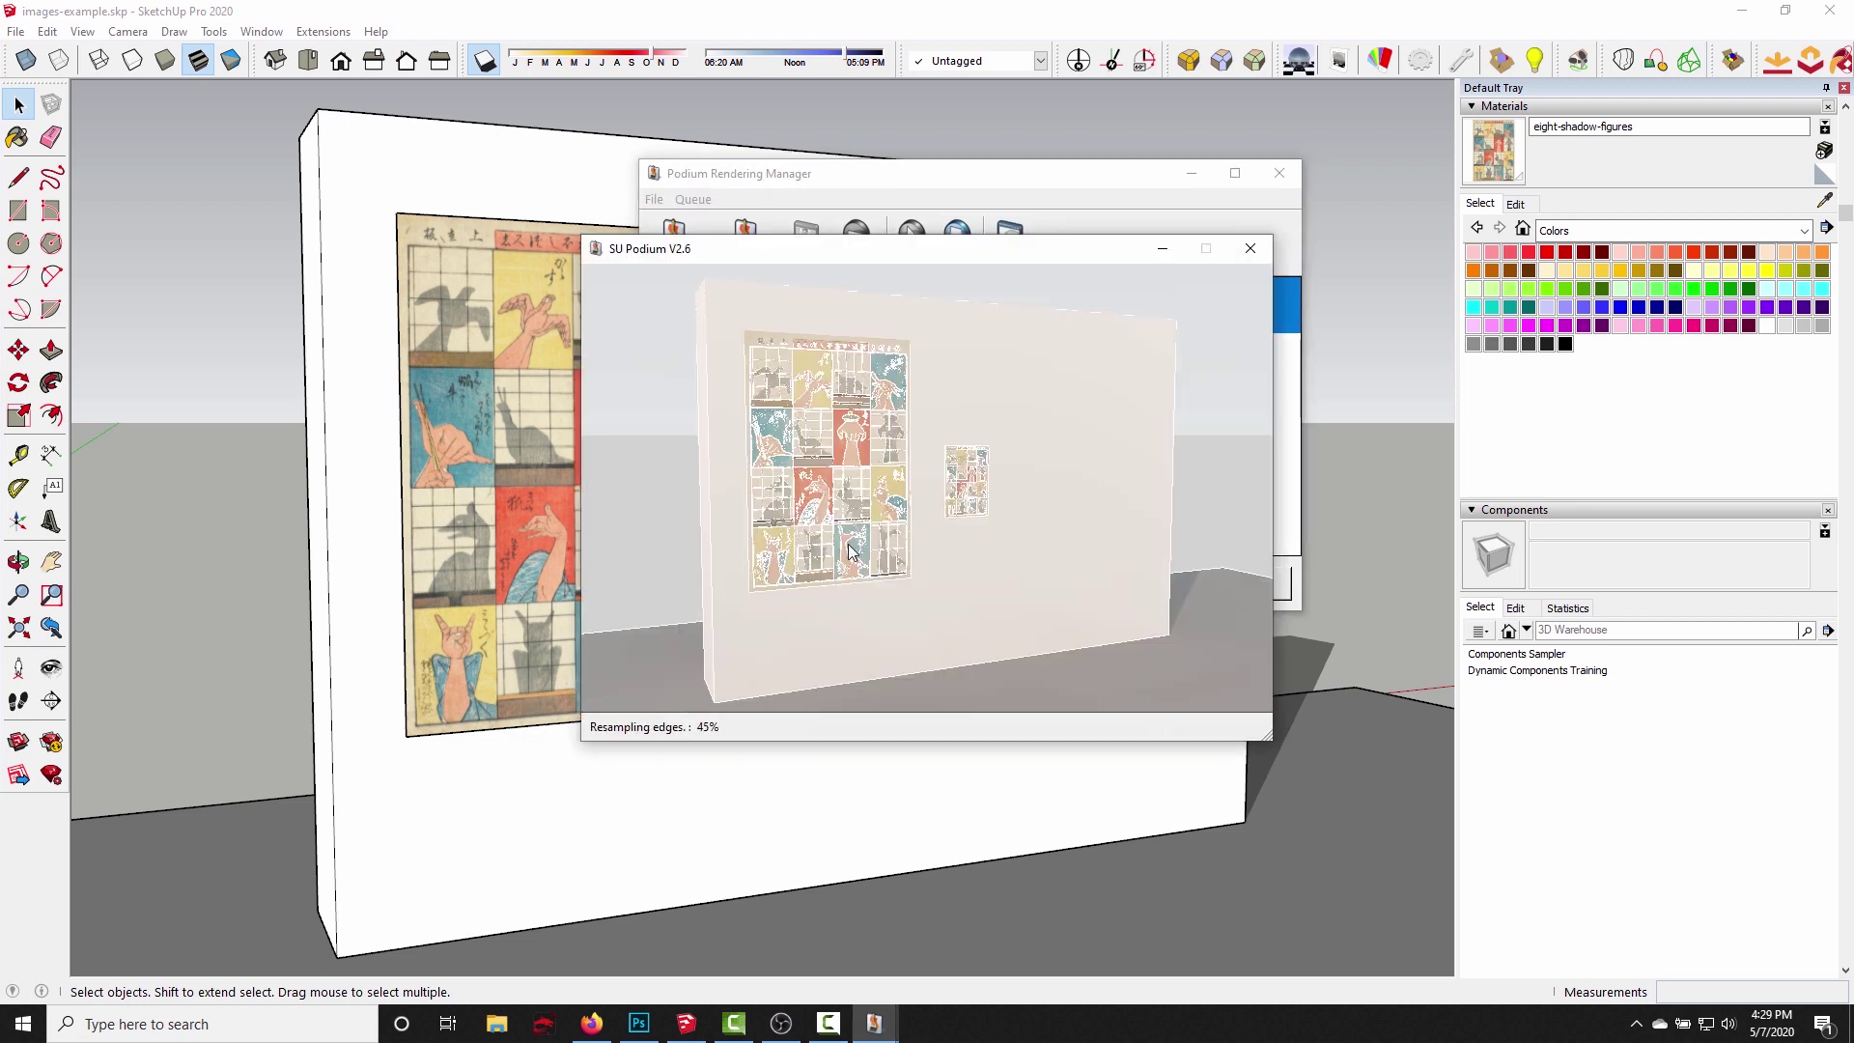
left_click(1250, 250)
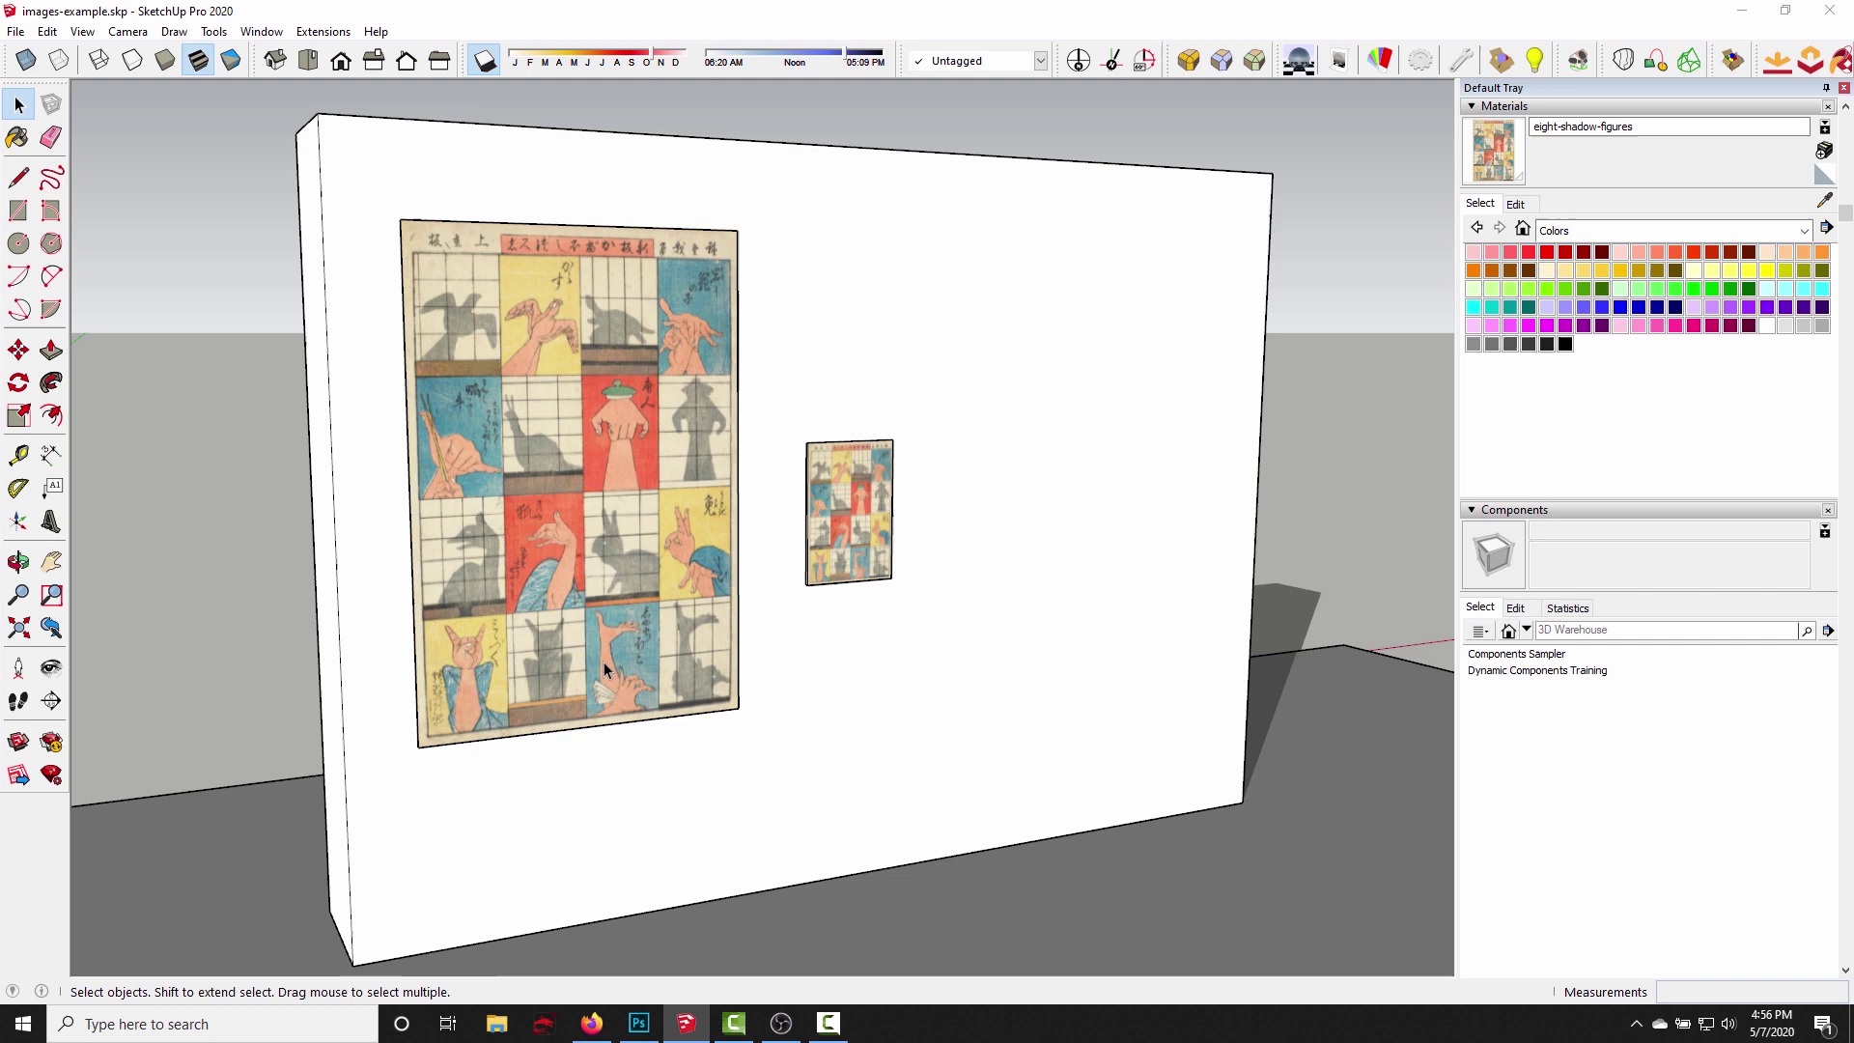
Group the large shadow-figures image with its edges and delete it.
left_click(522, 468)
left_click(521, 468)
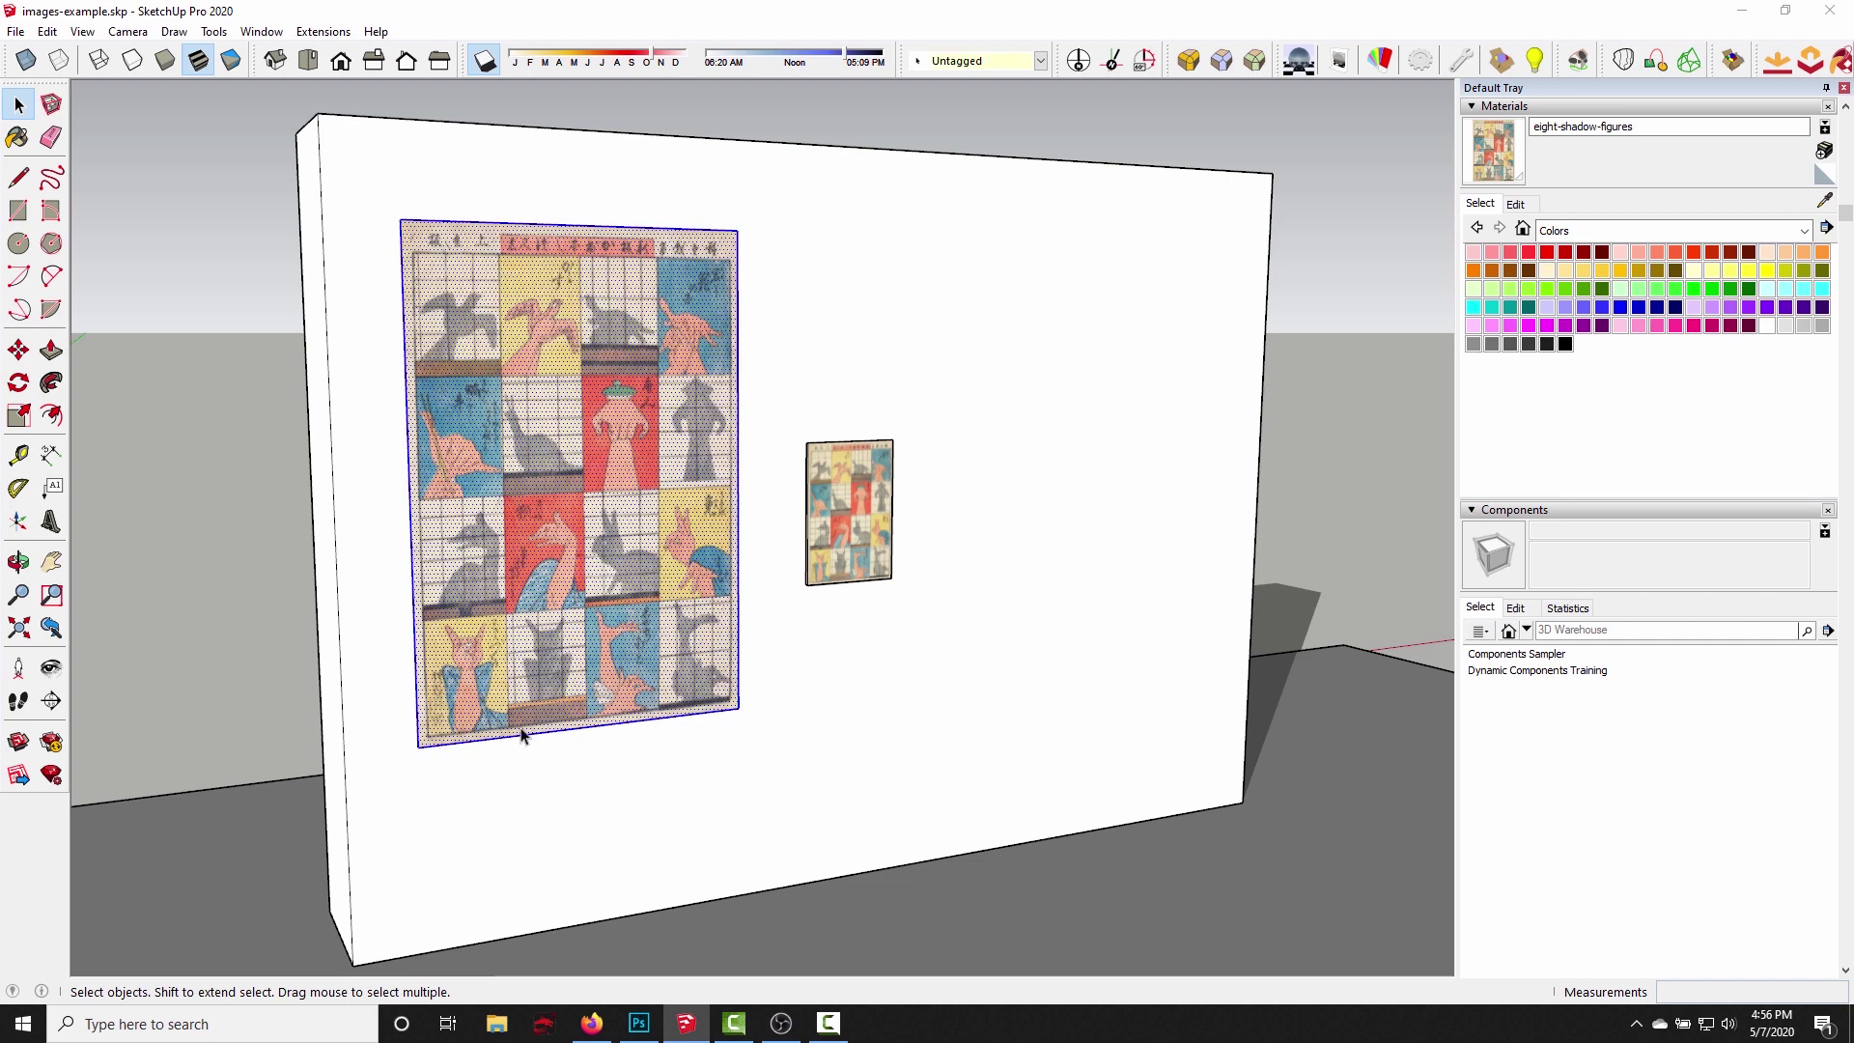
right_click(518, 485)
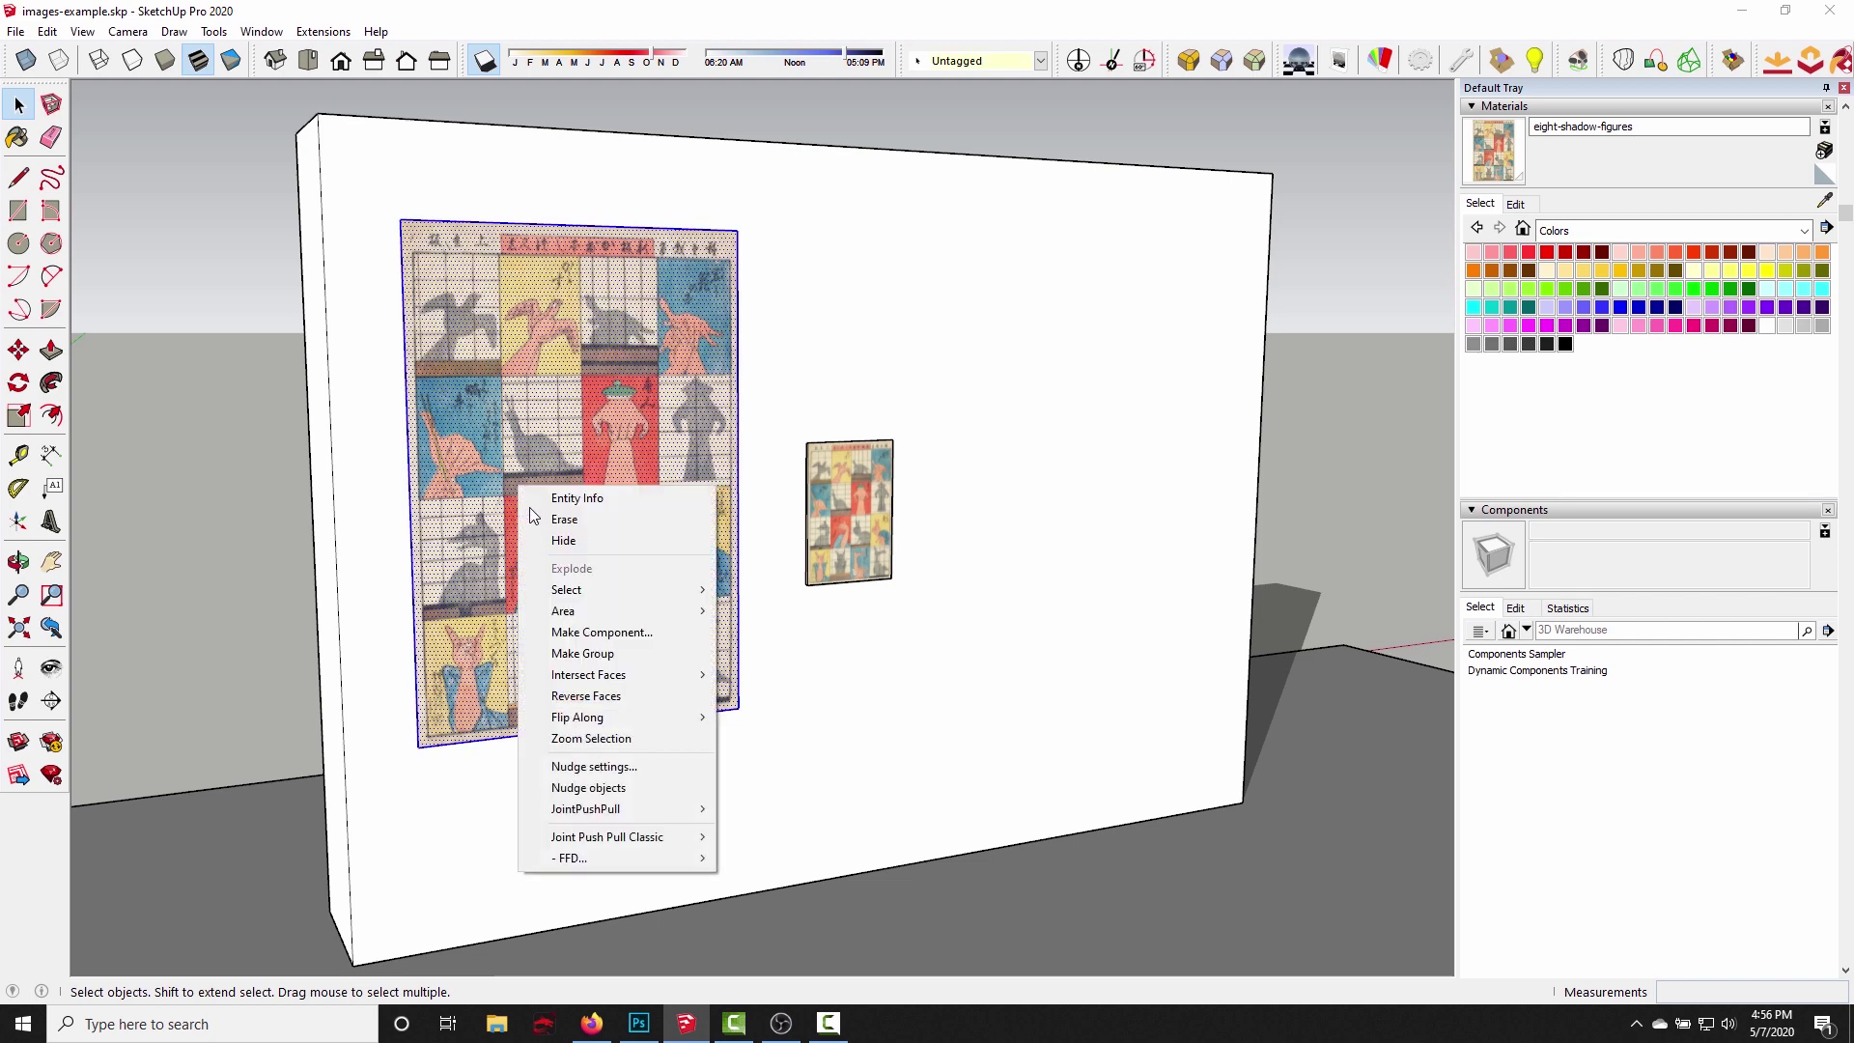
left_click(557, 653)
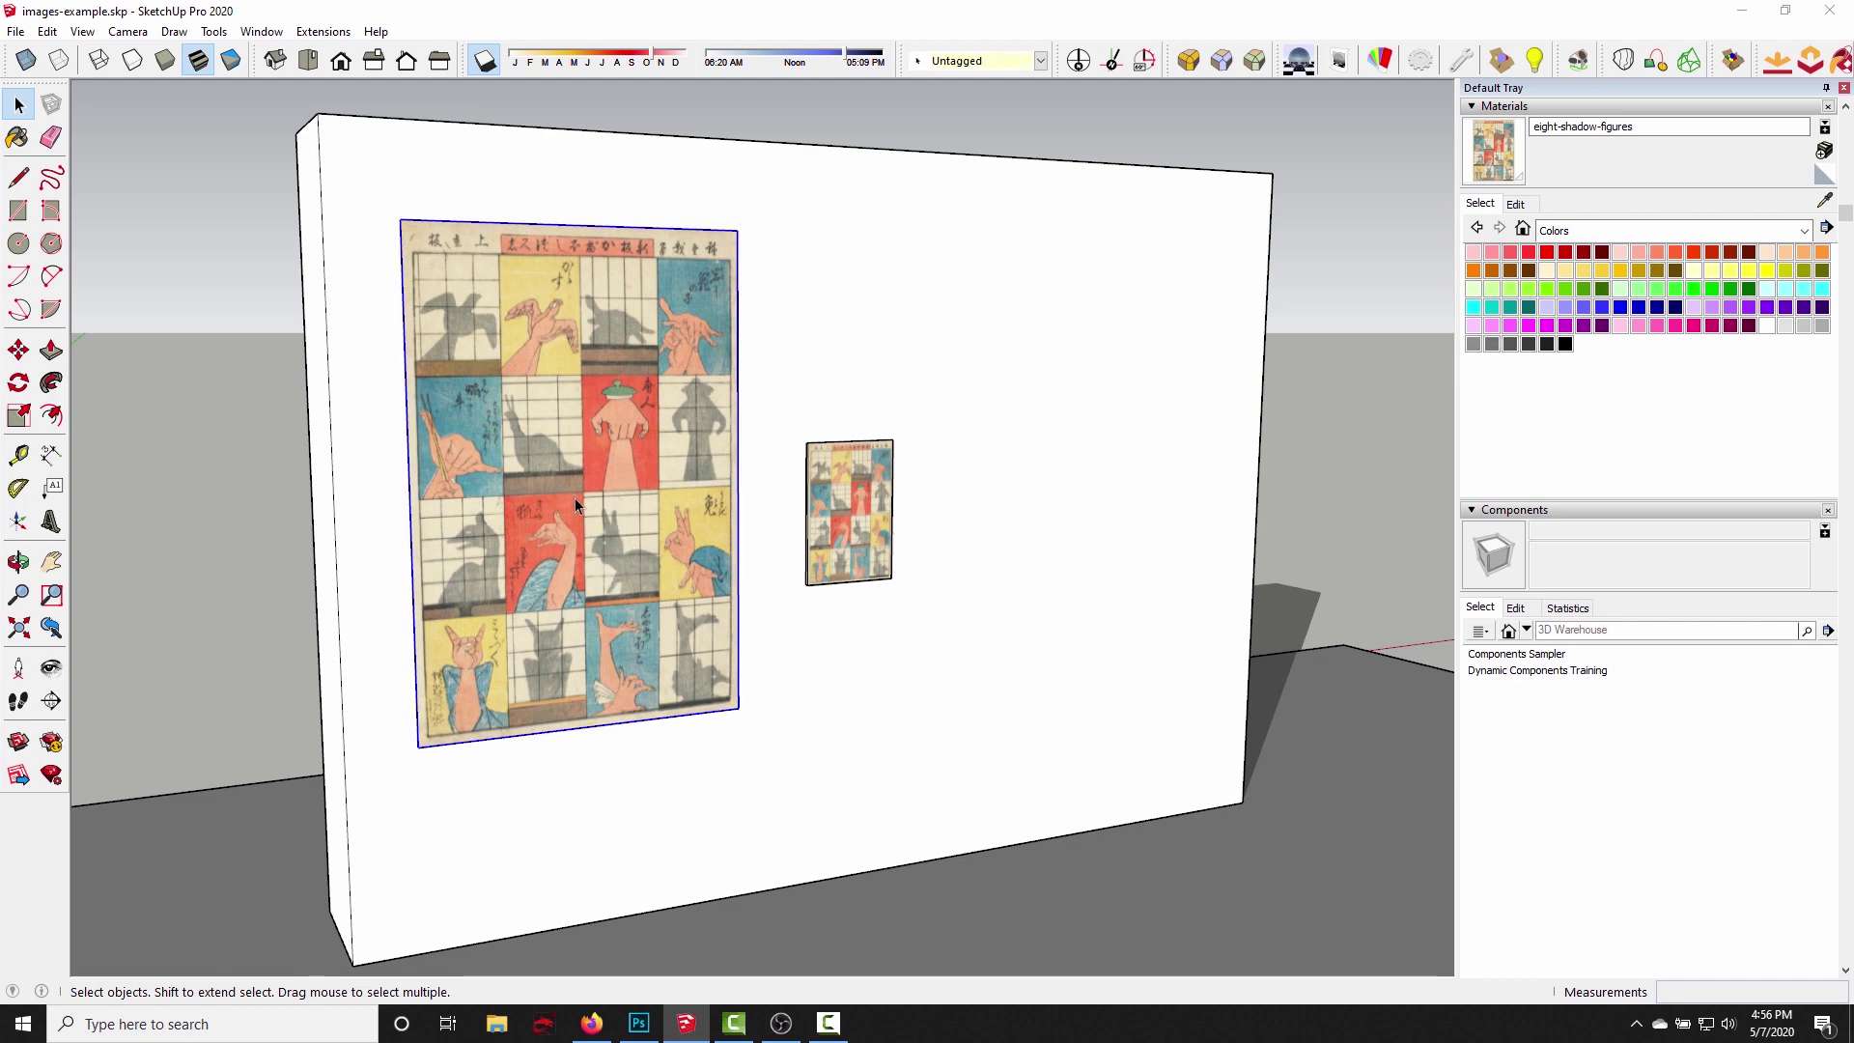
key("Delete")
Delete the small image and unhide all geometry to reveal the black picture frame.
left_click_drag(621, 348, 1006, 666)
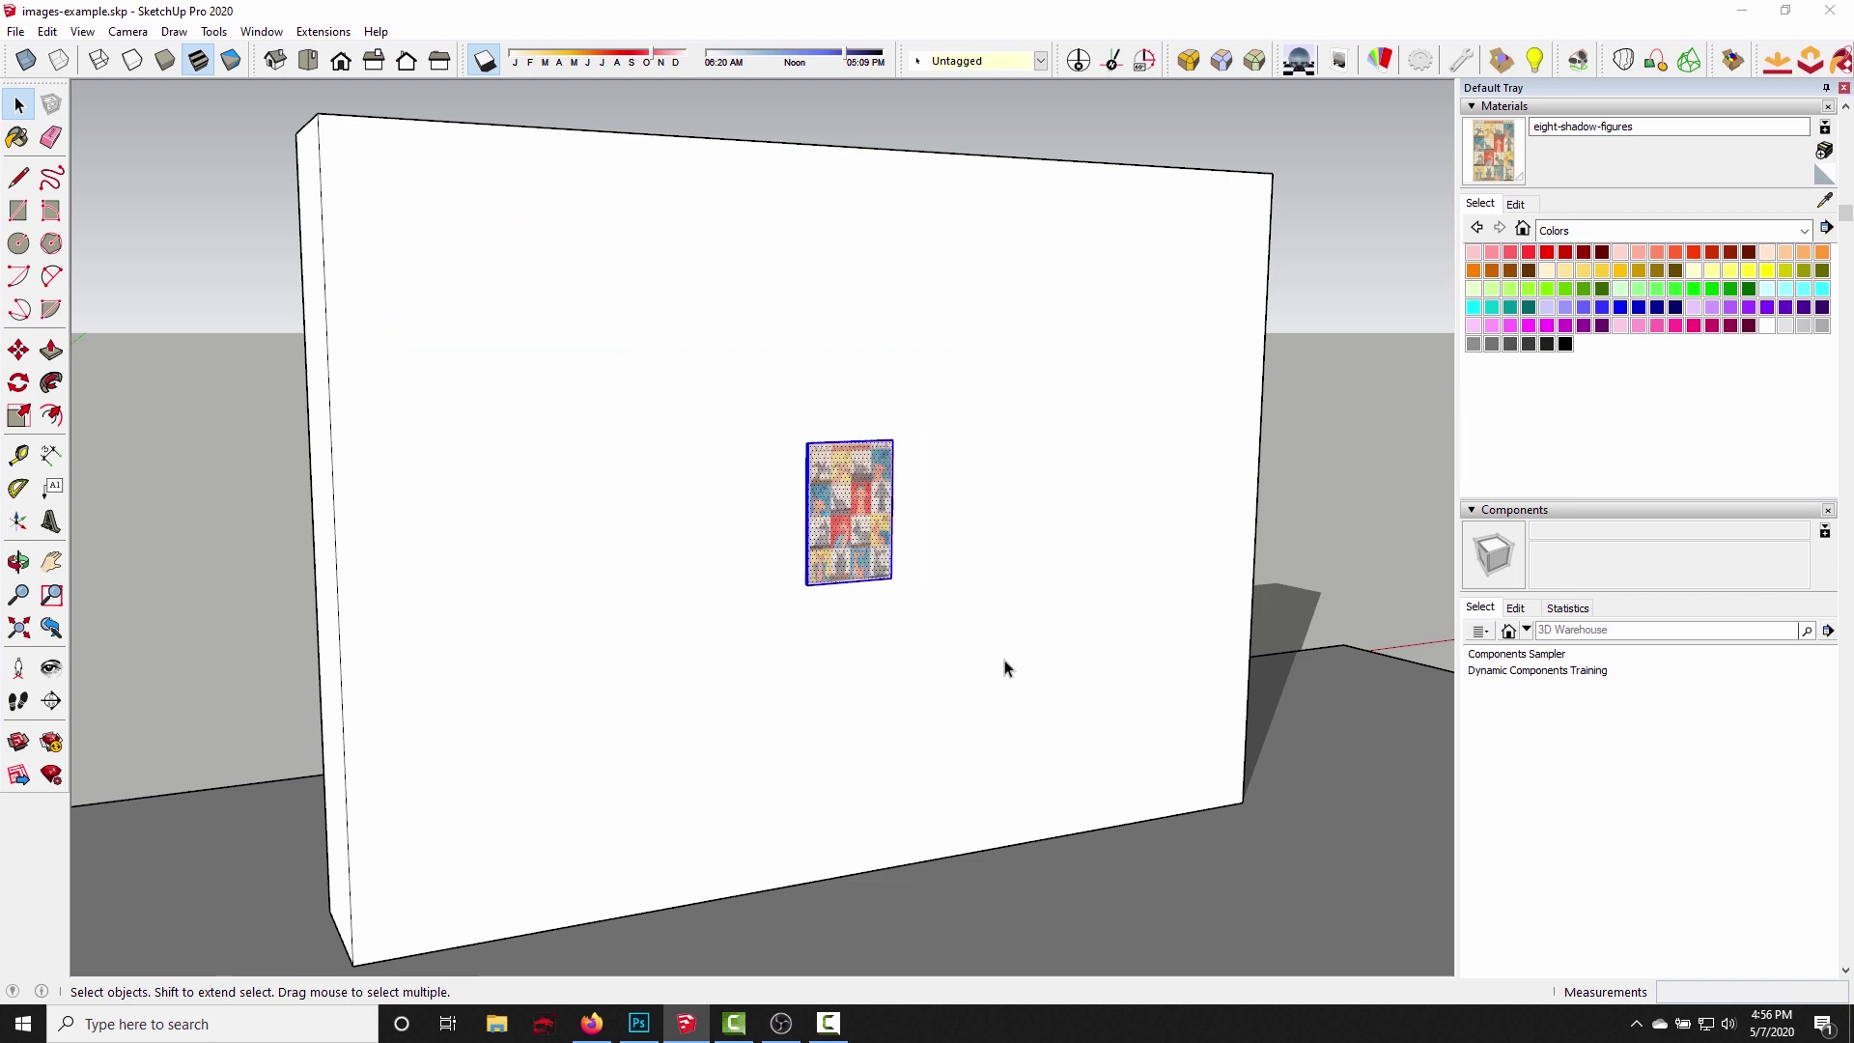
key("Delete")
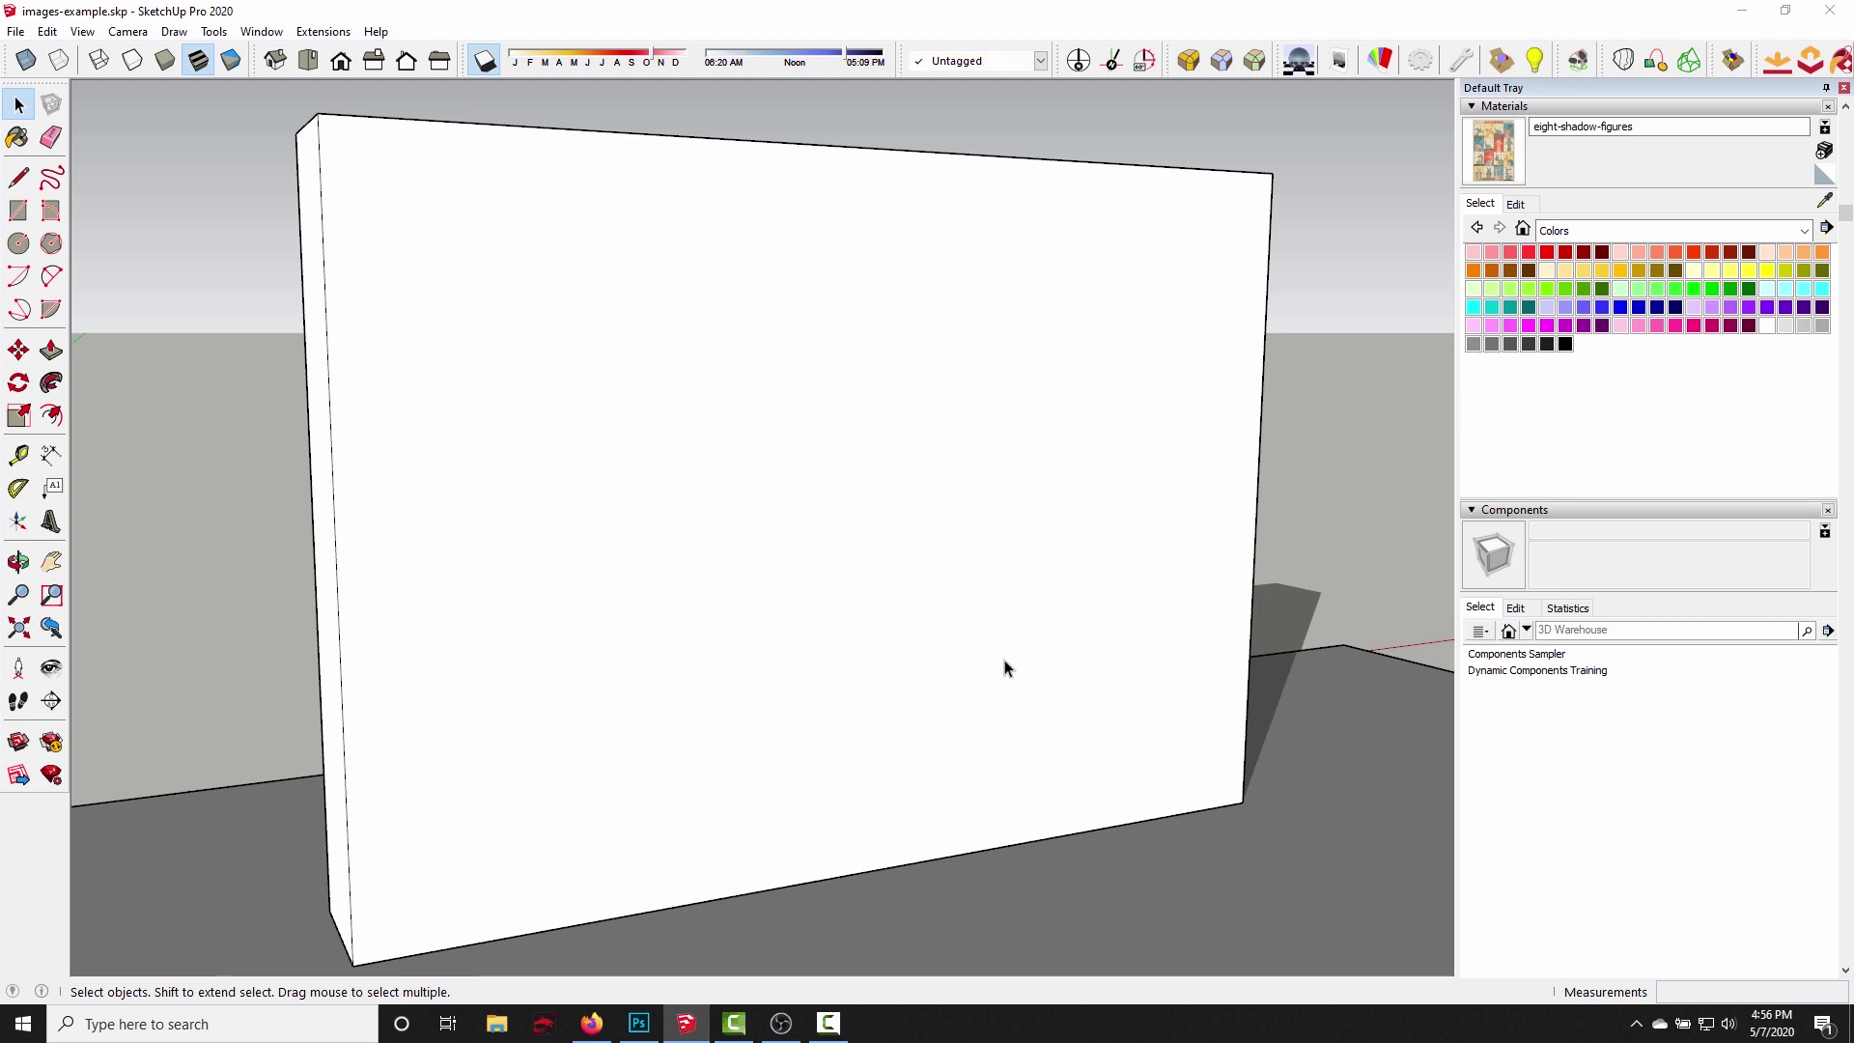
left_click(46, 32)
mouse_move(125, 328)
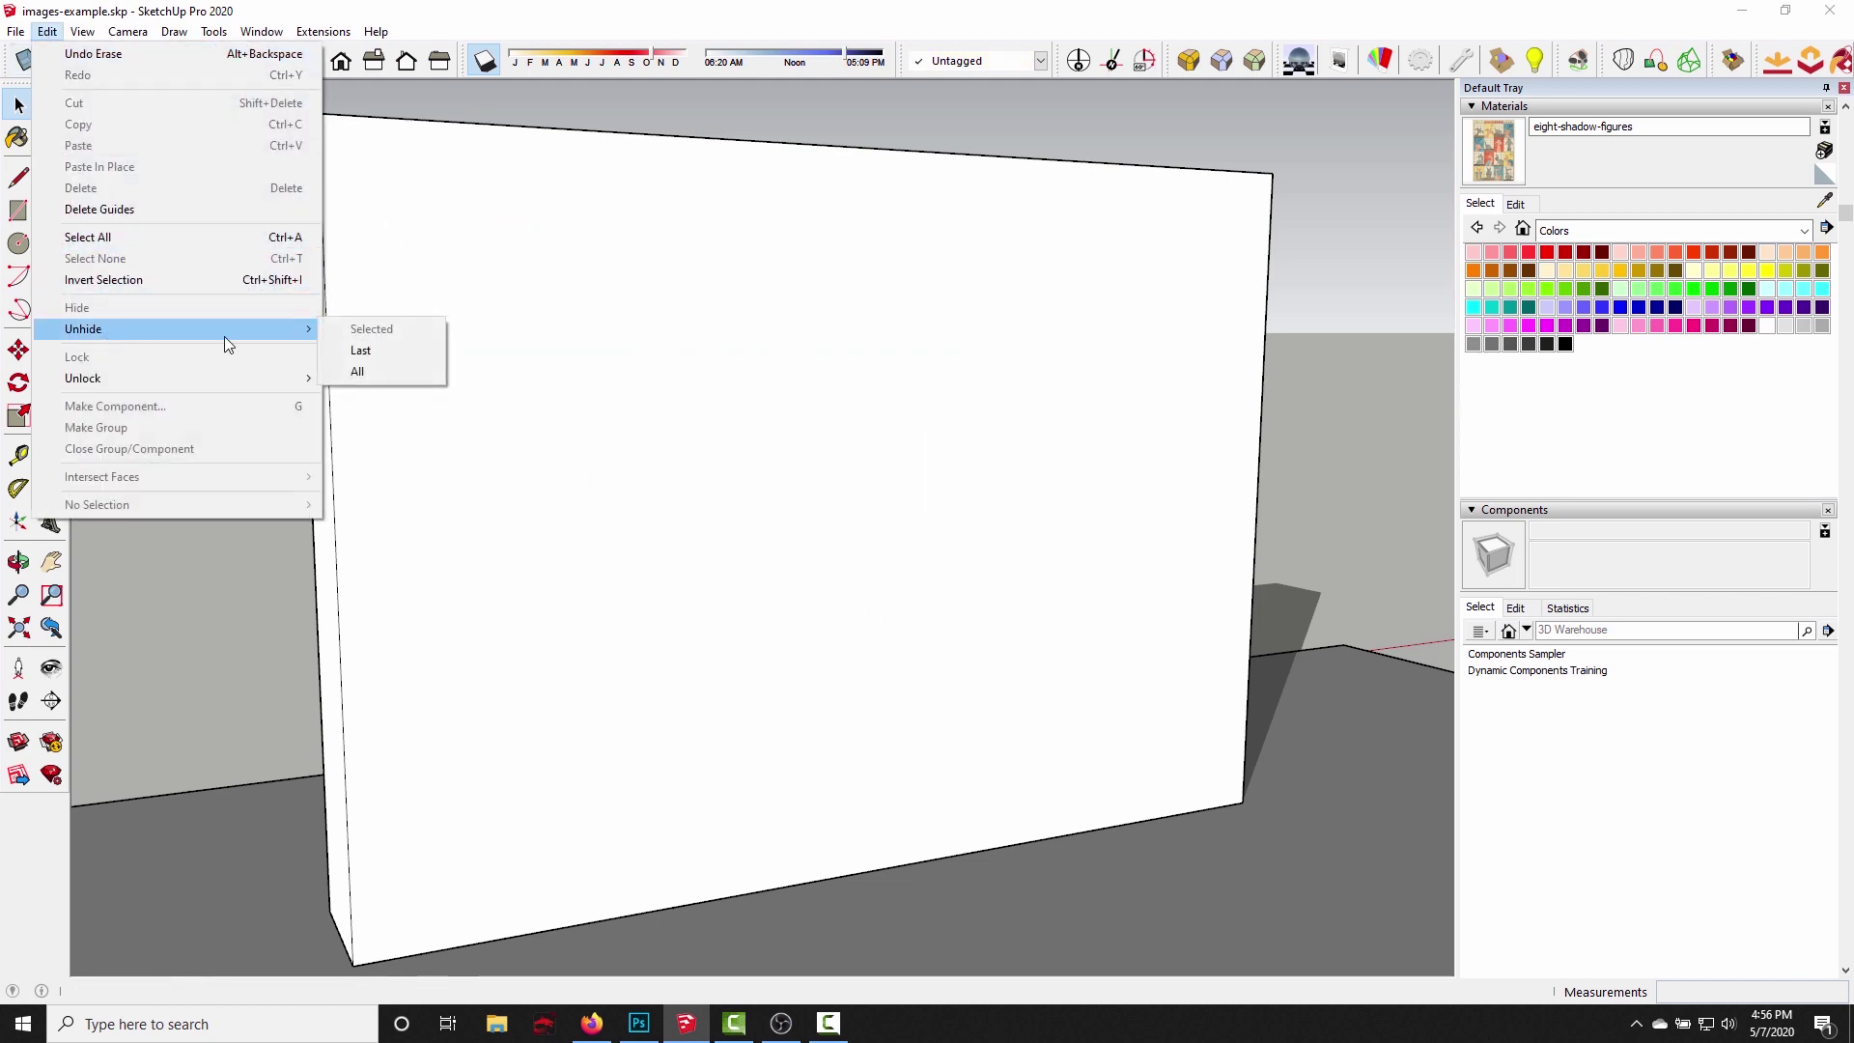
left_click(362, 373)
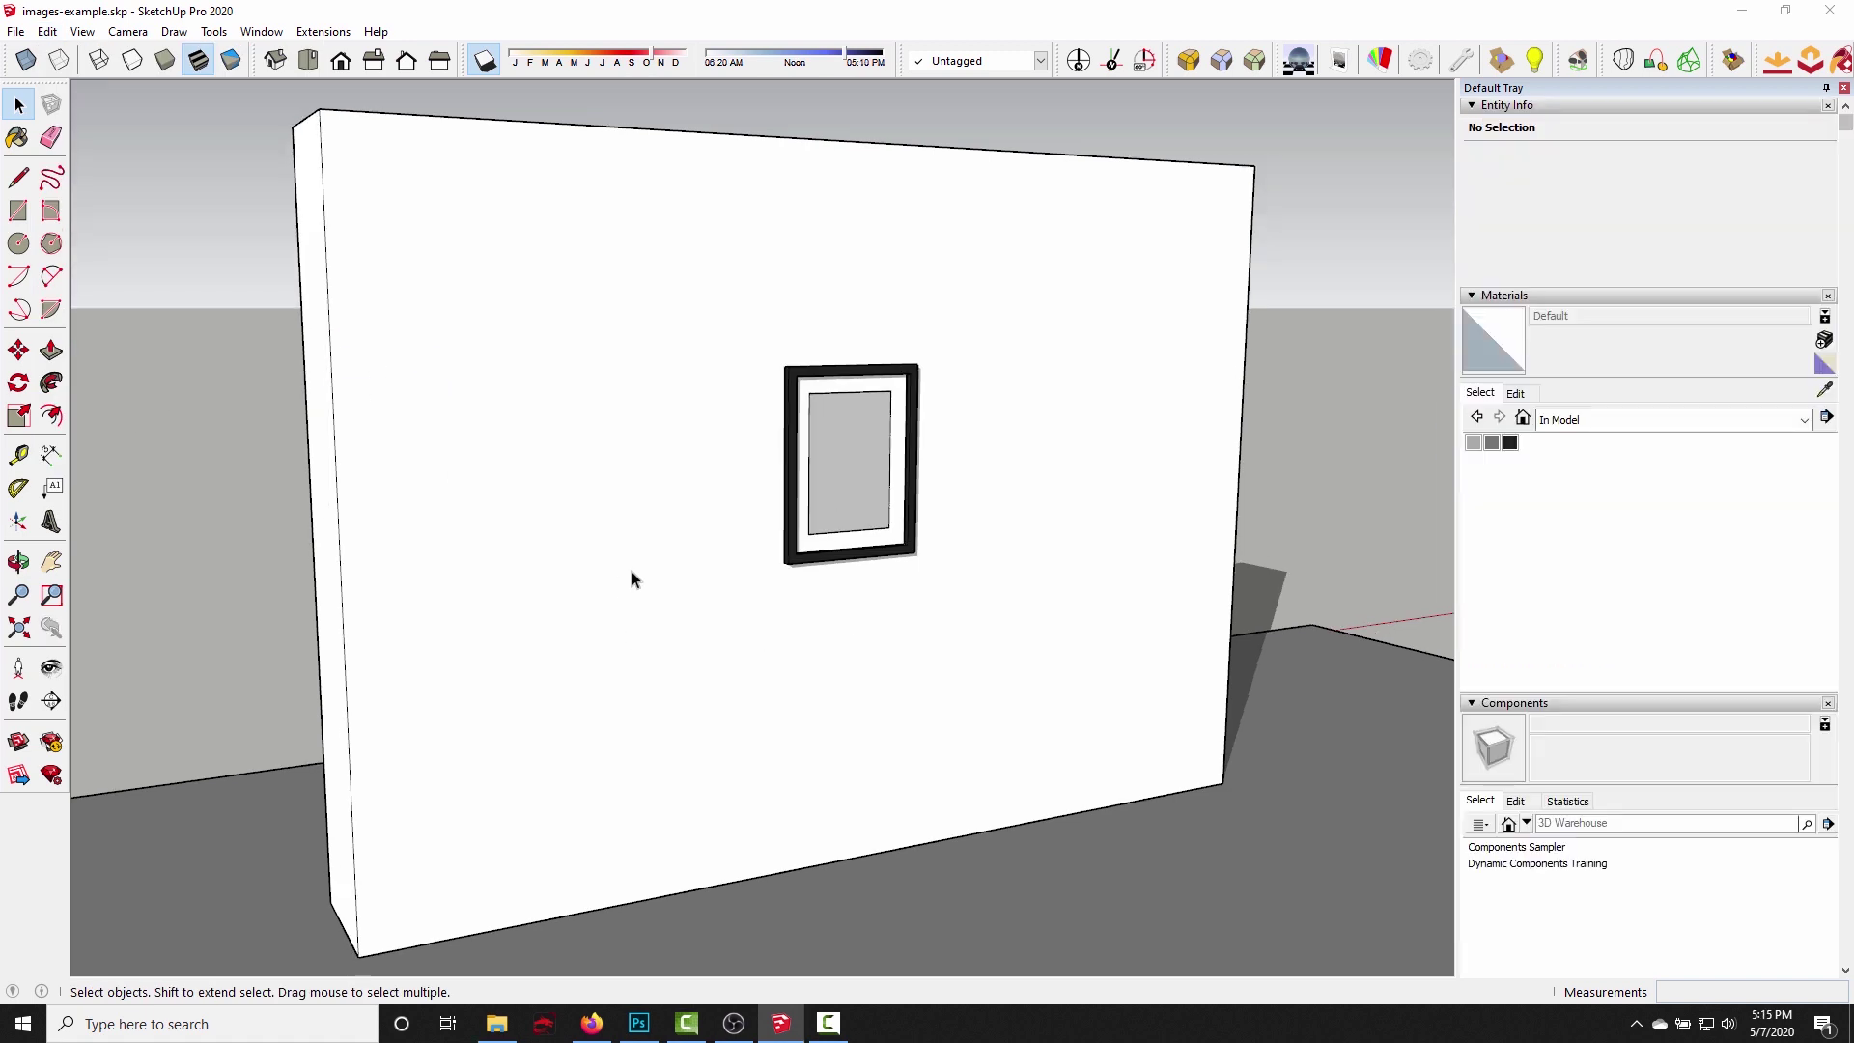
left_click(795, 458)
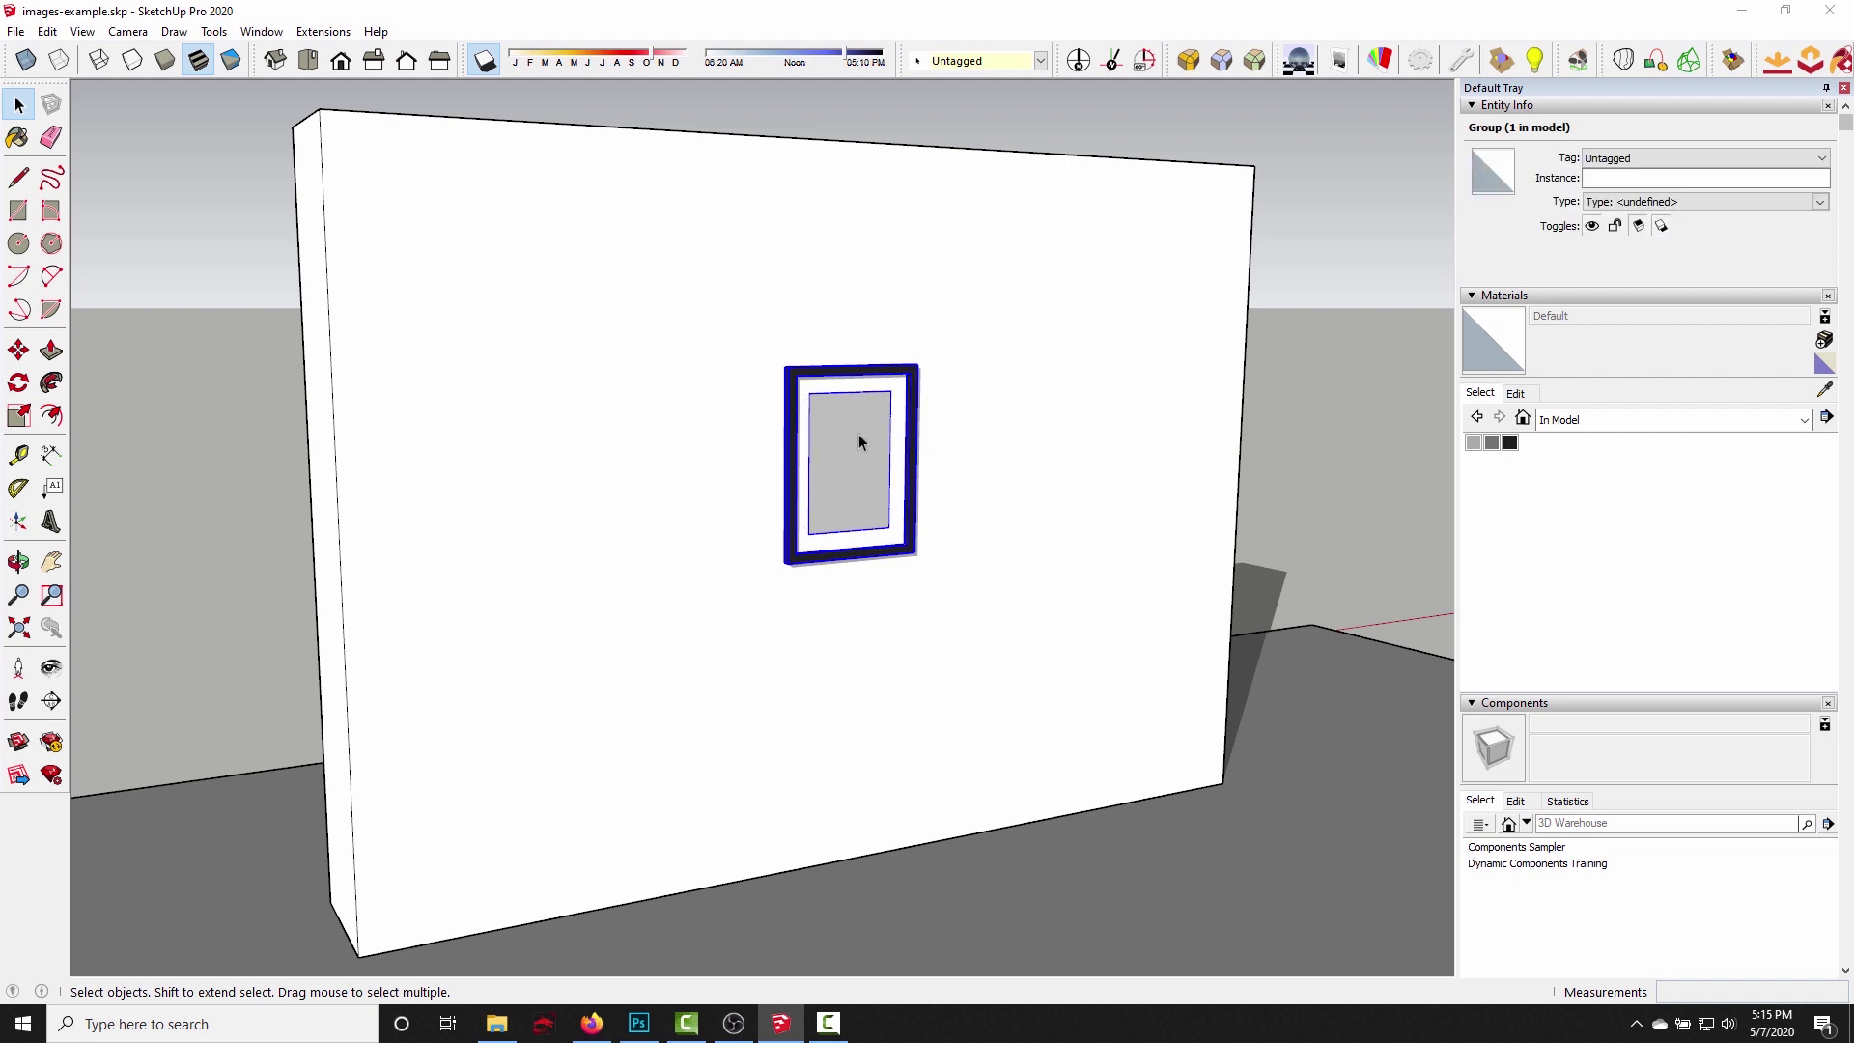
key("Page_Down")
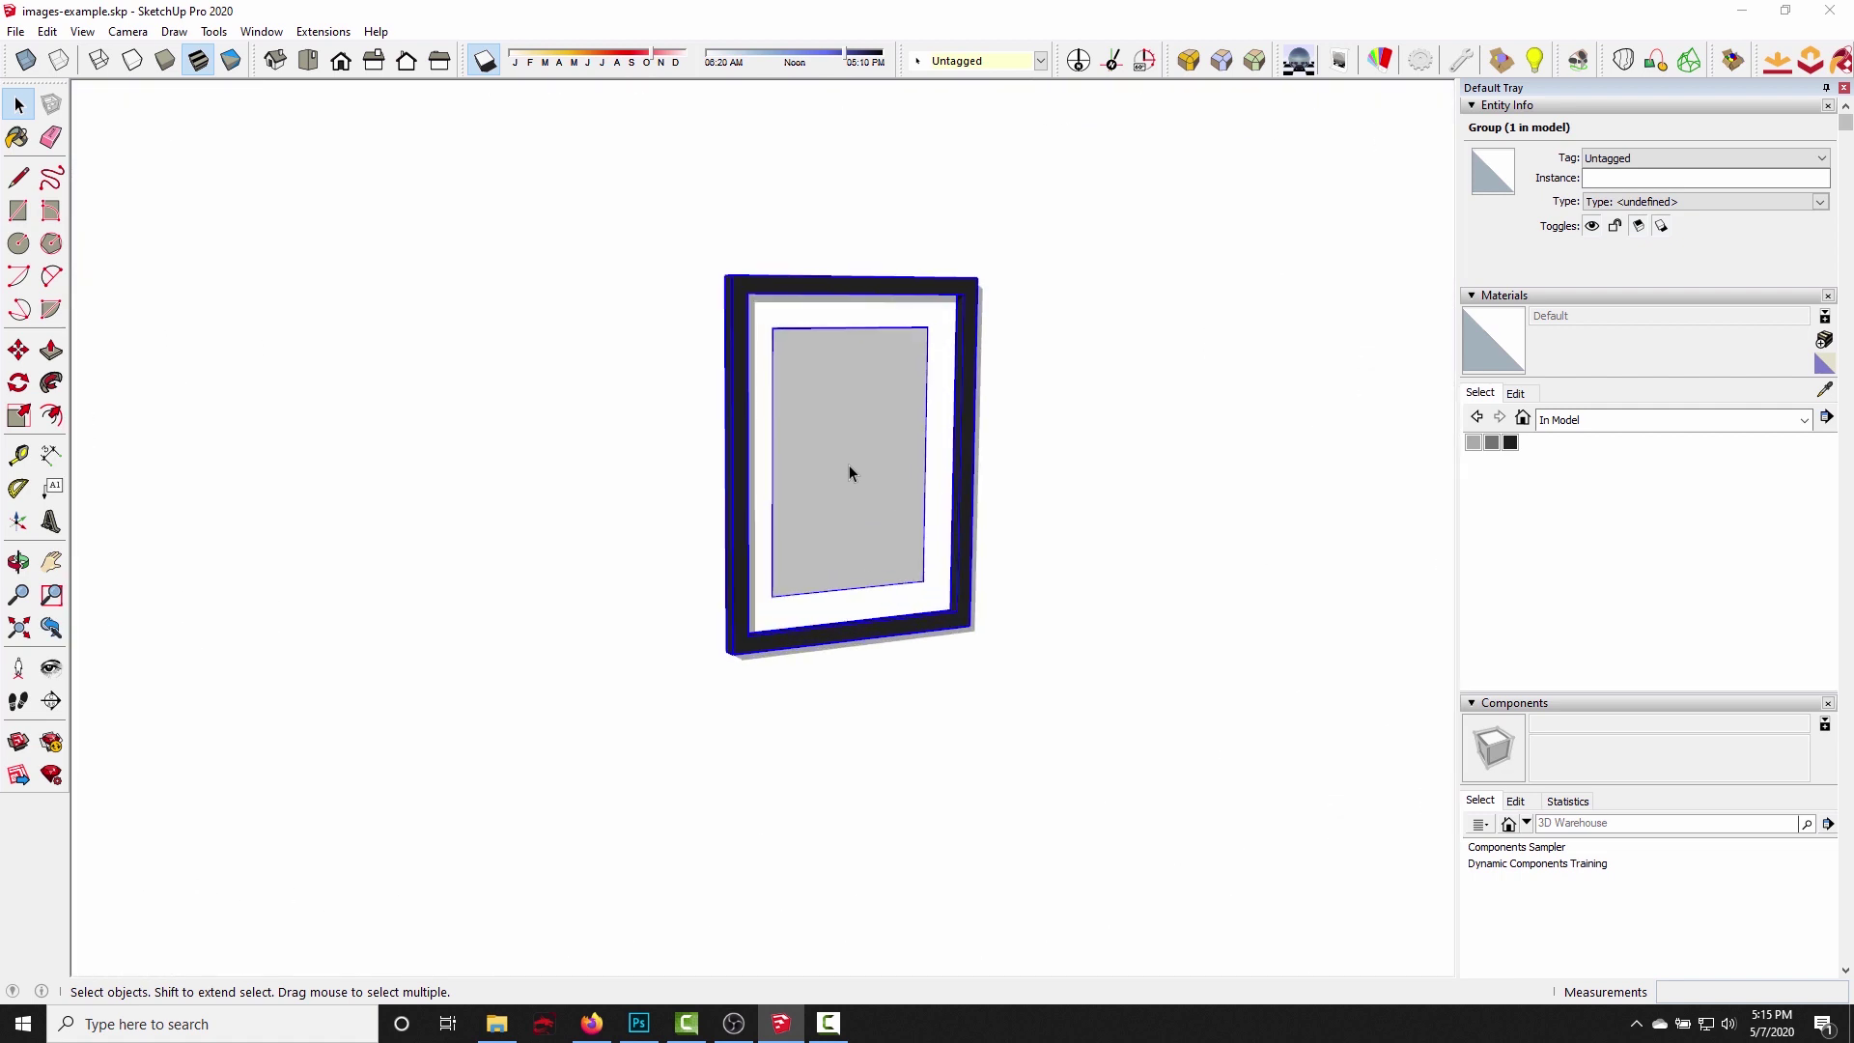
middle_click_drag(849, 410, 809, 469)
double_click(792, 514)
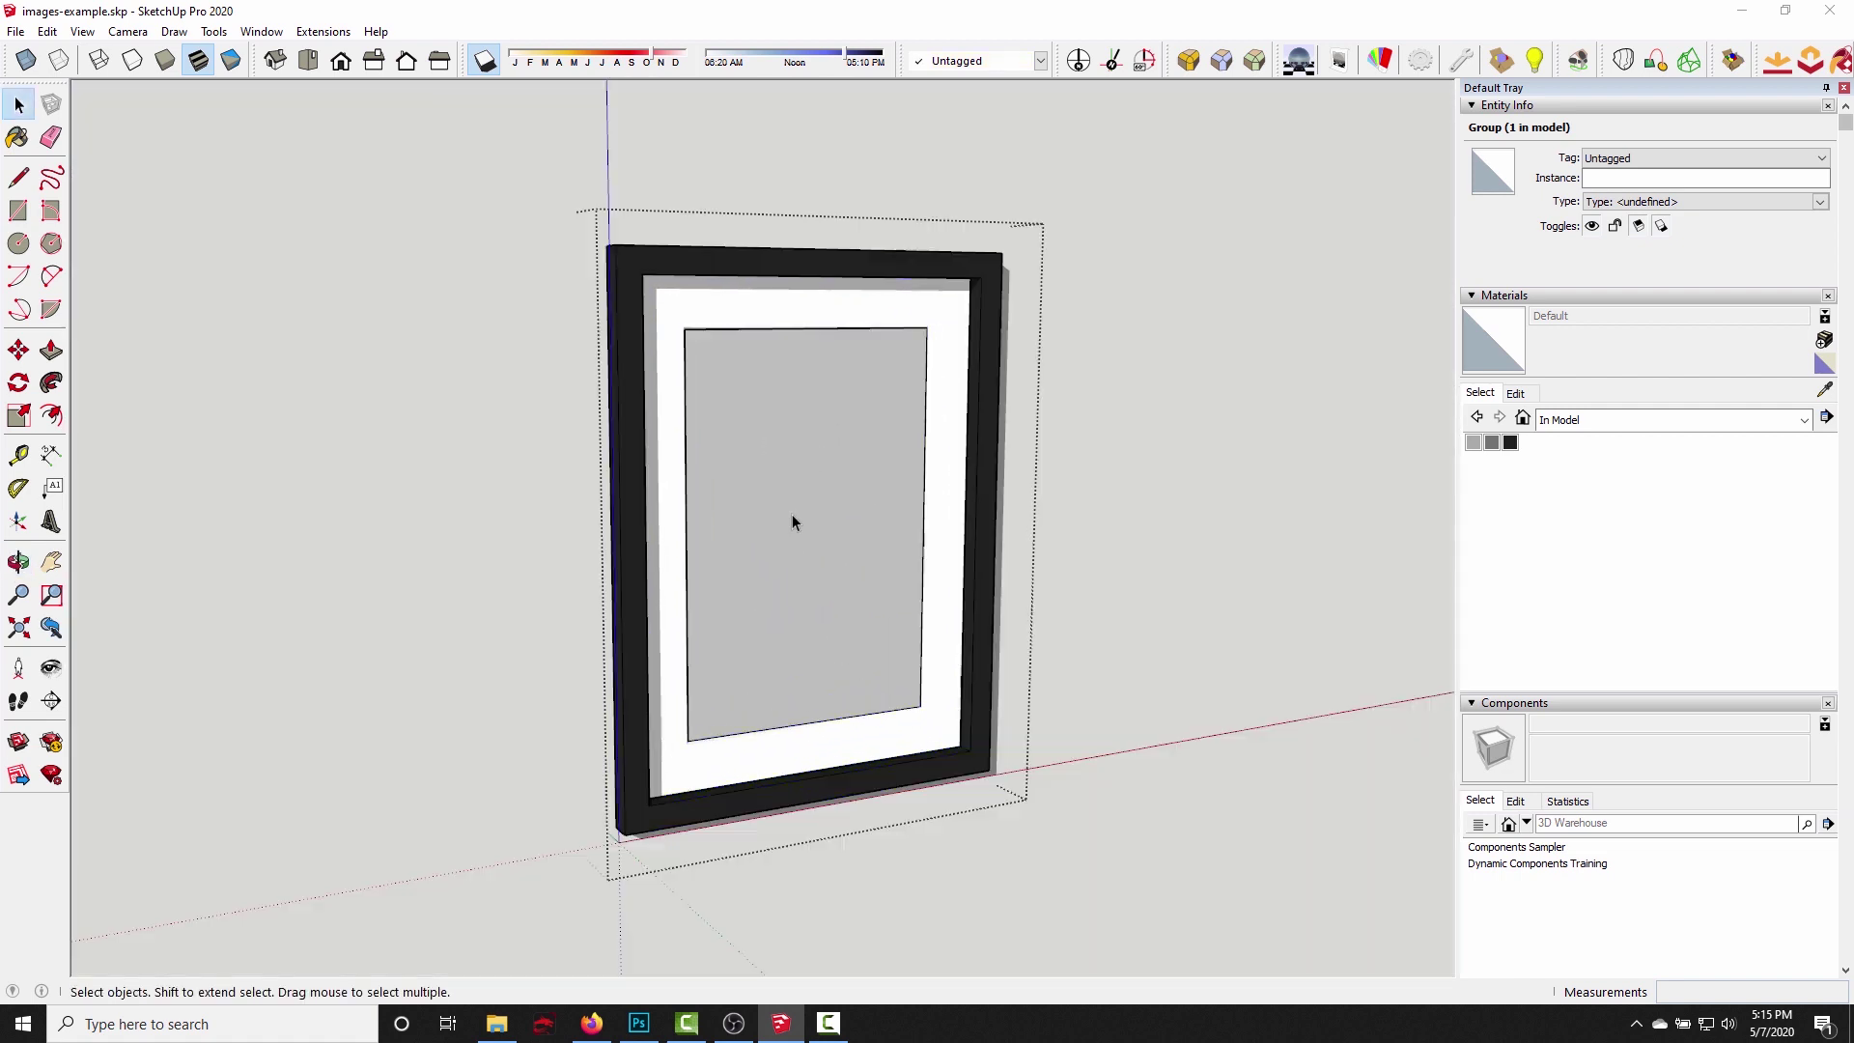
left_click(808, 543)
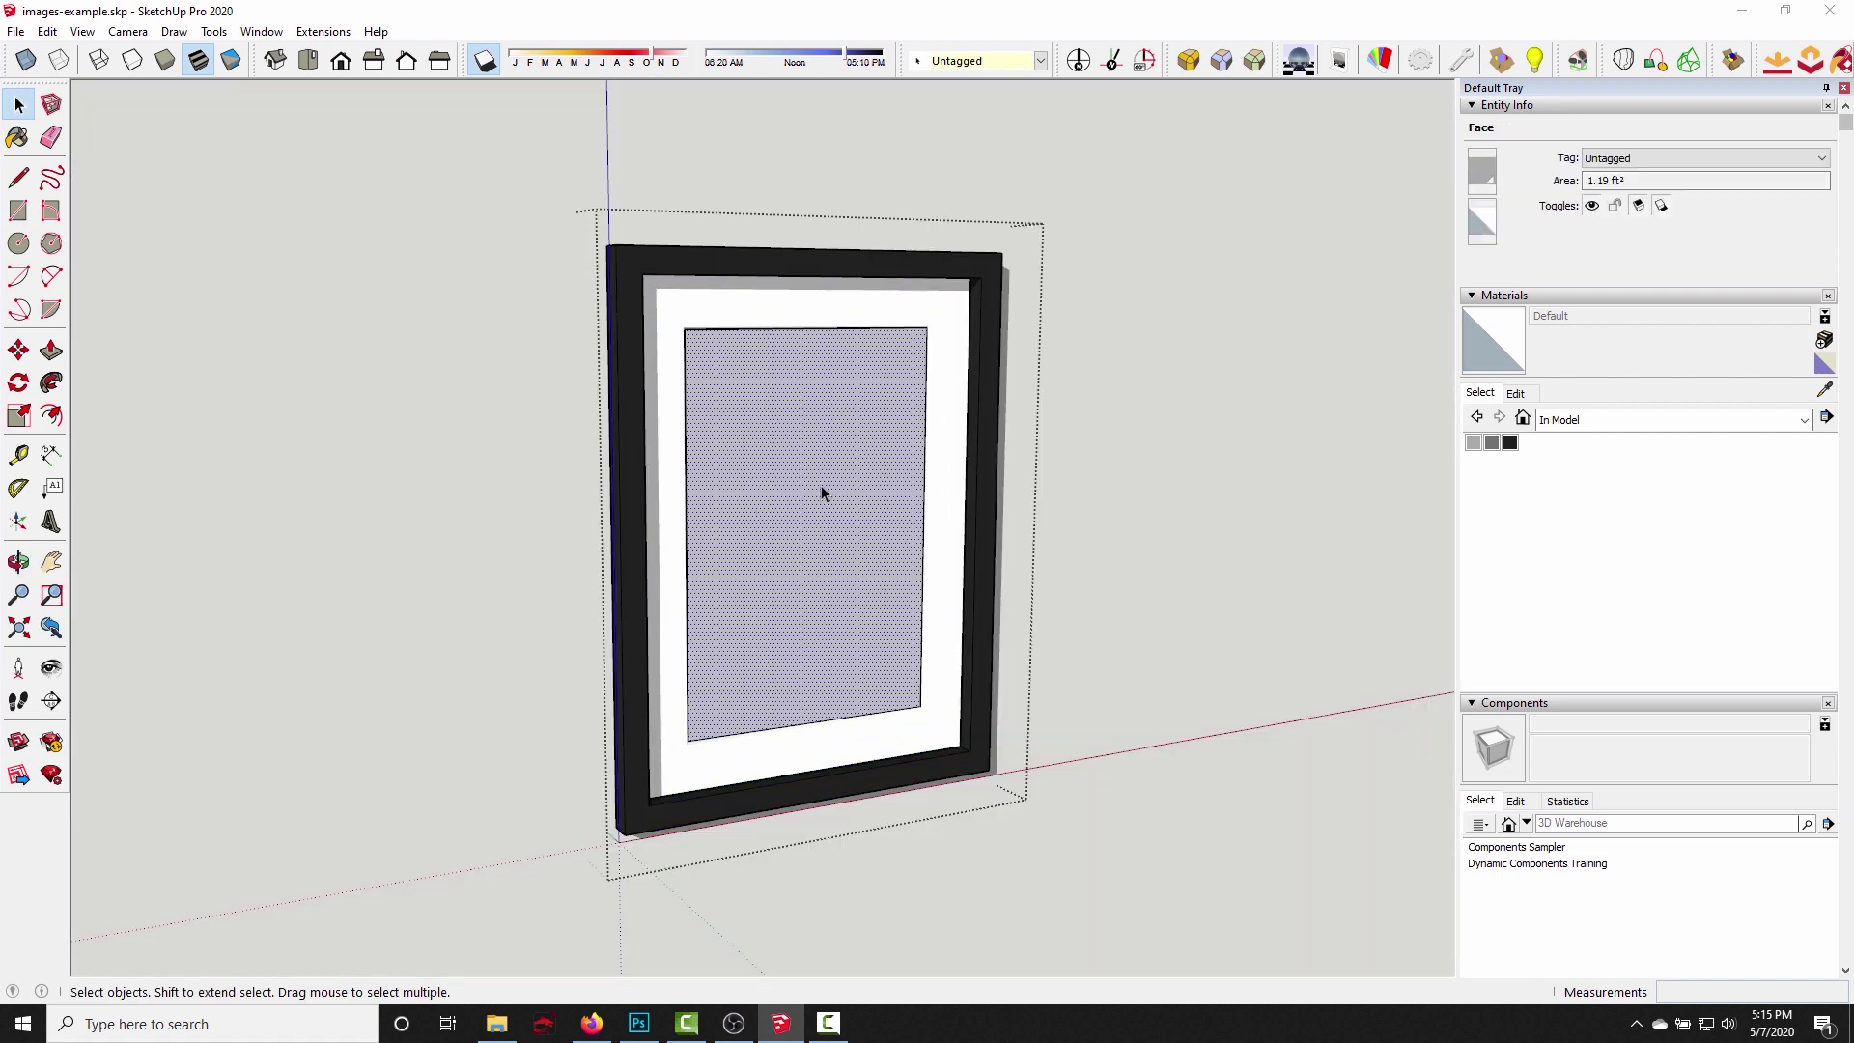
left_click(1035, 427)
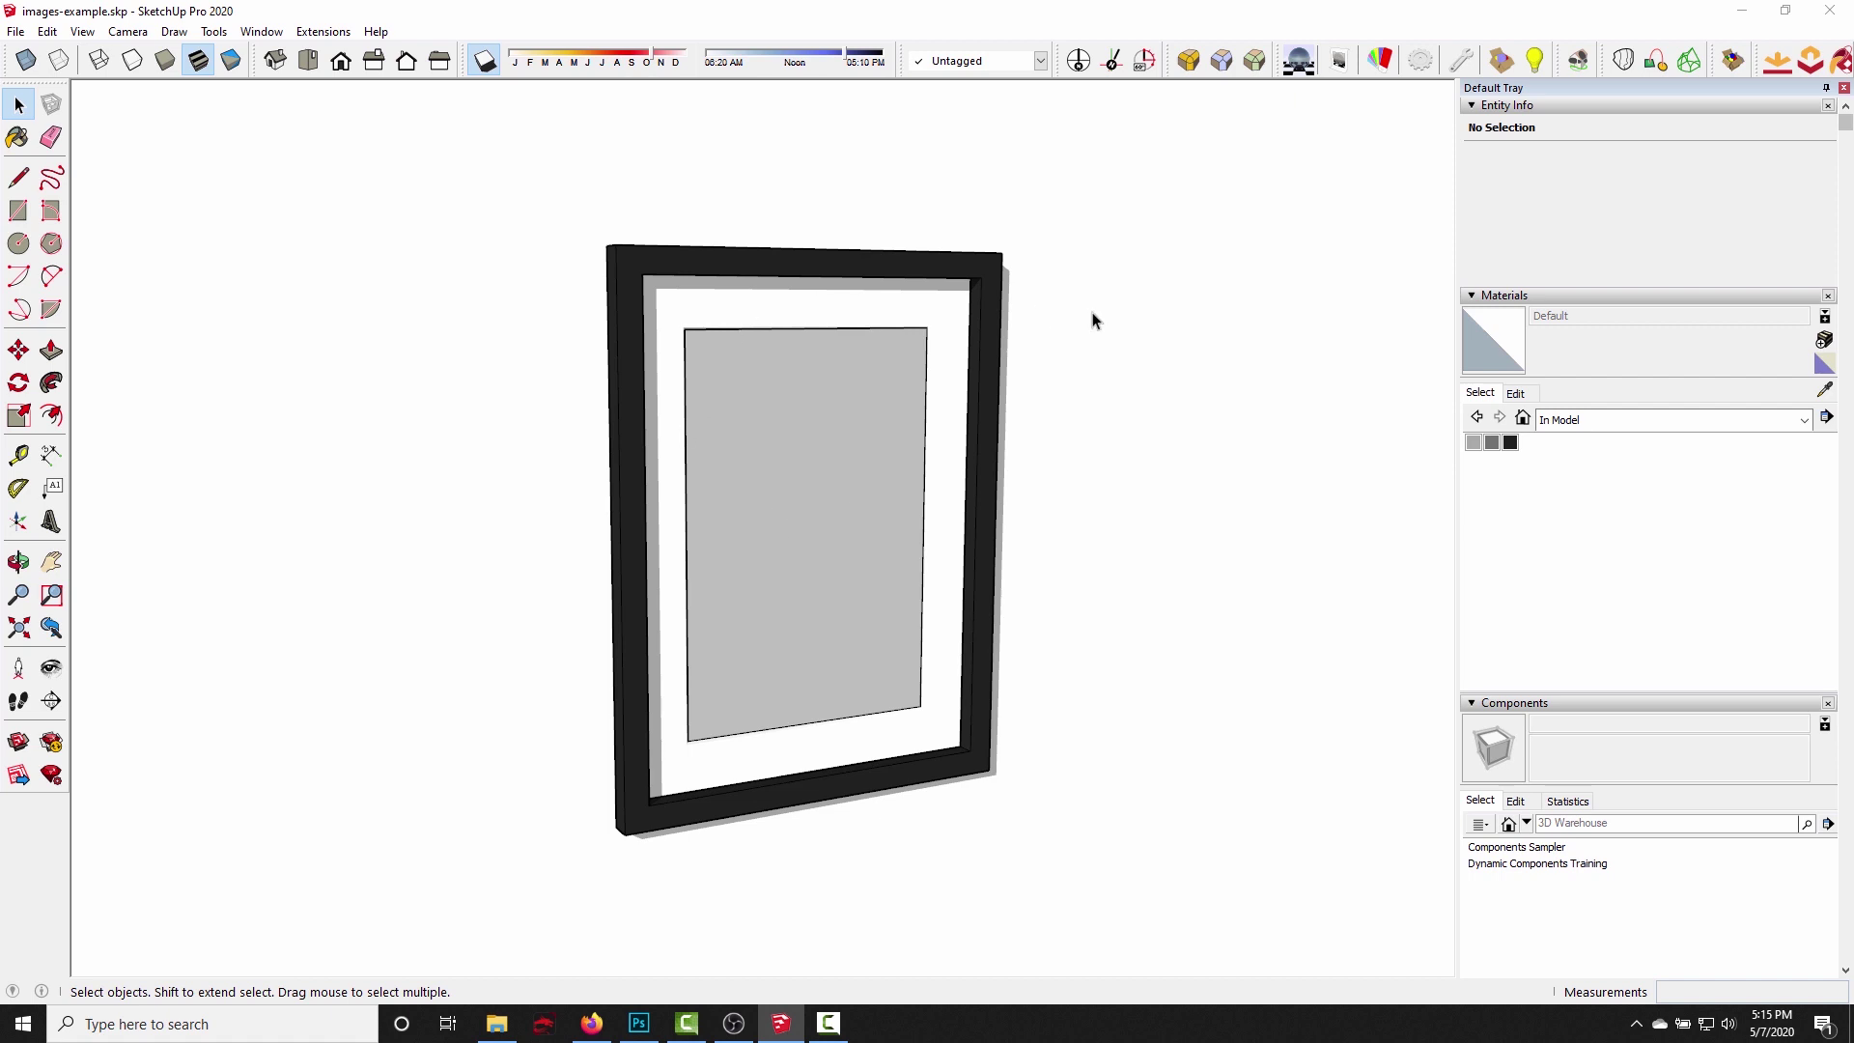
Create material 'Image Example' textured with eight-shadow-figures.jpg at 16" height.
left_click(1822, 342)
key("ctrl+a")
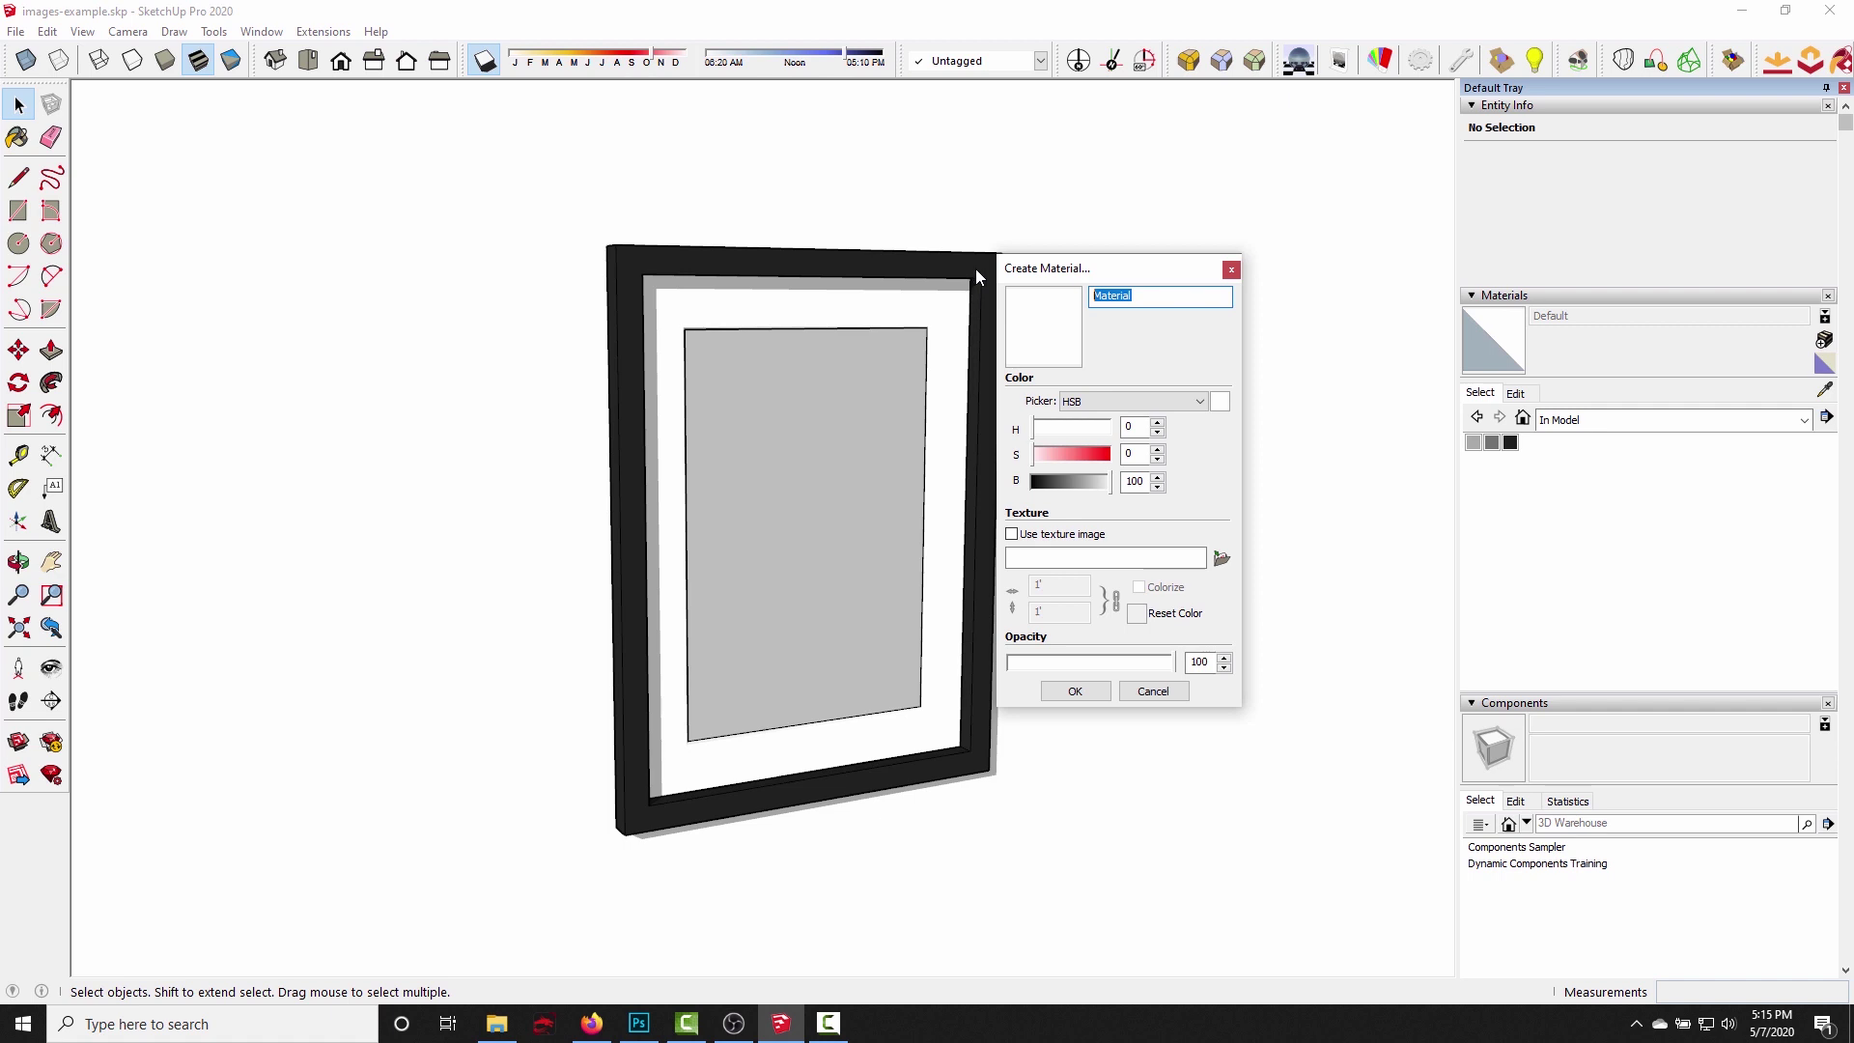
type("Image Example")
left_click(1012, 535)
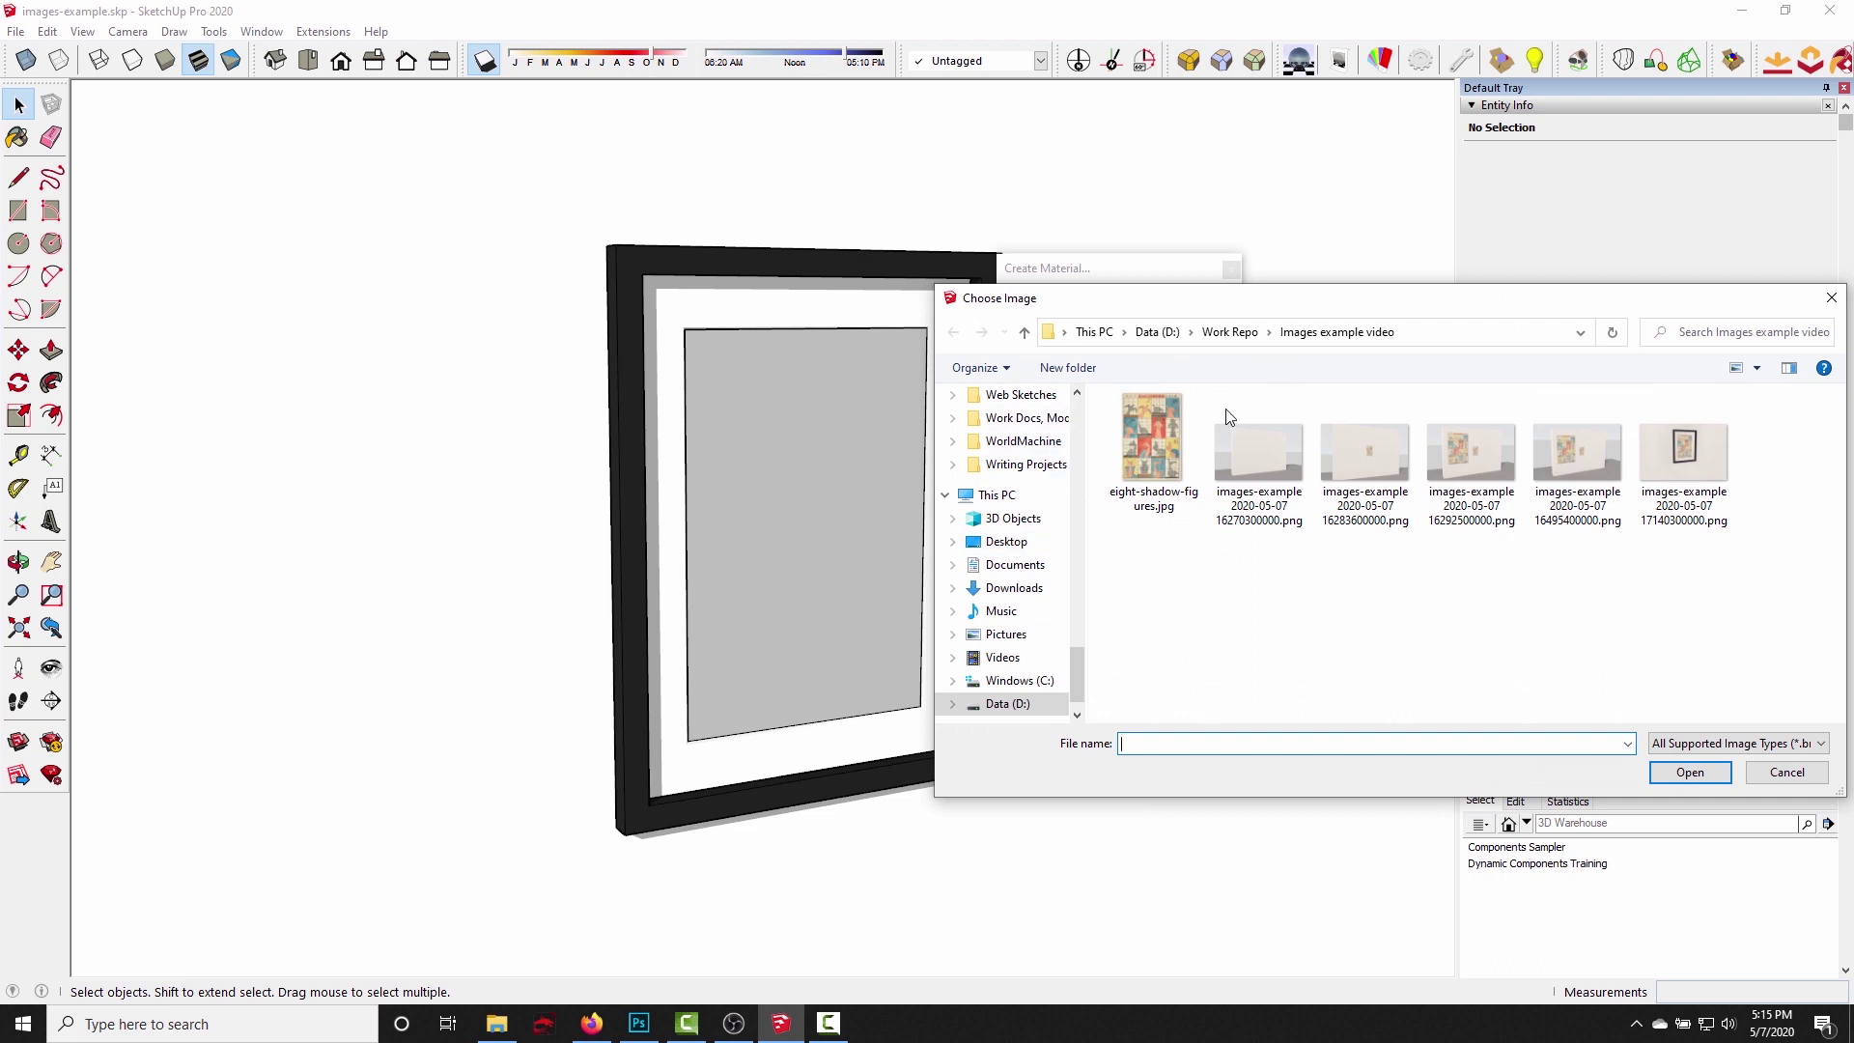
left_click(1169, 460)
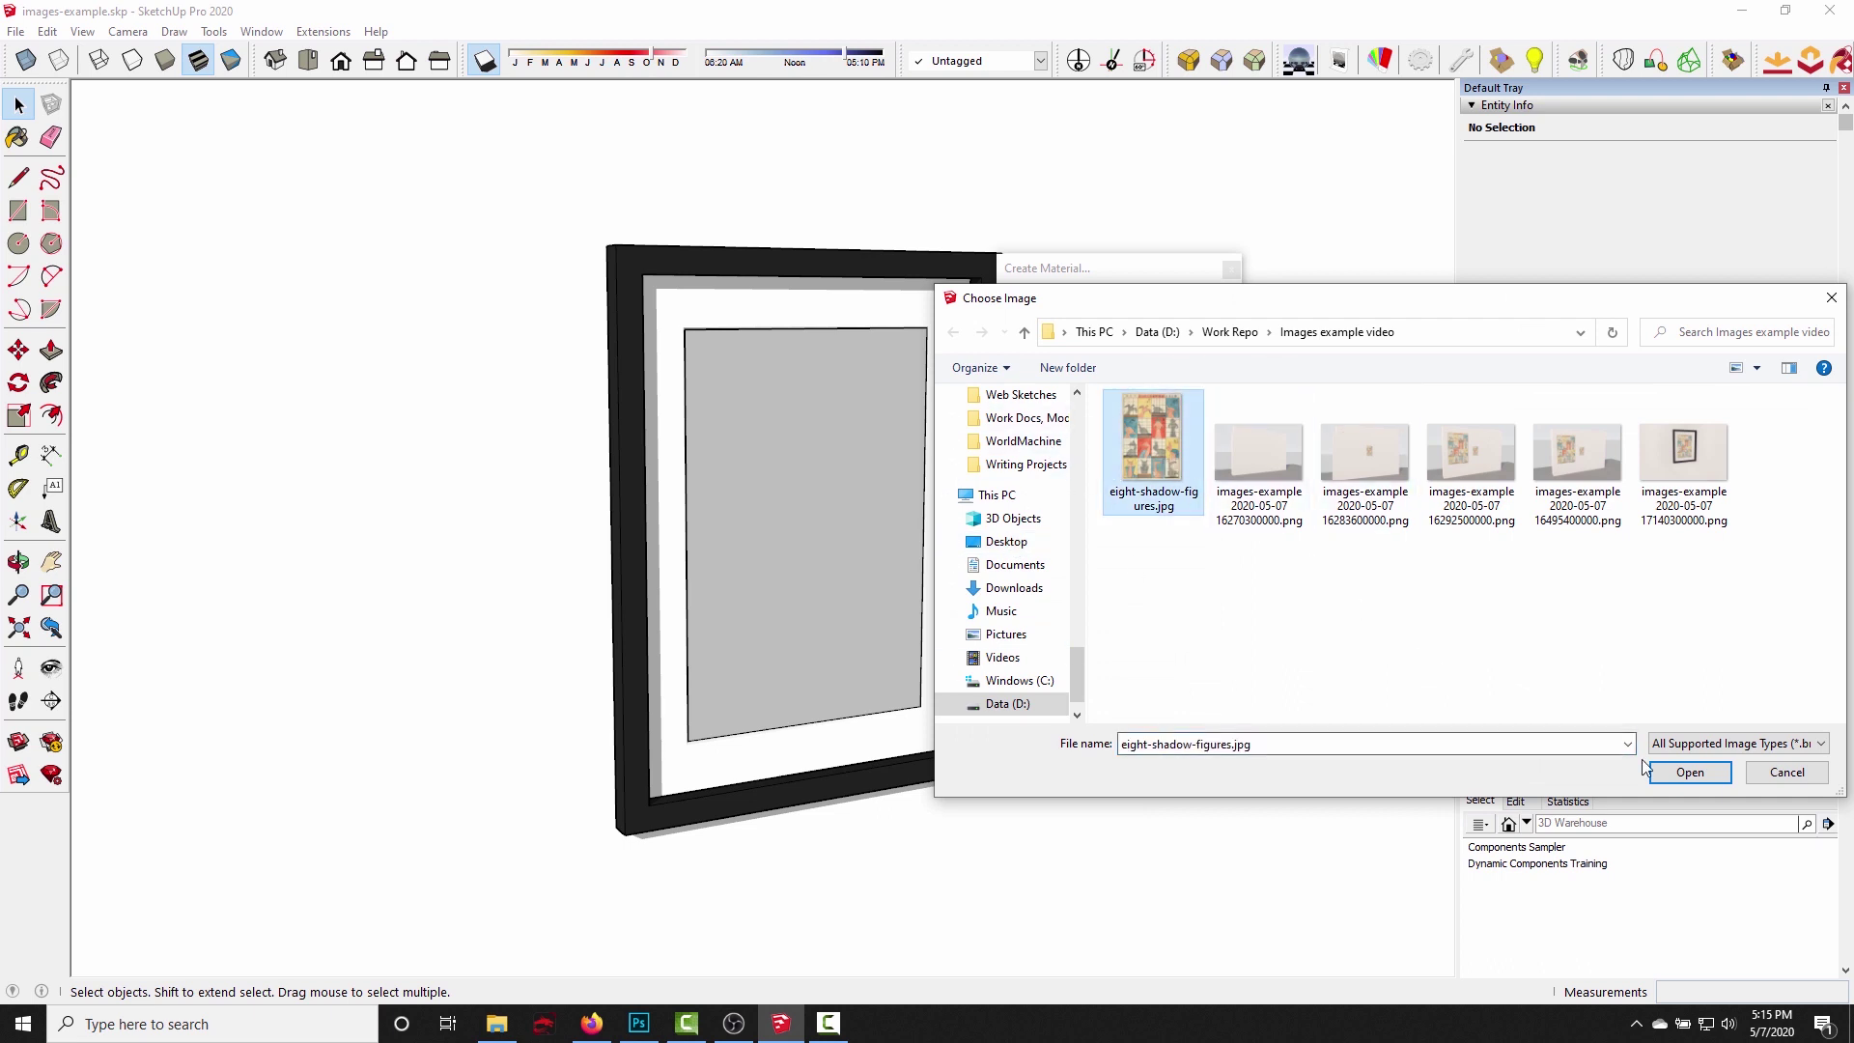
left_click(1689, 773)
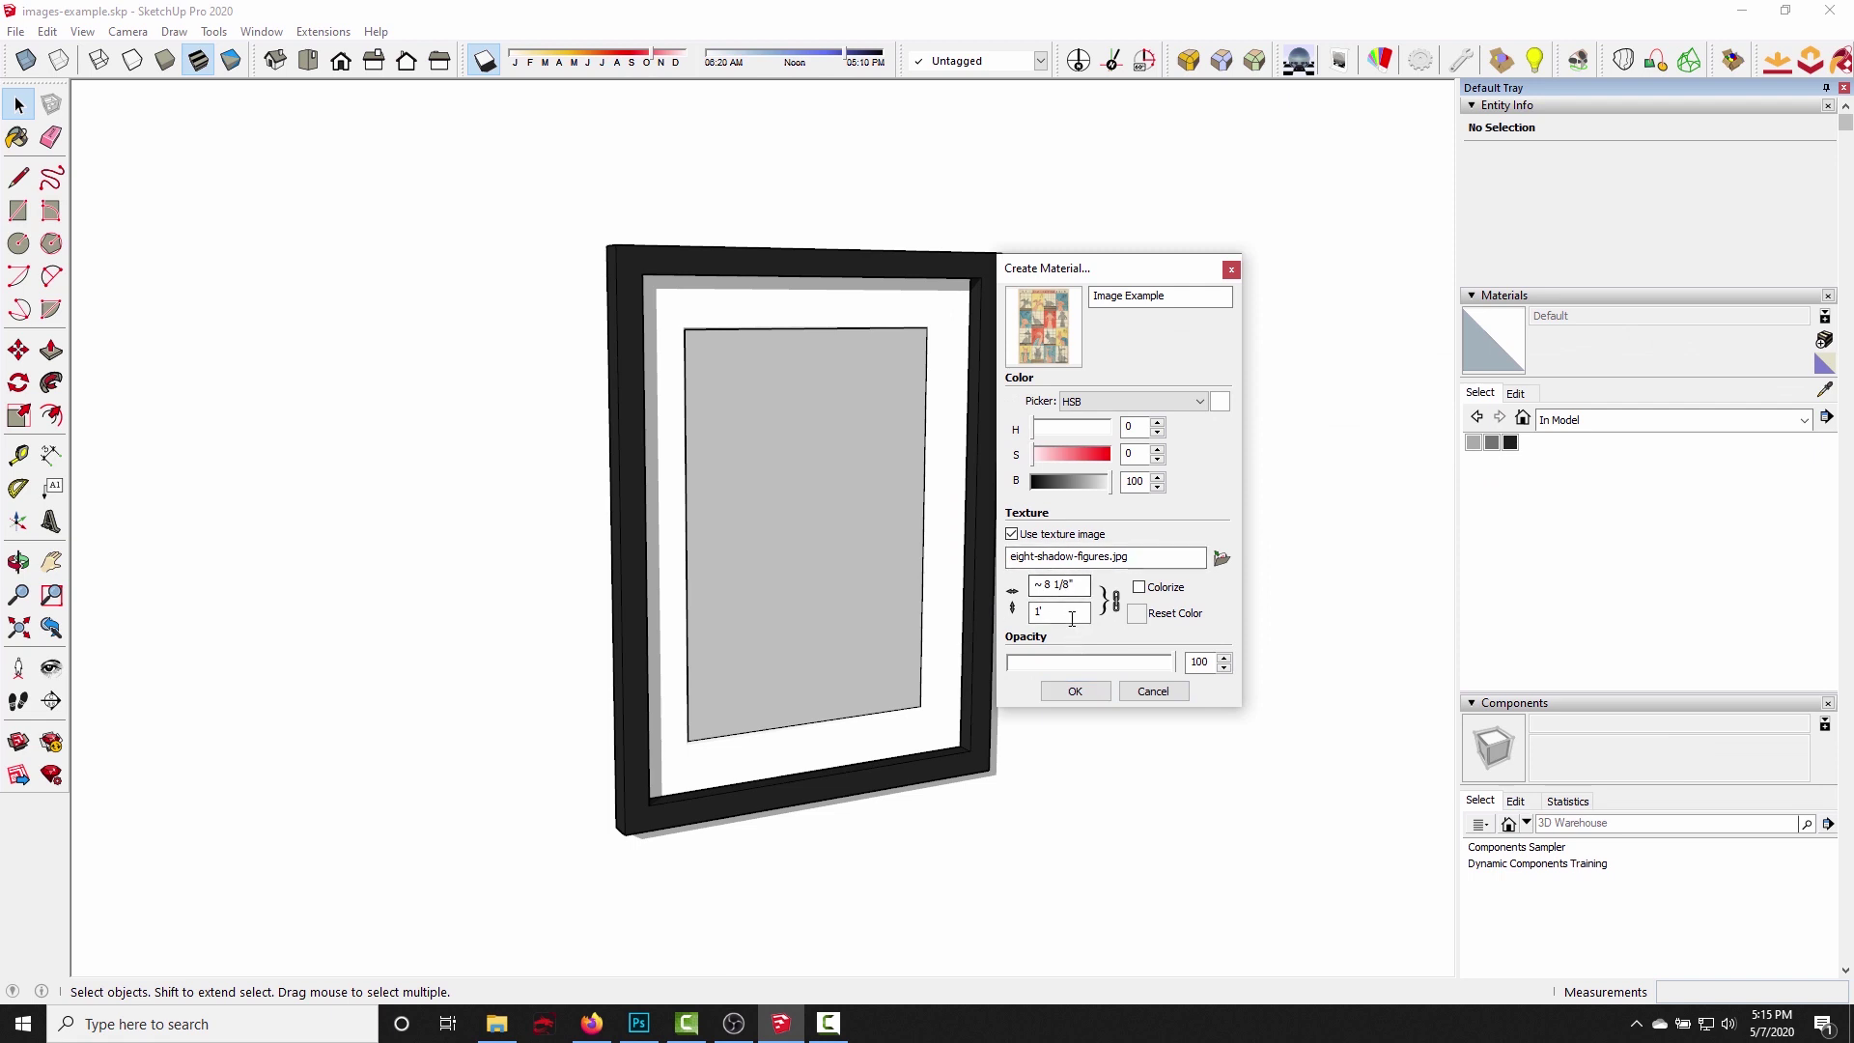
left_click_drag(1072, 619, 1018, 611)
type("16\"")
left_click(1075, 691)
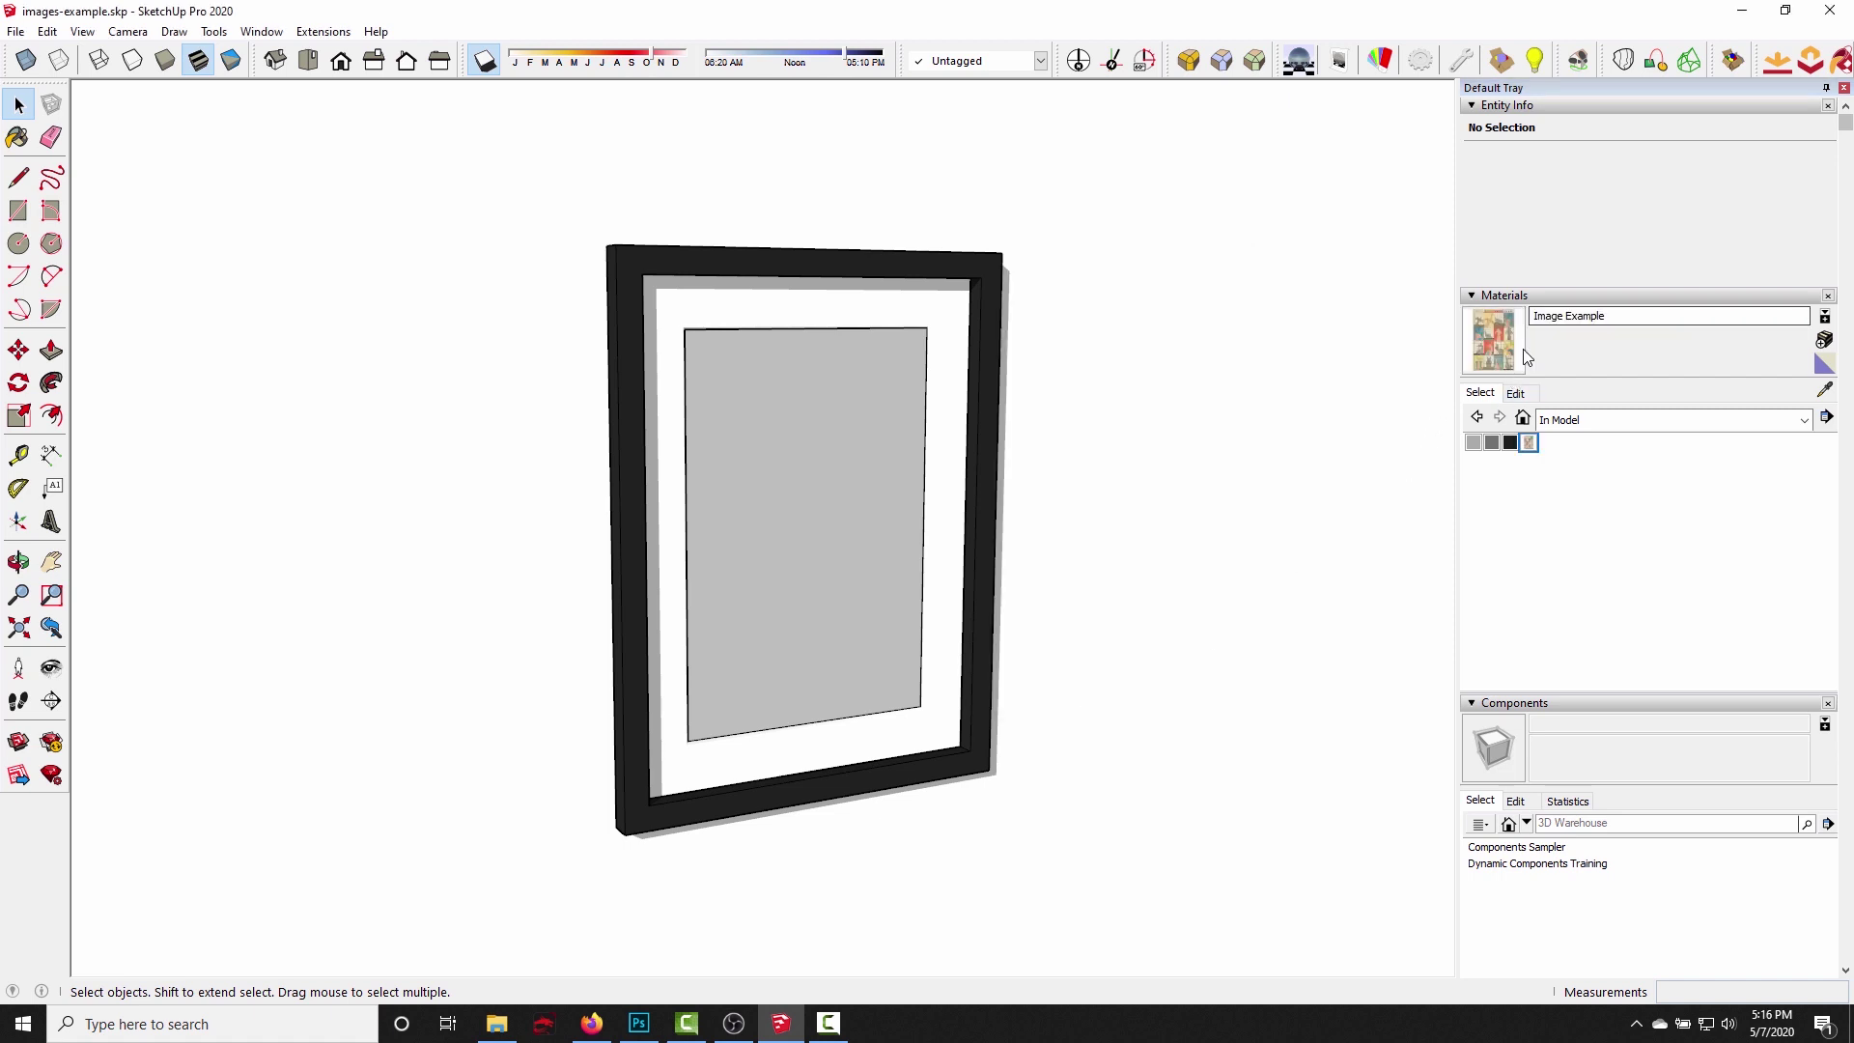
Try painting Image Example on the frame, then undo the stray paint on the mat.
left_click(17, 137)
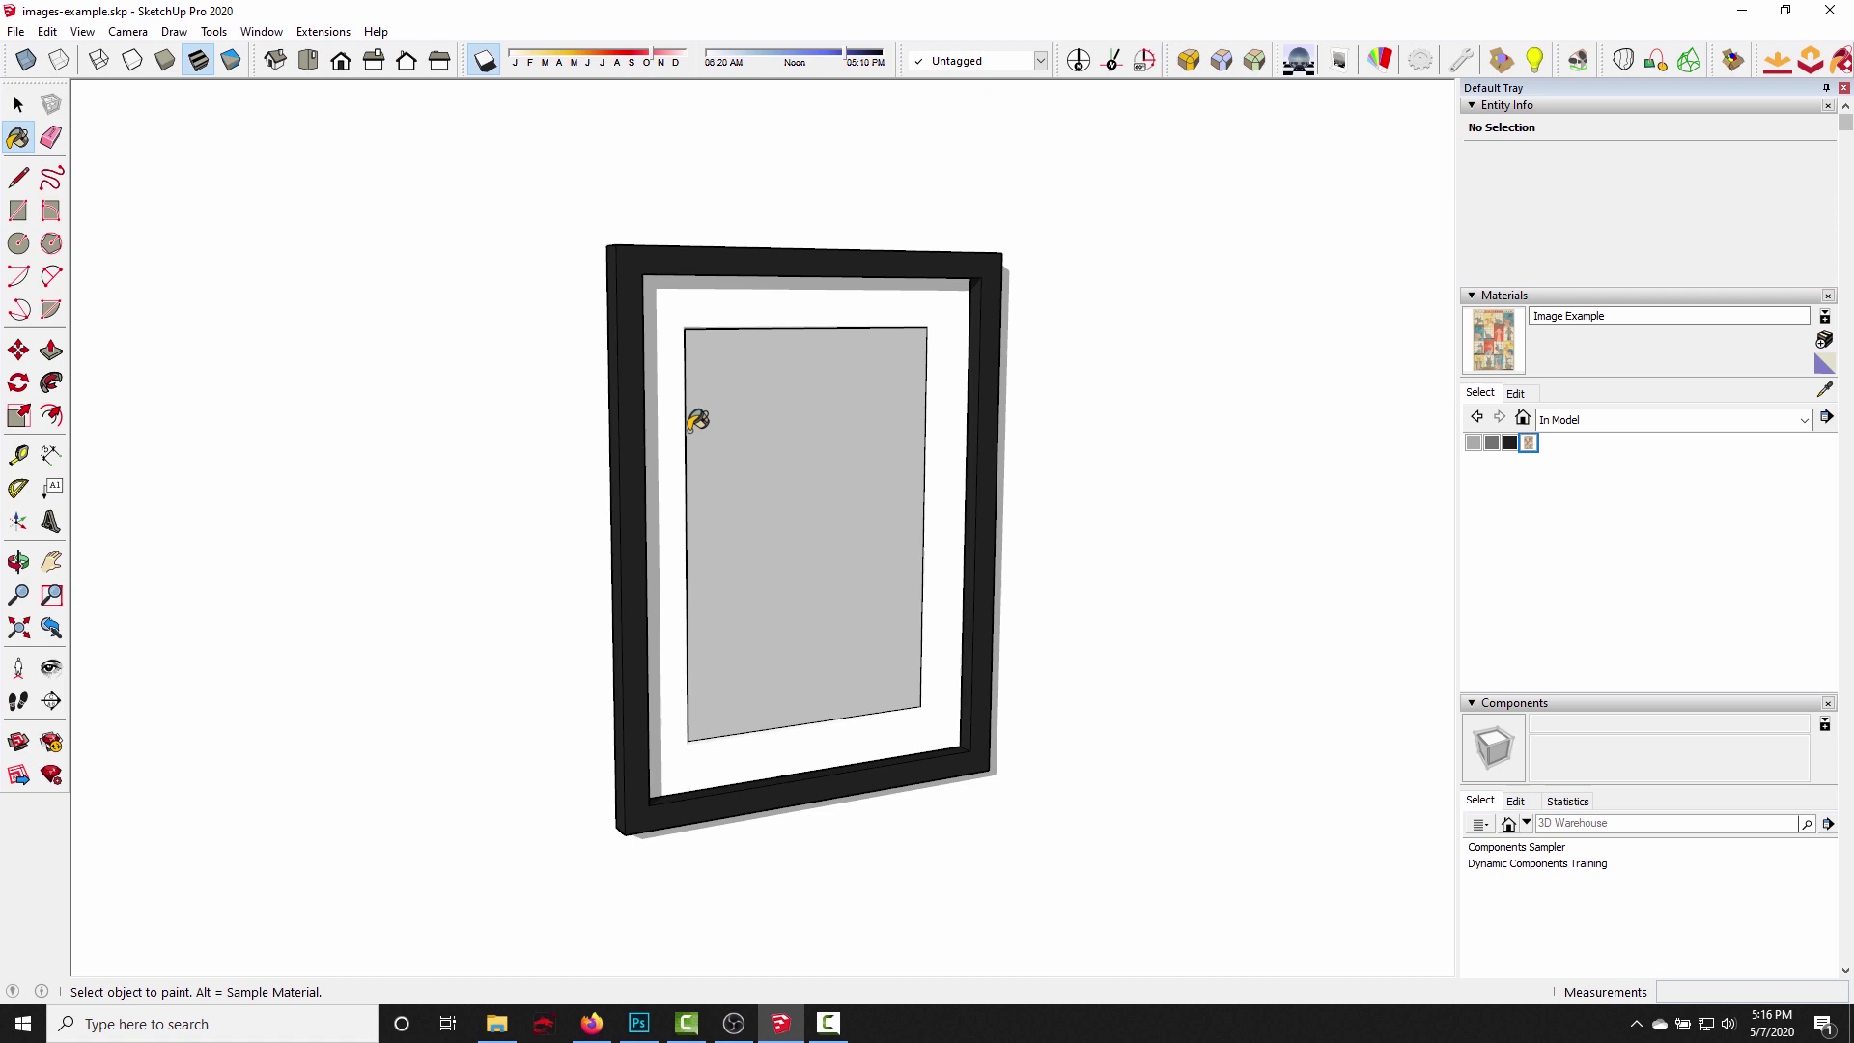
left_click(794, 467)
key("ctrl+z")
key("space")
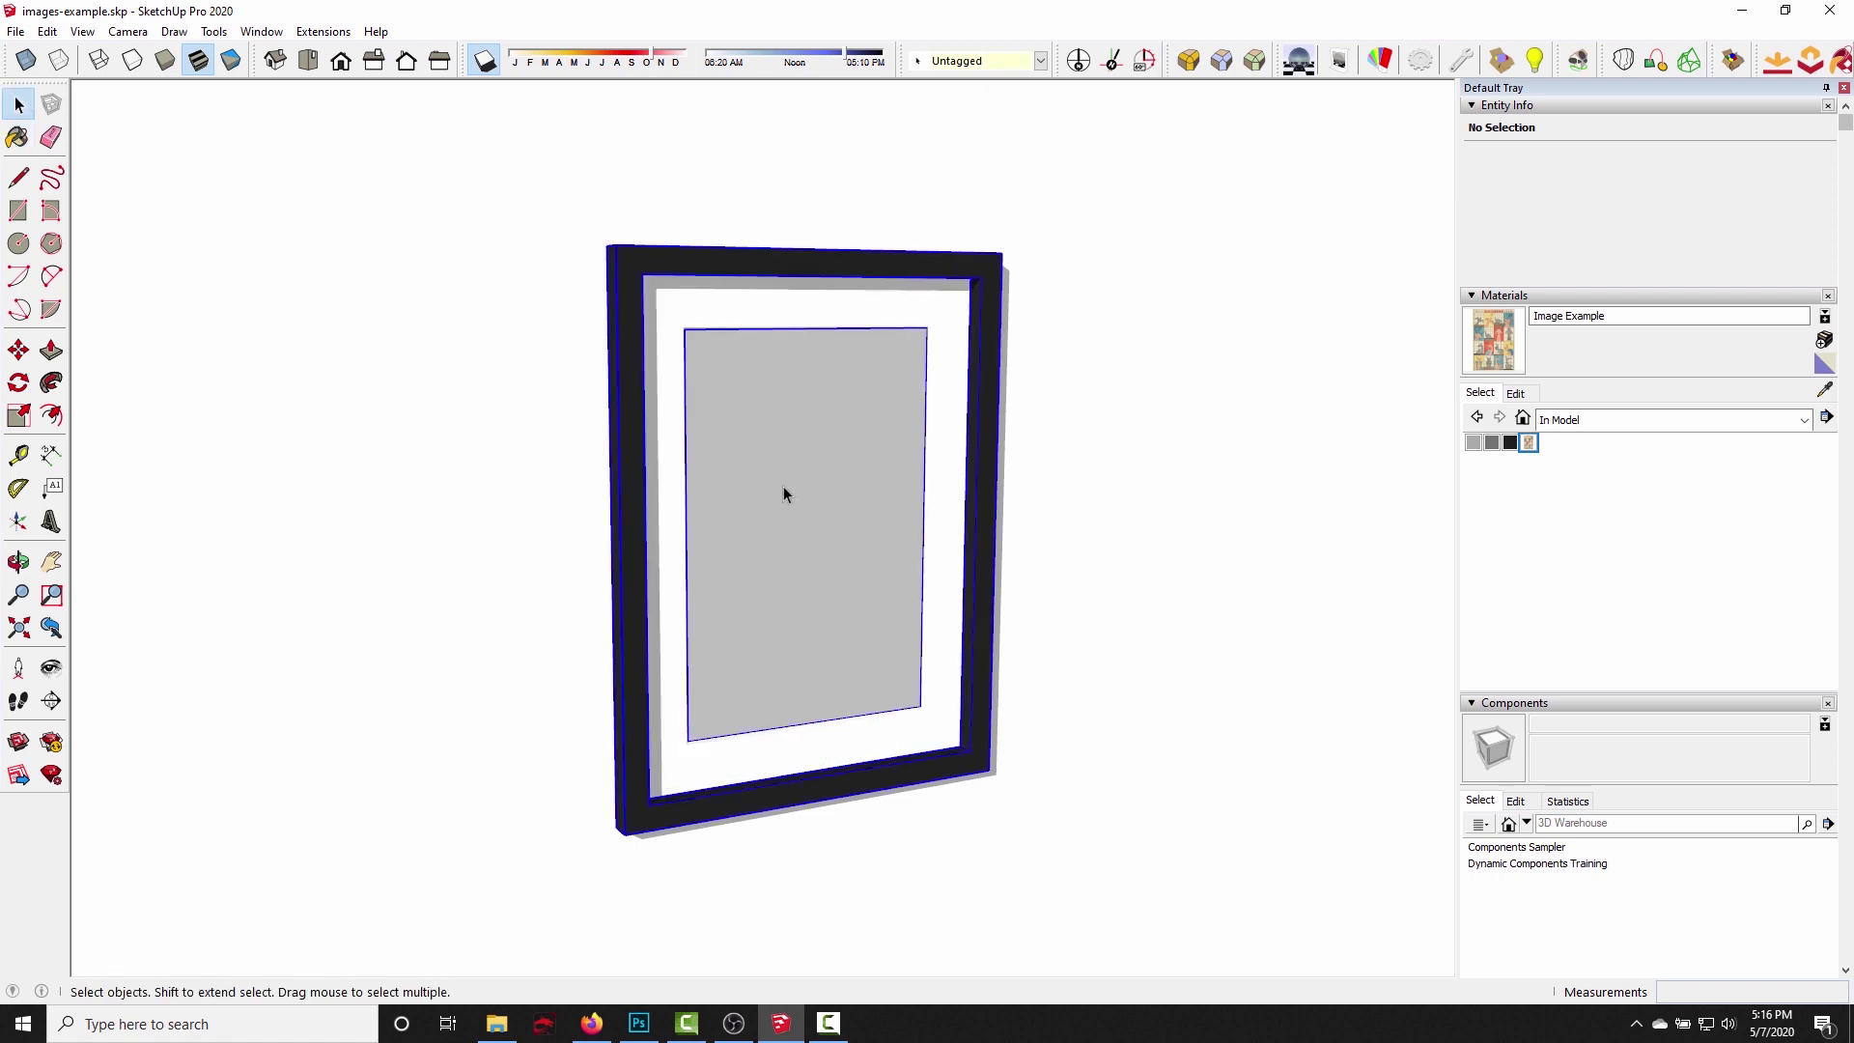
Enter the frame group and paint its inner face with the Image Example texture.
double_click(784, 485)
double_click(784, 485)
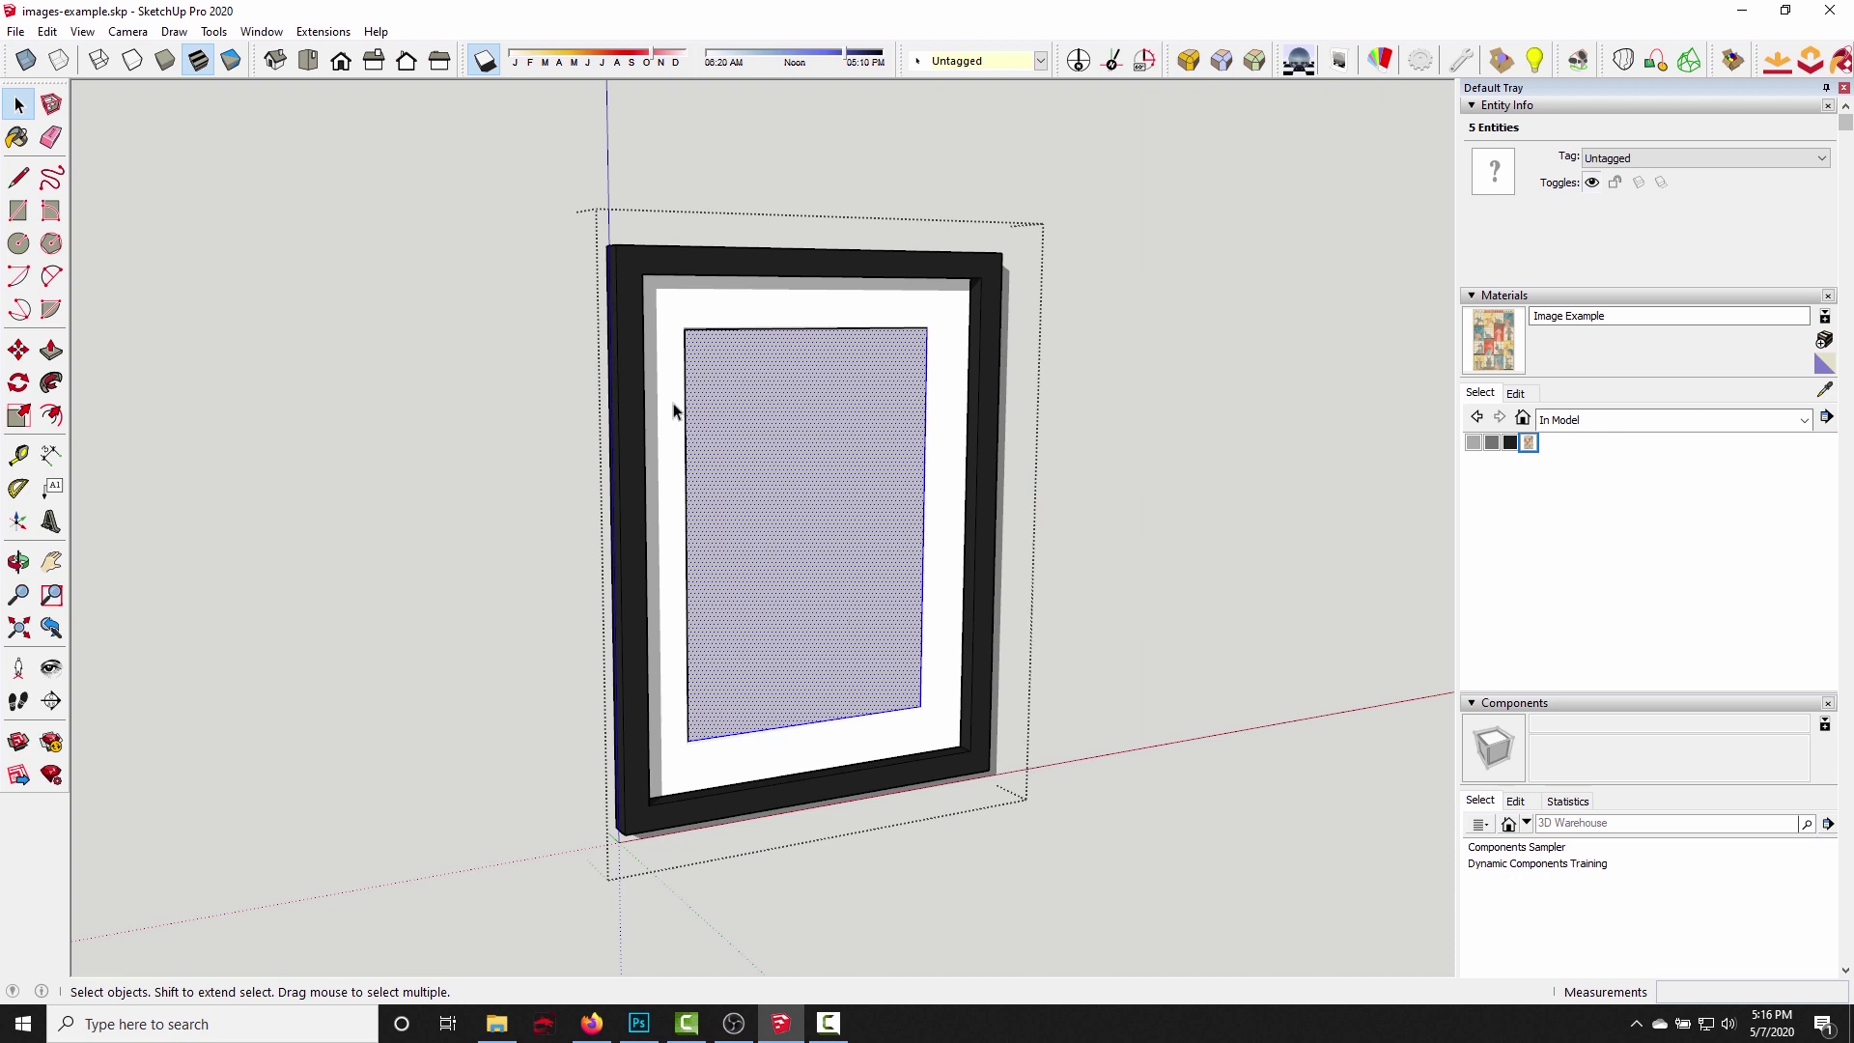
left_click(17, 137)
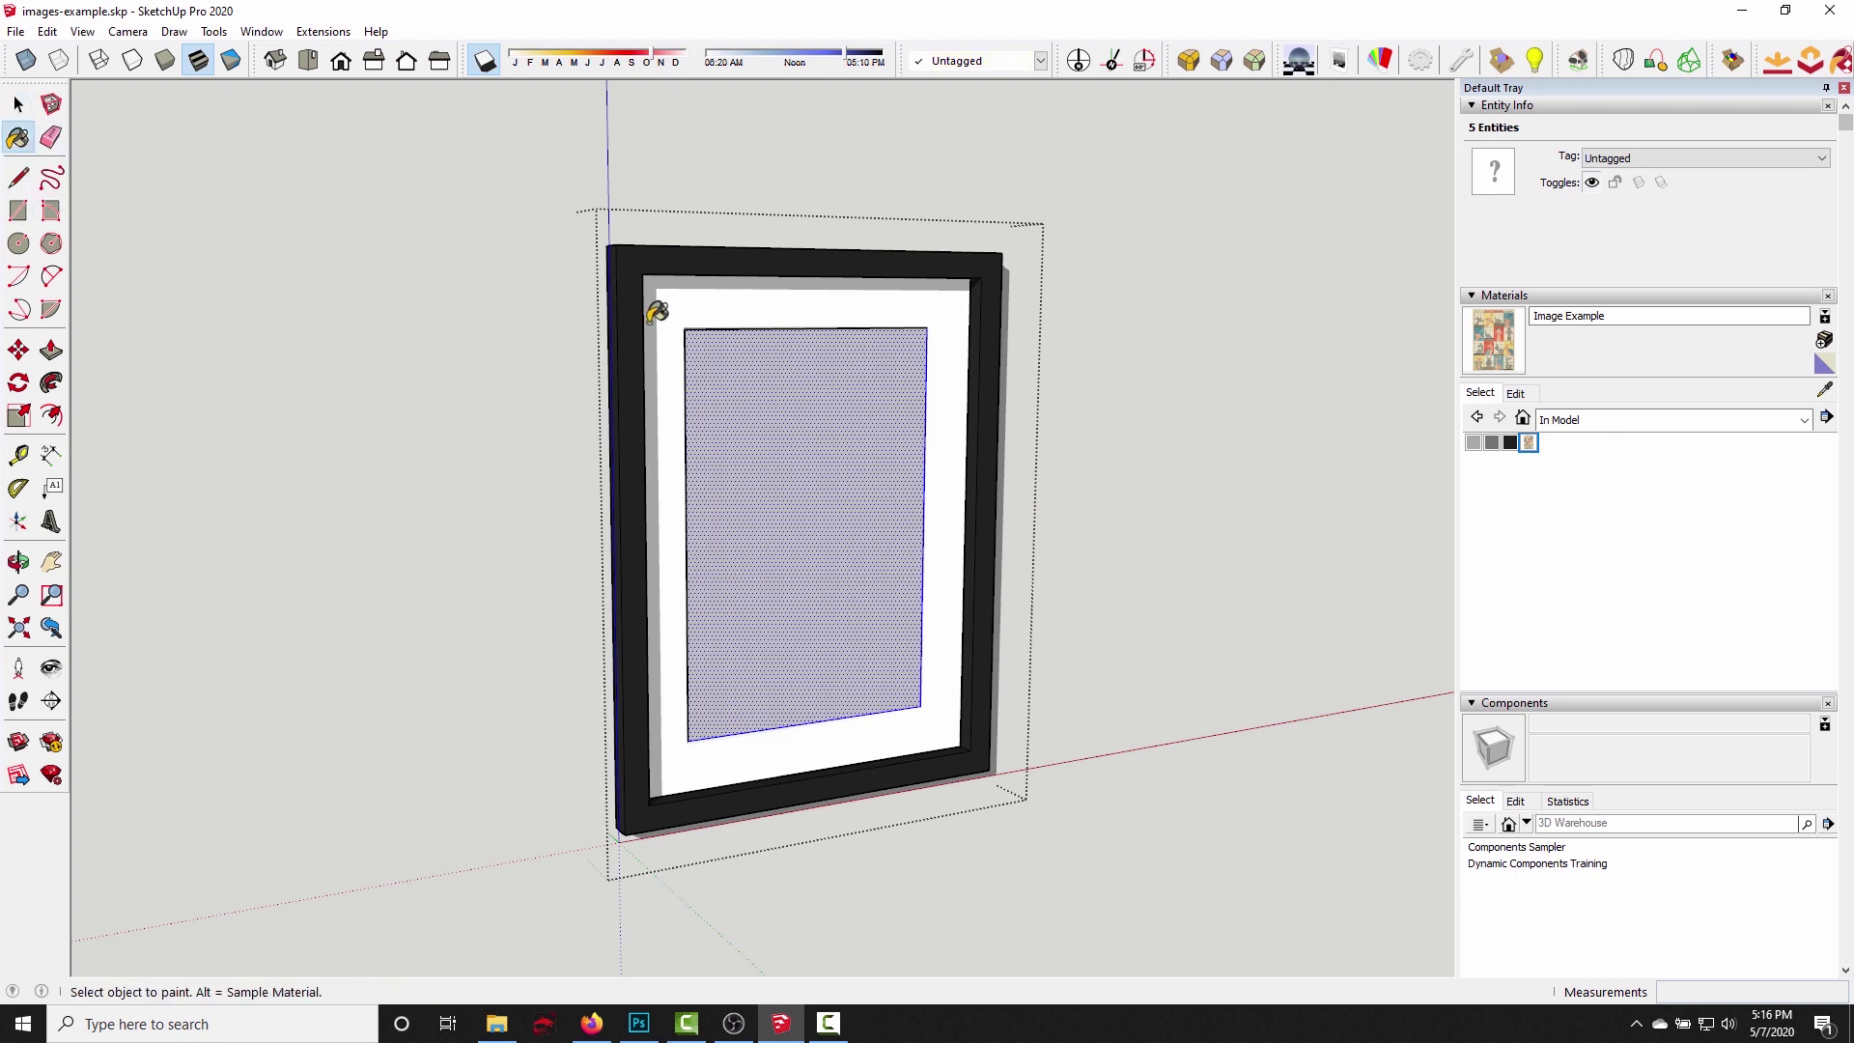
left_click(857, 498)
key("space")
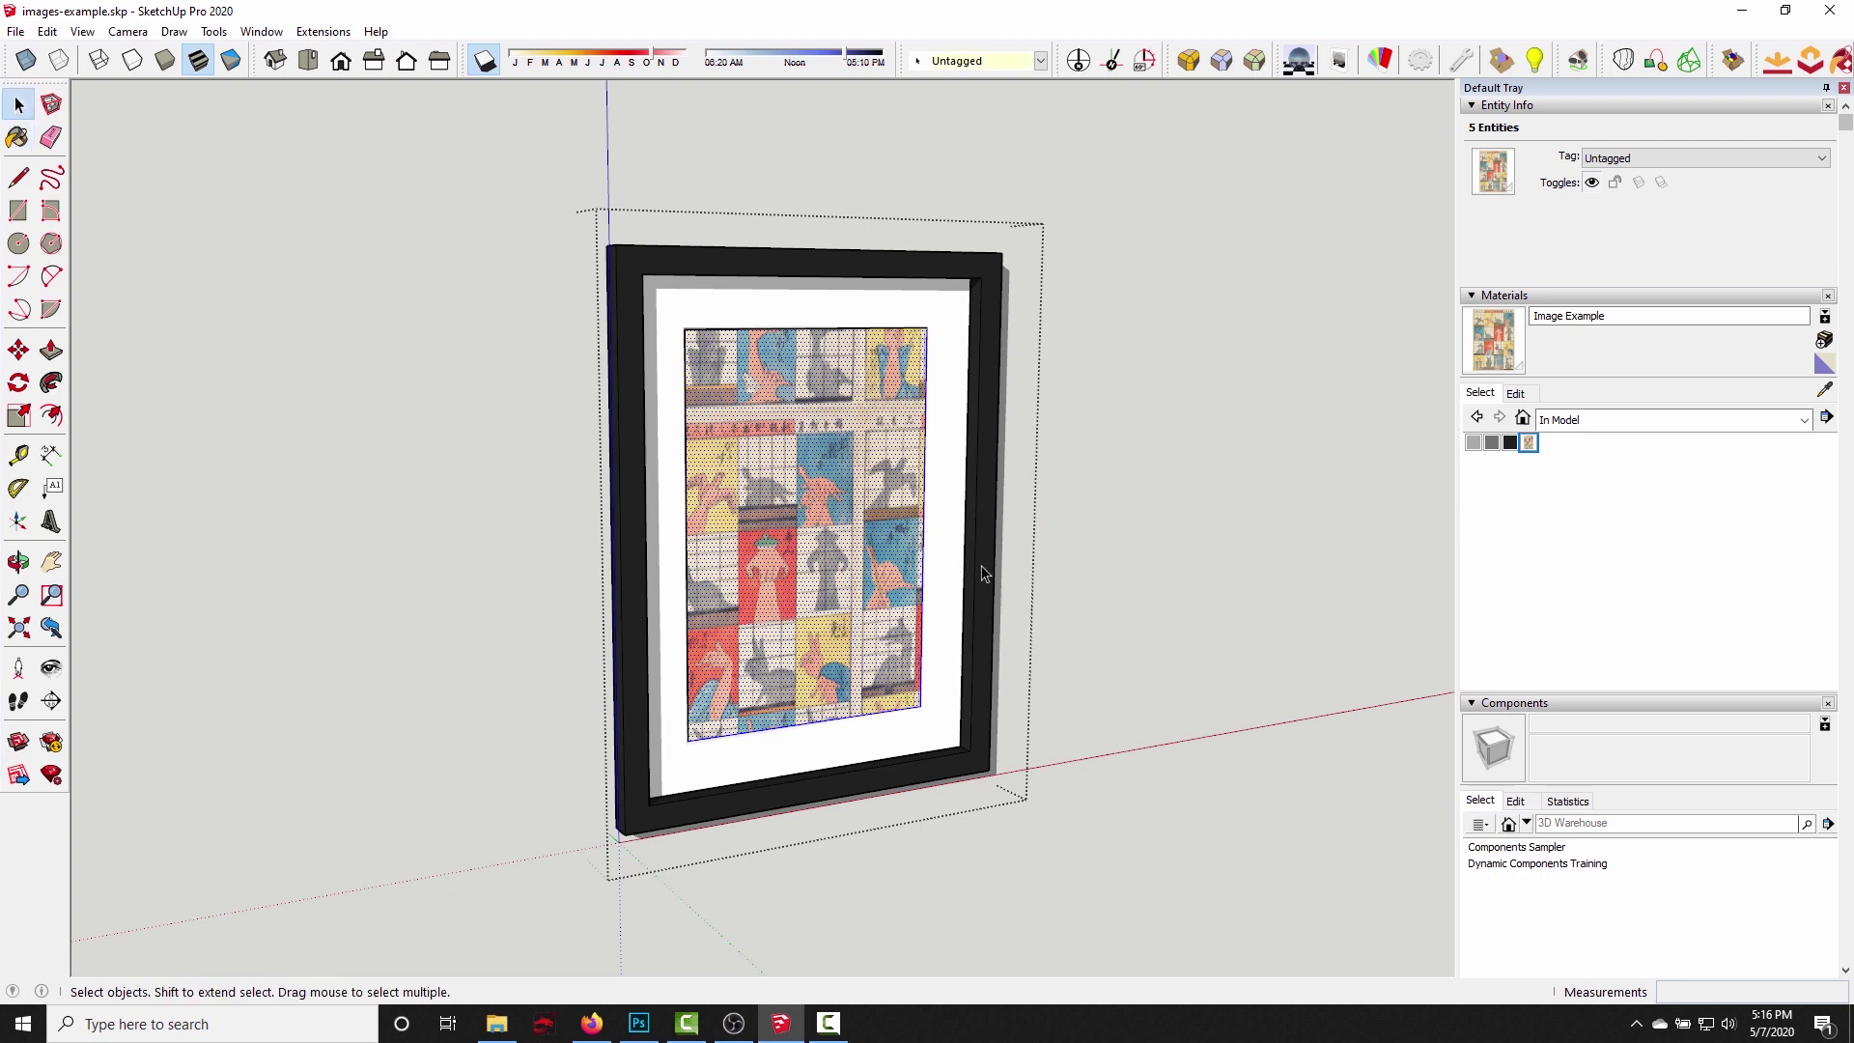
Orbit to a frontal view and bring up the textured face's context menu.
mouse_move(943, 538)
middle_mouse_down()
mouse_move(956, 580)
mouse_move(832, 578)
middle_mouse_up()
right_click(832, 578)
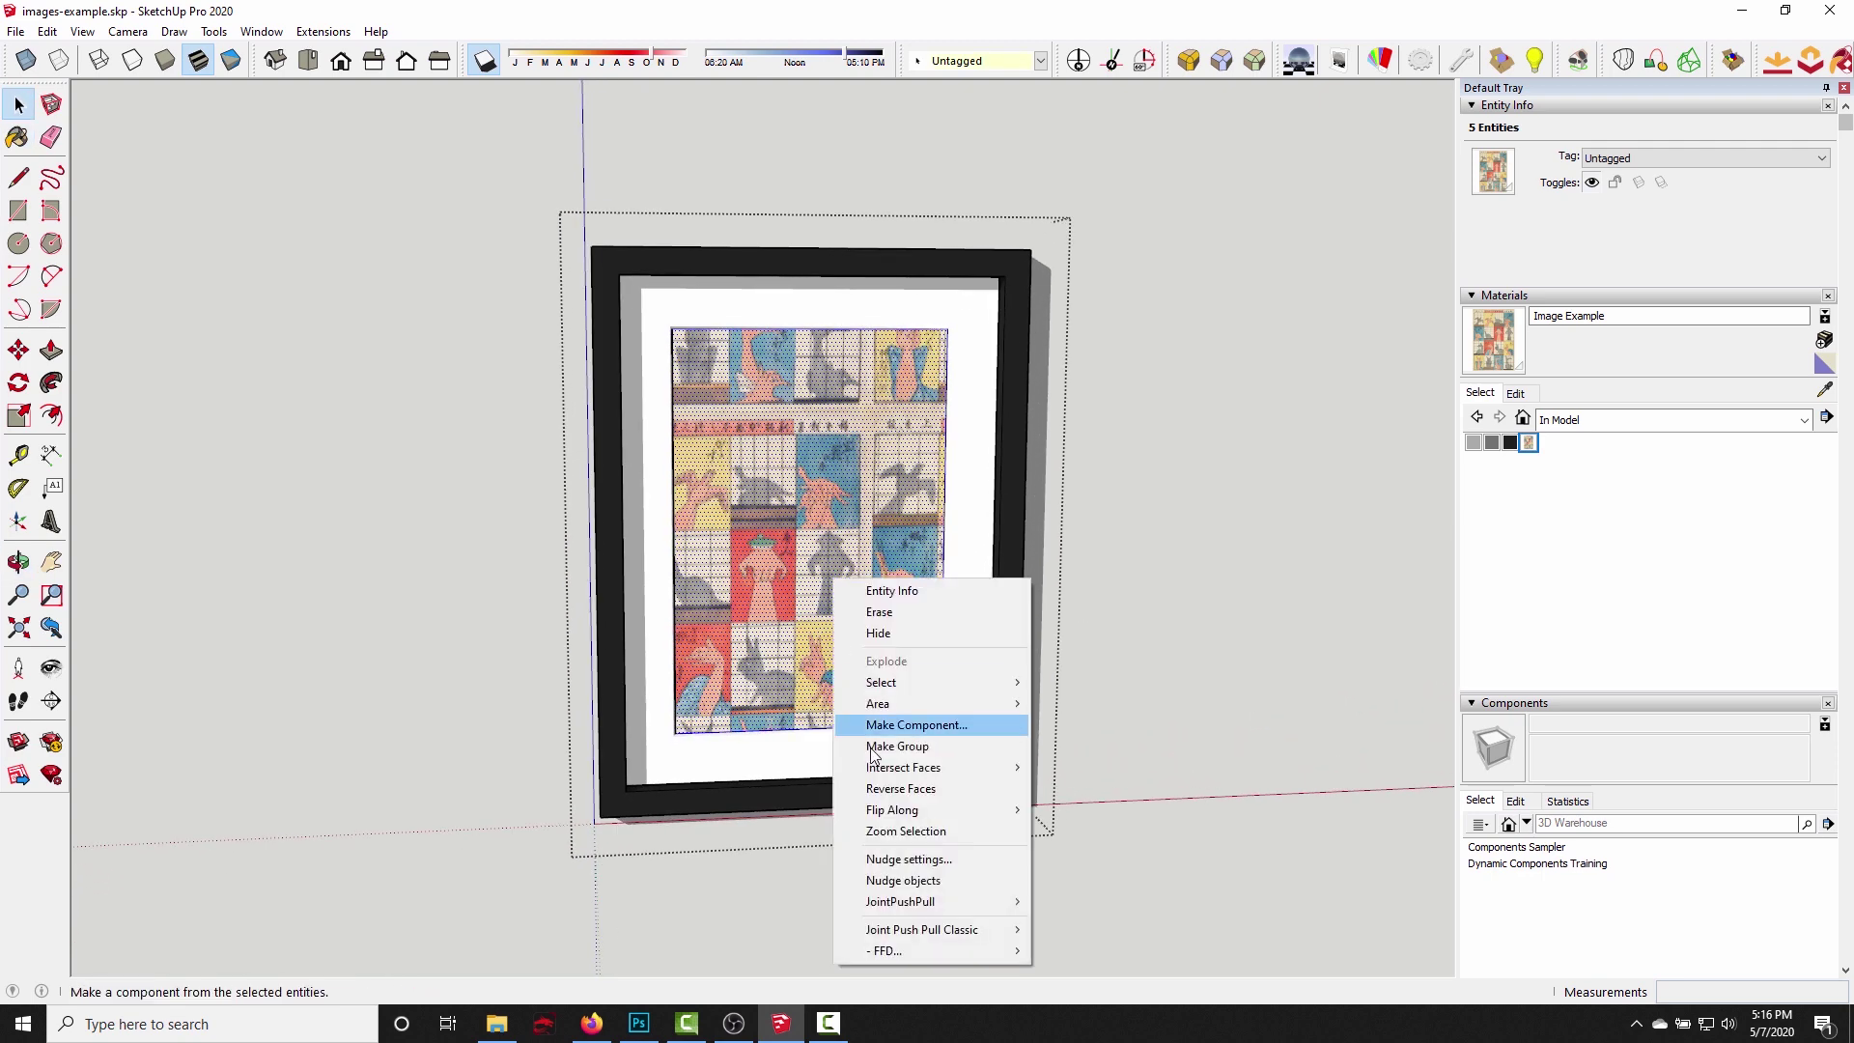
right_click(780, 500)
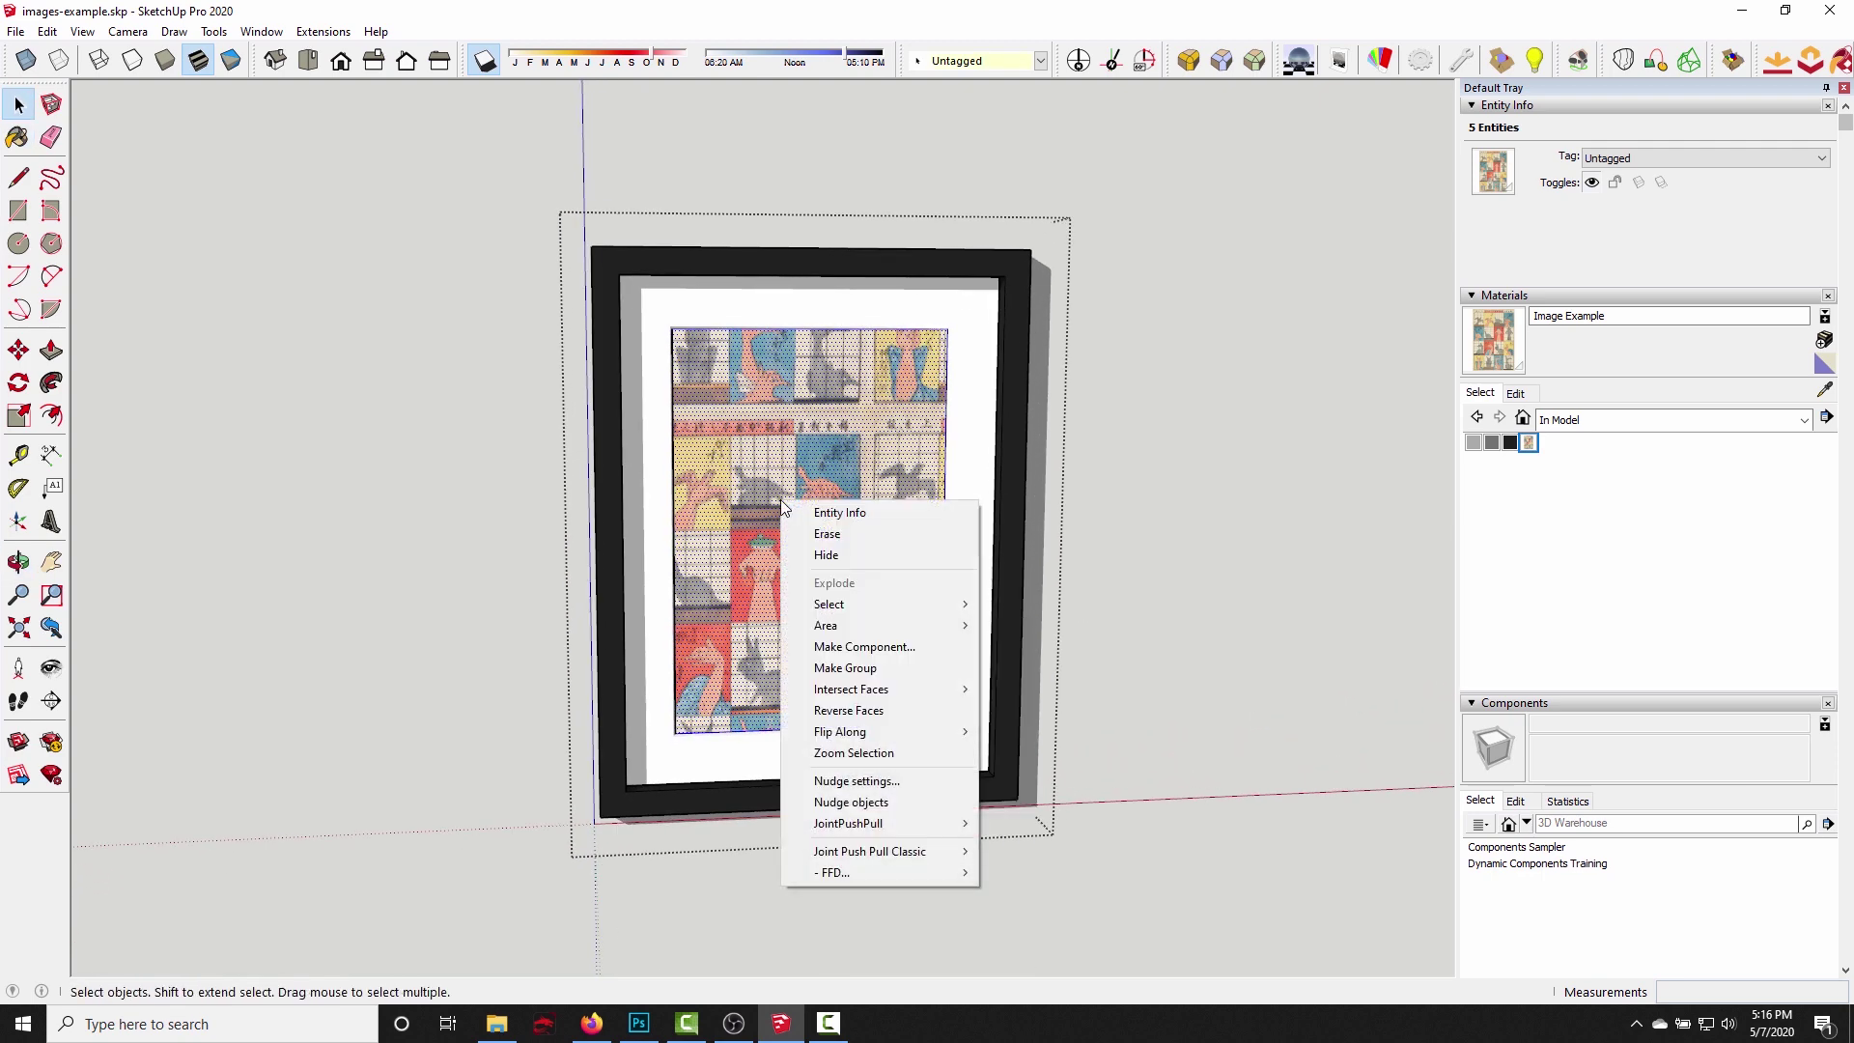
right_click(857, 705)
Reposition the shadow-figures texture so a single full copy fills the frame's inner face.
mouse_move(869, 737)
left_click(1047, 739)
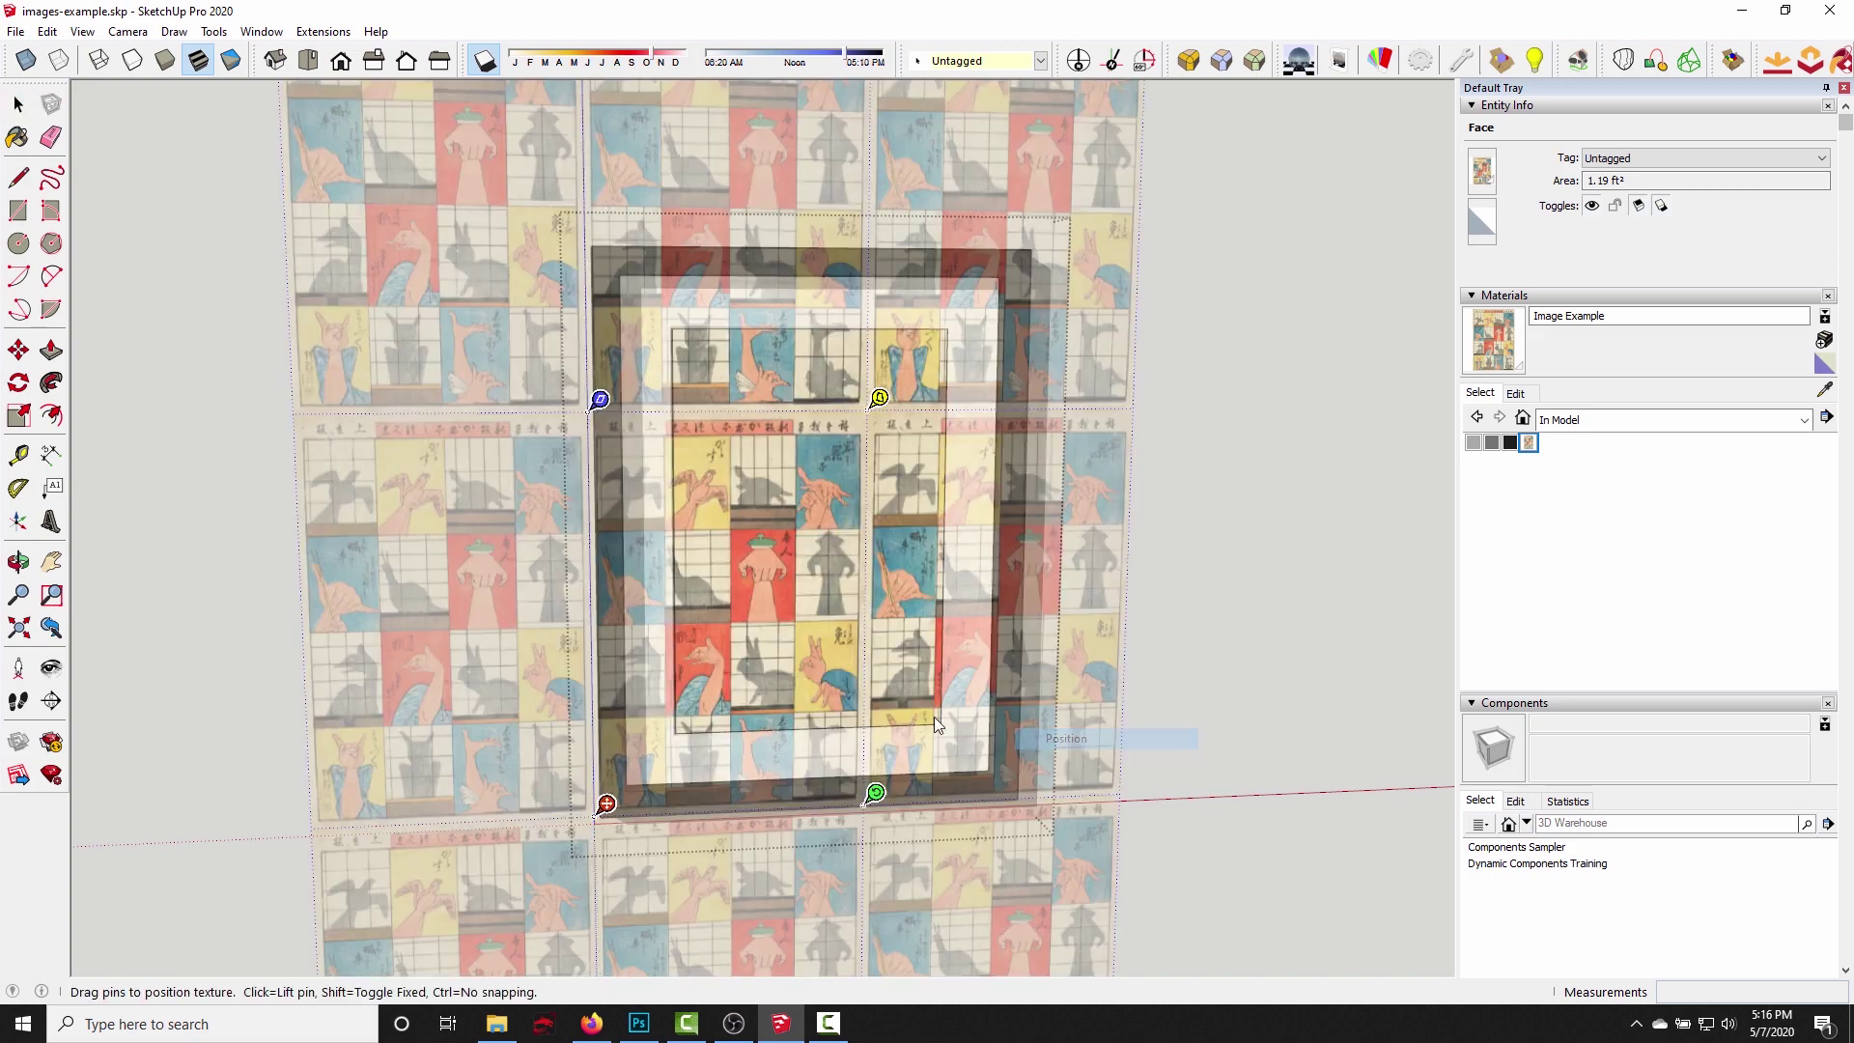
middle_click_drag(935, 716, 826, 601)
scroll(825, 601, "up", 3)
middle_click_drag(852, 703, 745, 709)
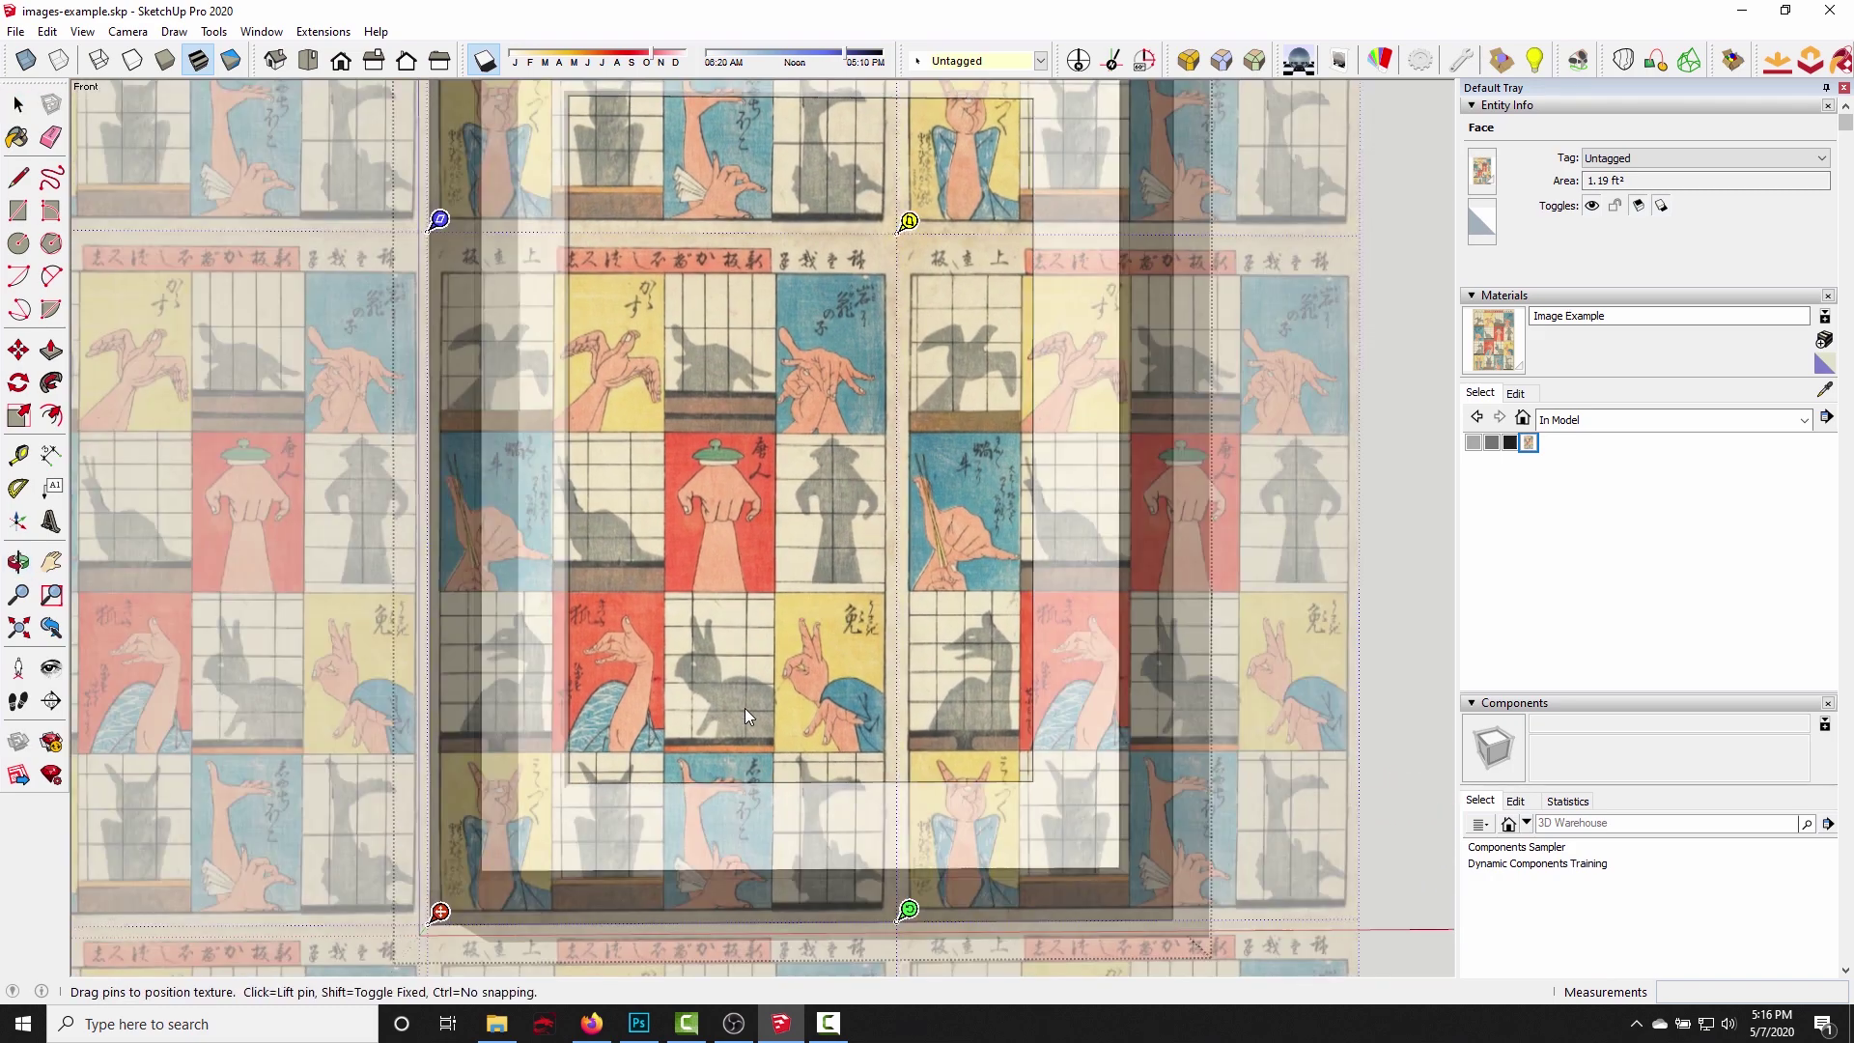
left_click_drag(742, 668, 848, 584)
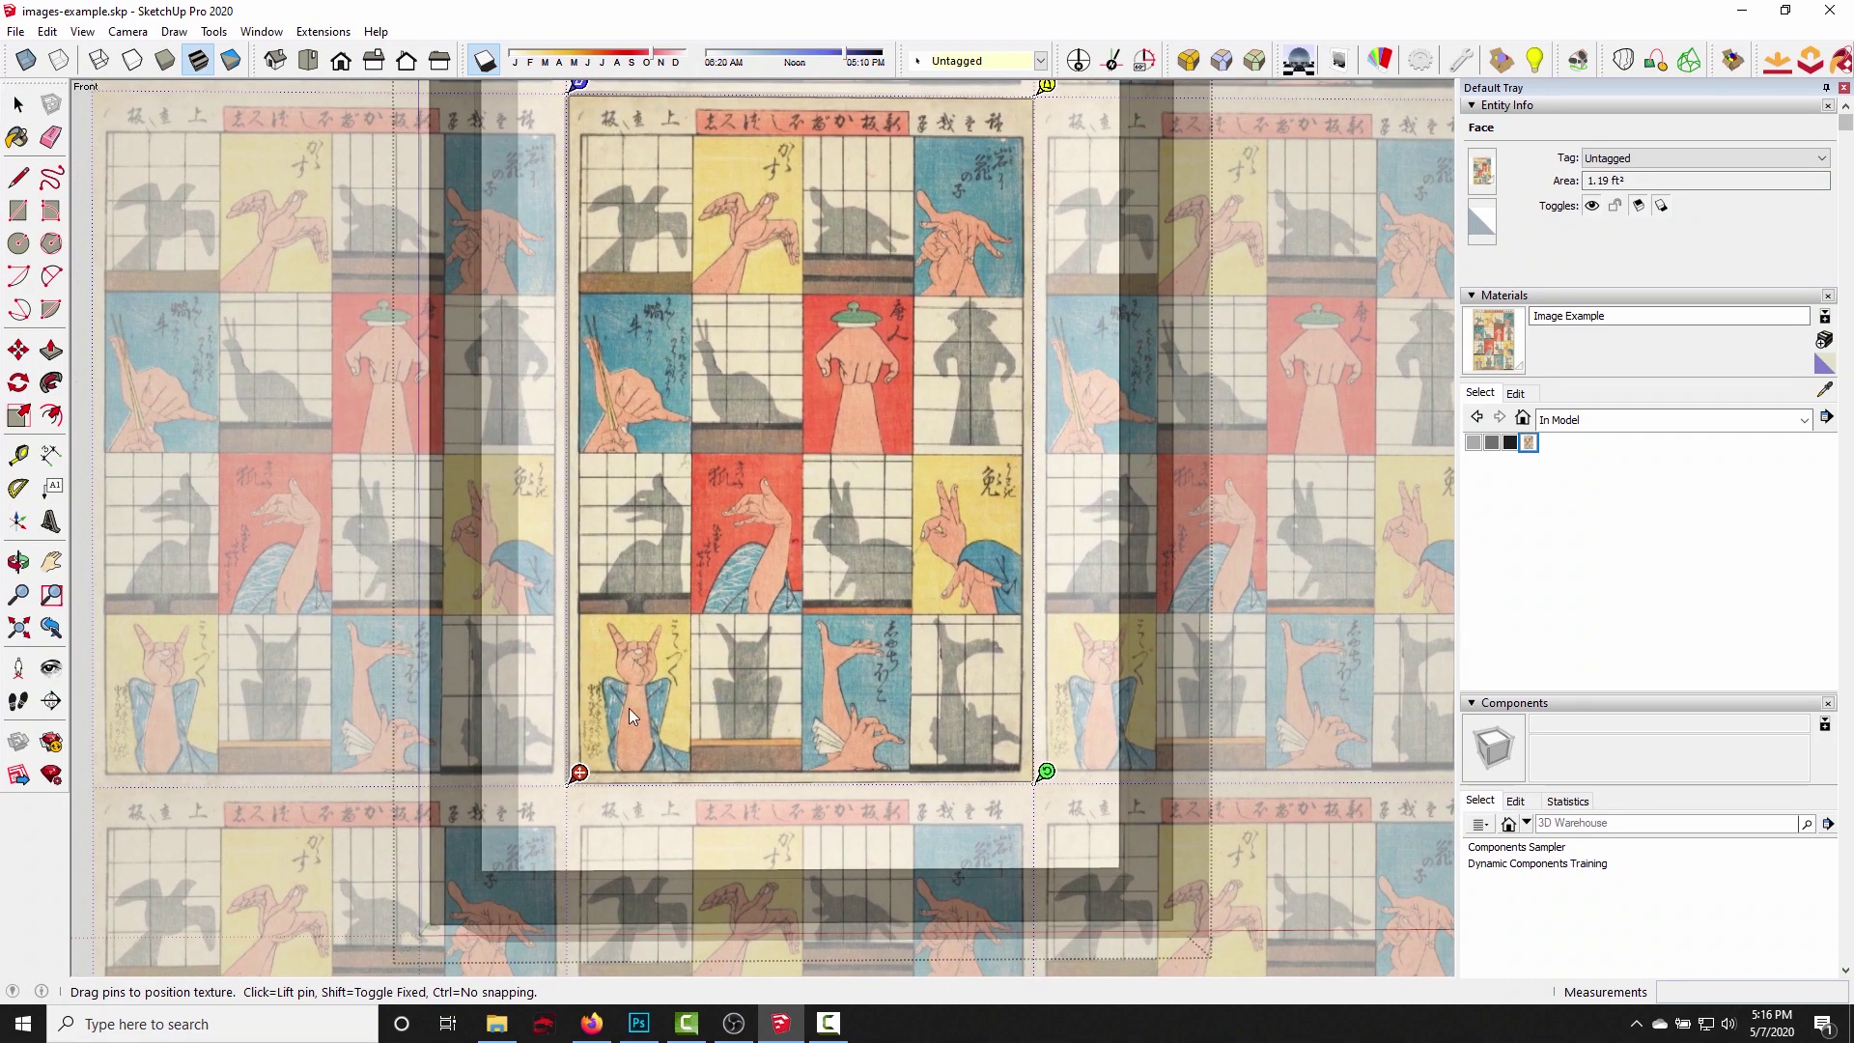
scroll(854, 287, "down", 3)
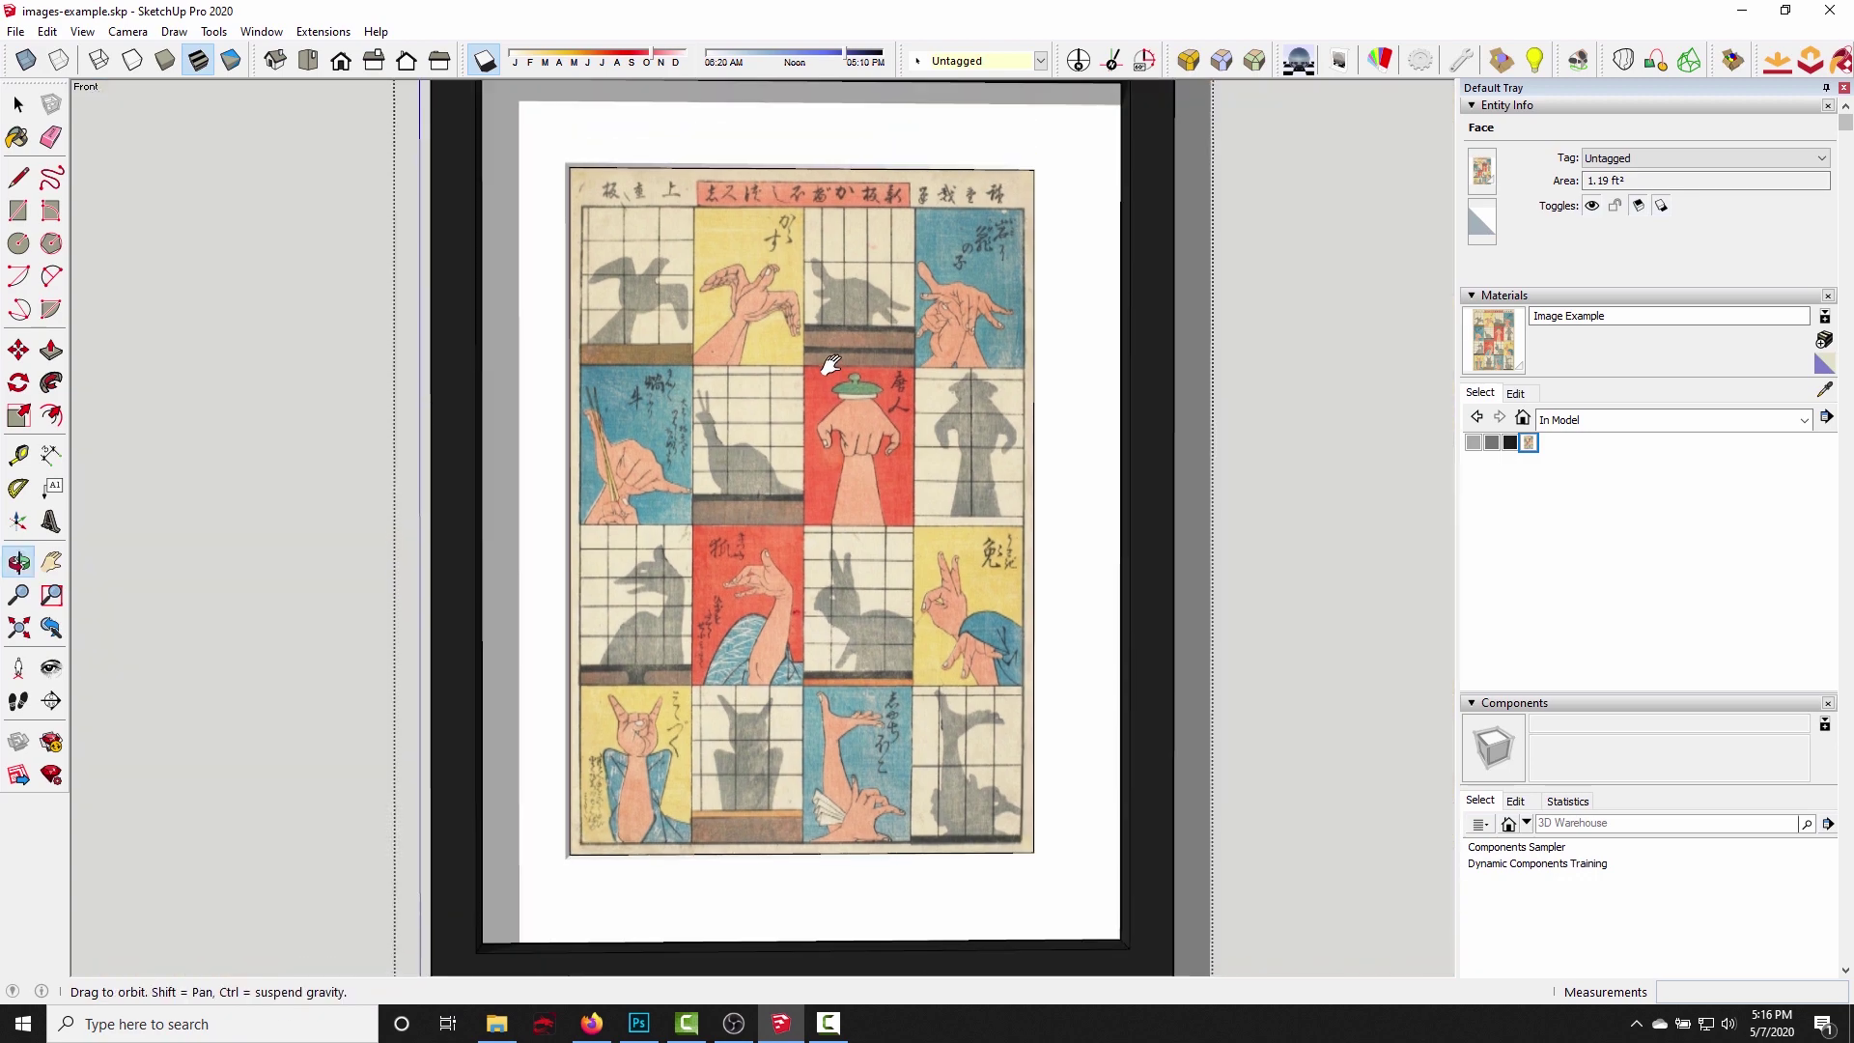
key("shift")
left_click(1351, 493)
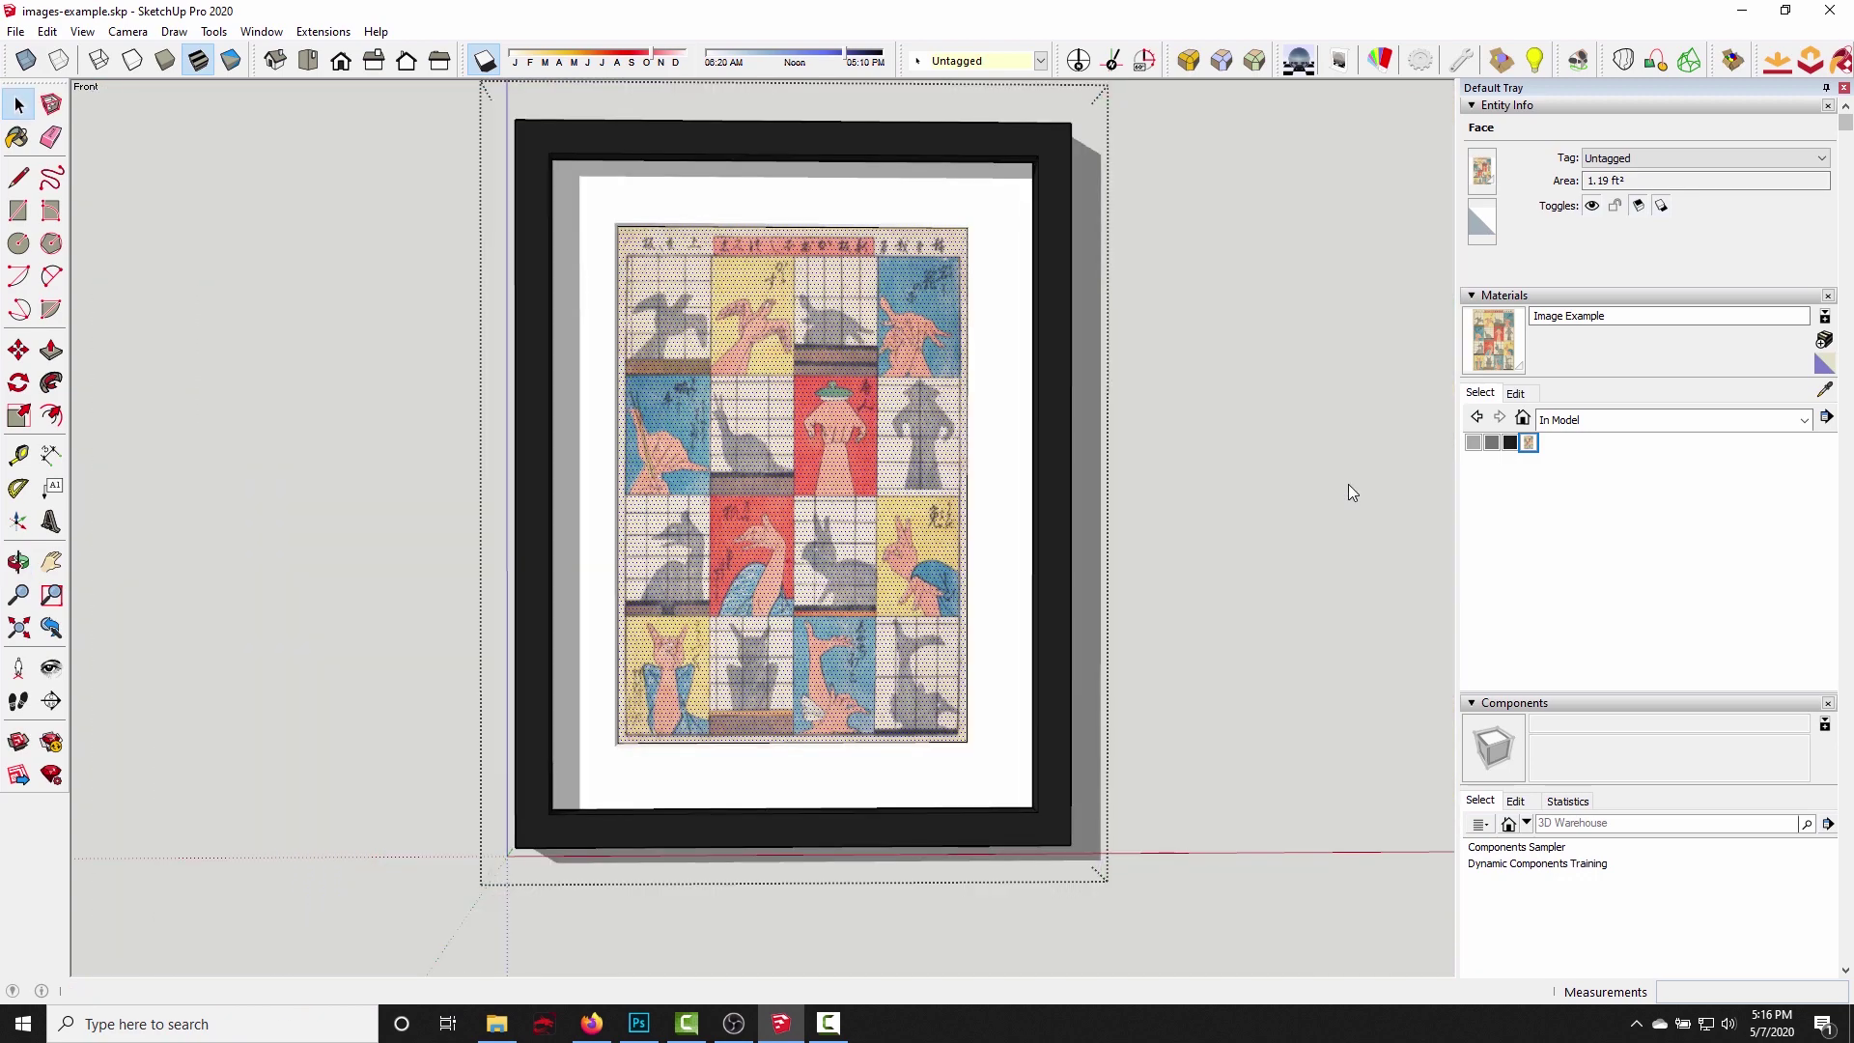
scroll(877, 463, "down", 4)
middle_click_drag(800, 551, 1006, 106)
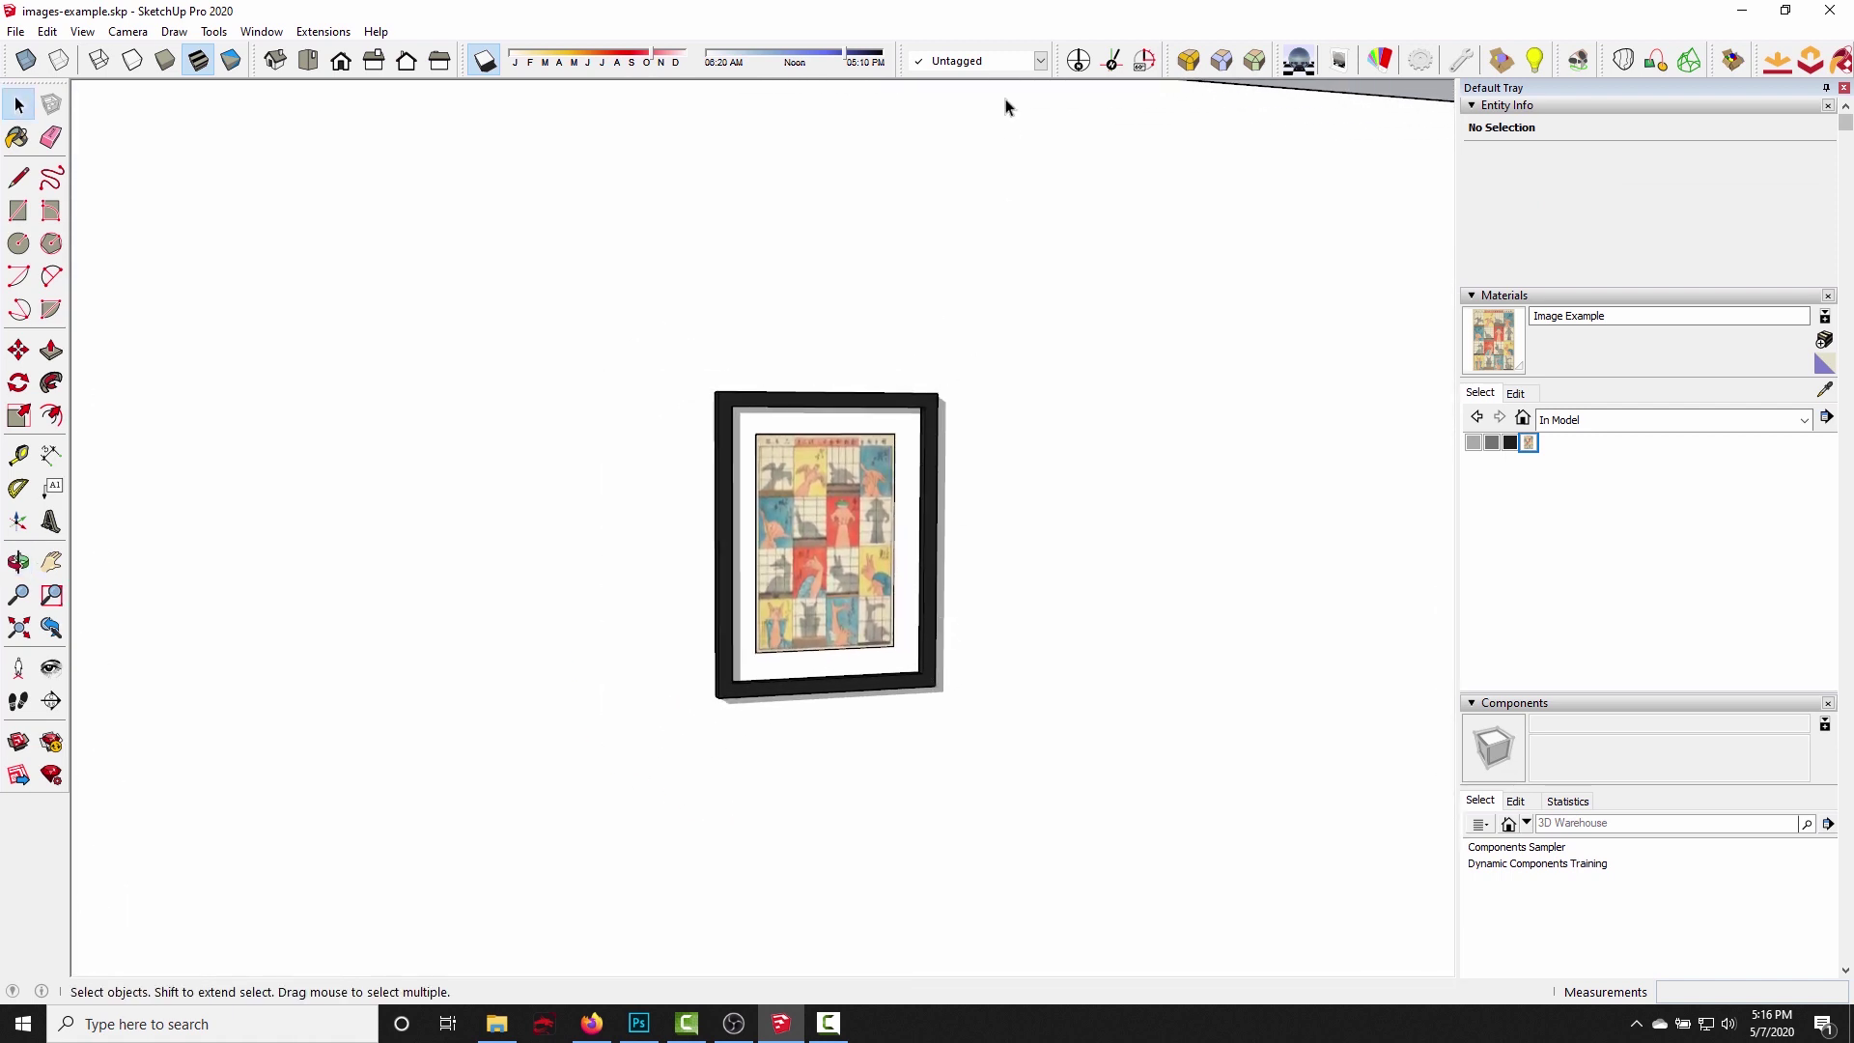
Render the framed picture with Podium, then view and close the 00:00:04.2 finished render.
left_click(1299, 60)
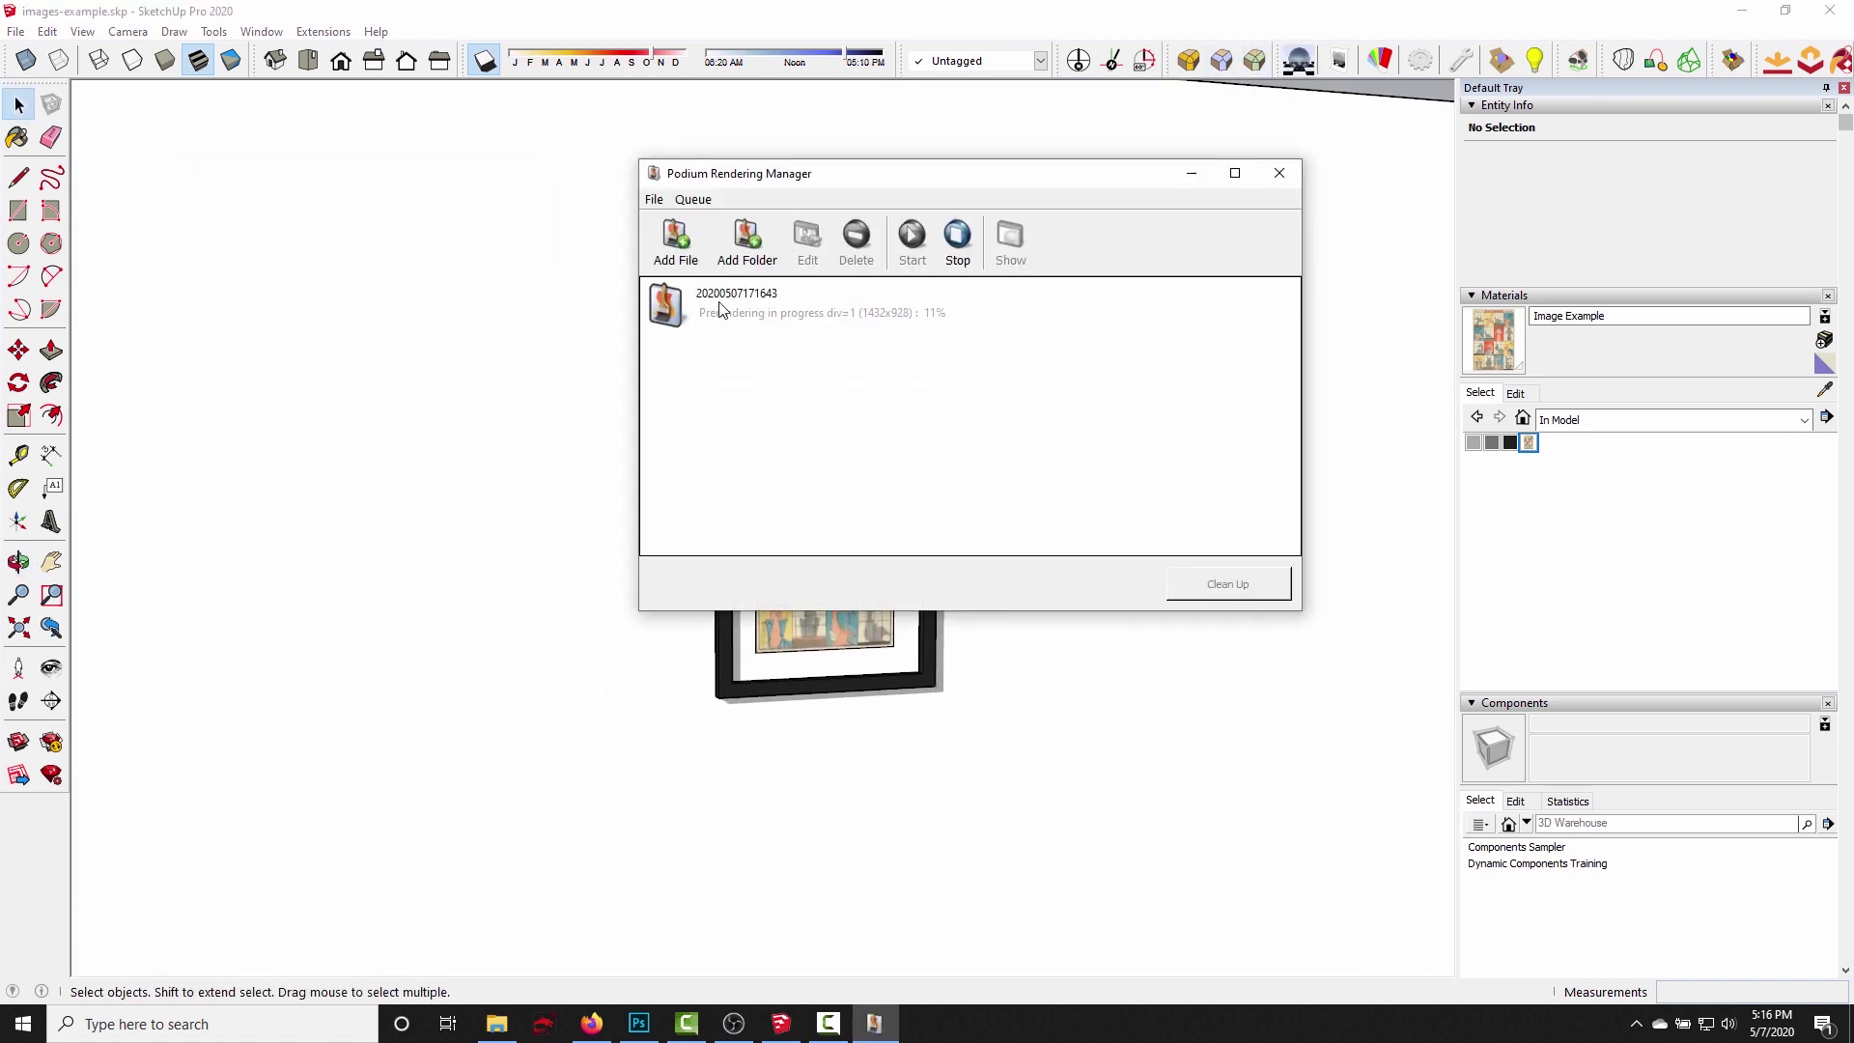
left_click(942, 307)
left_click(1009, 253)
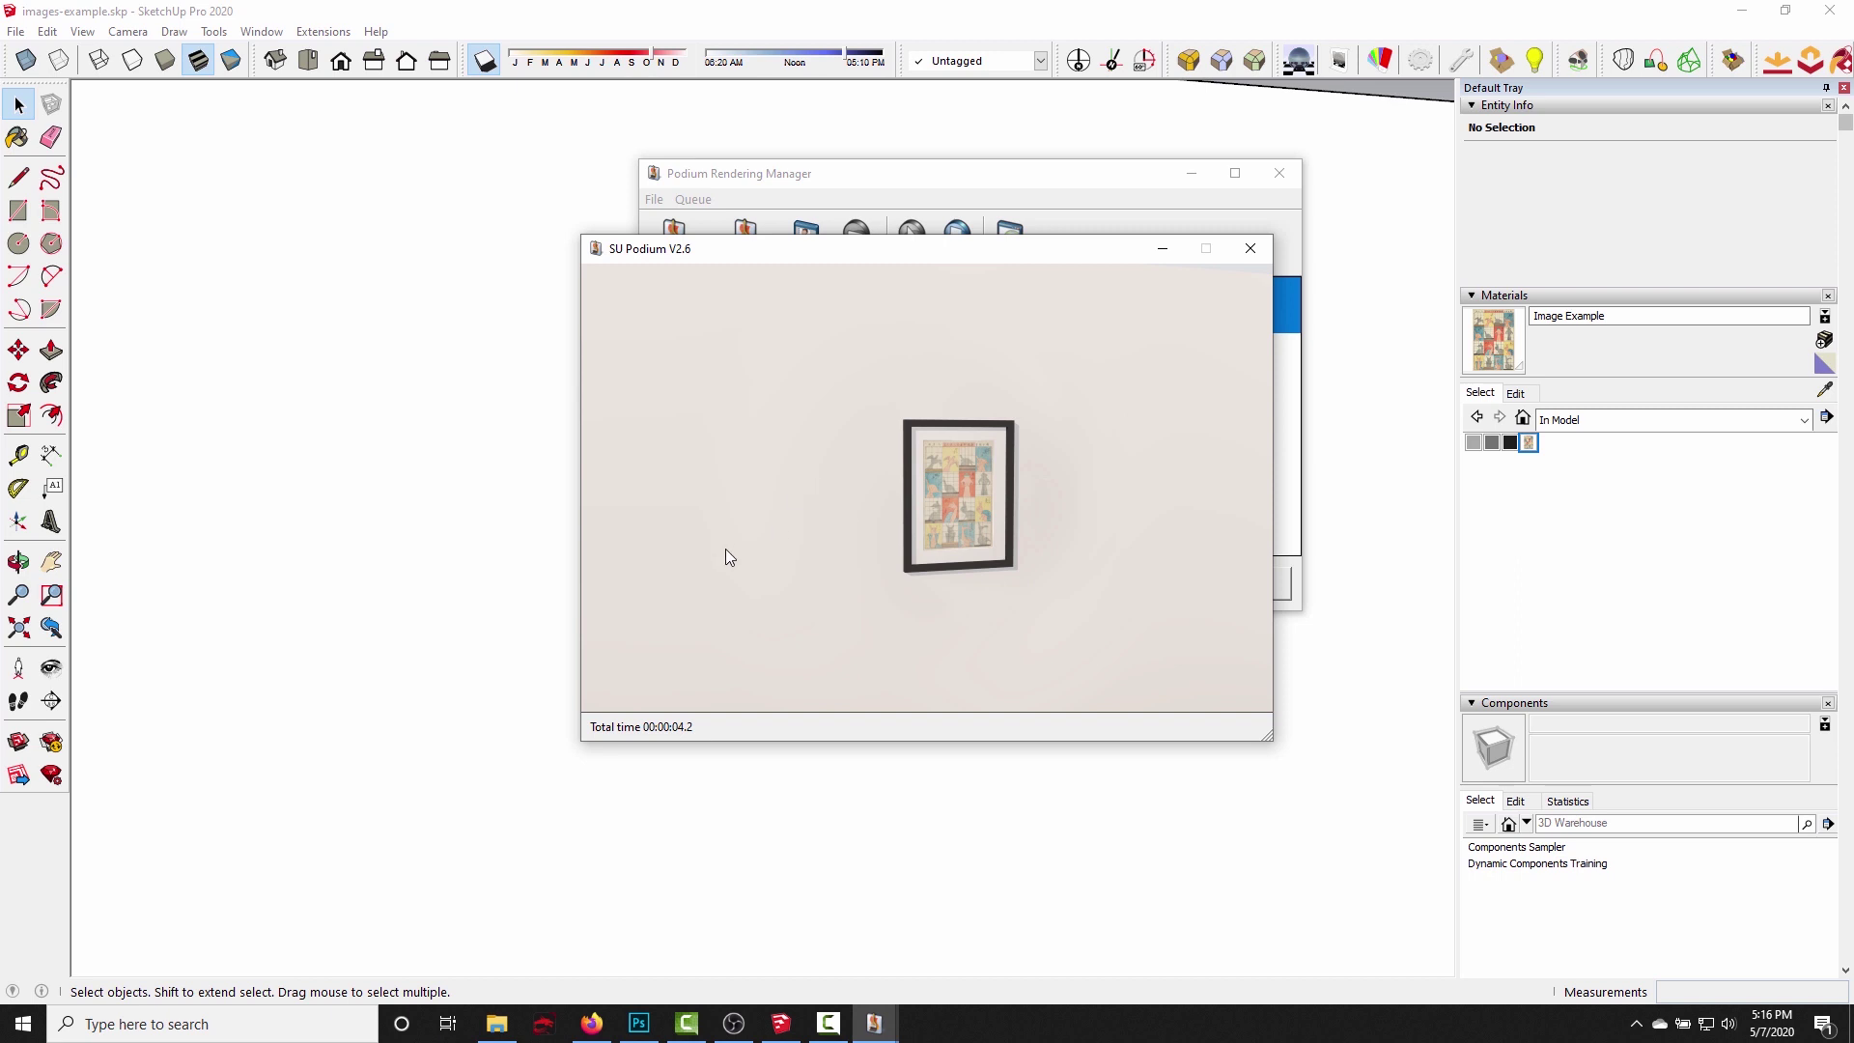
left_click(1250, 248)
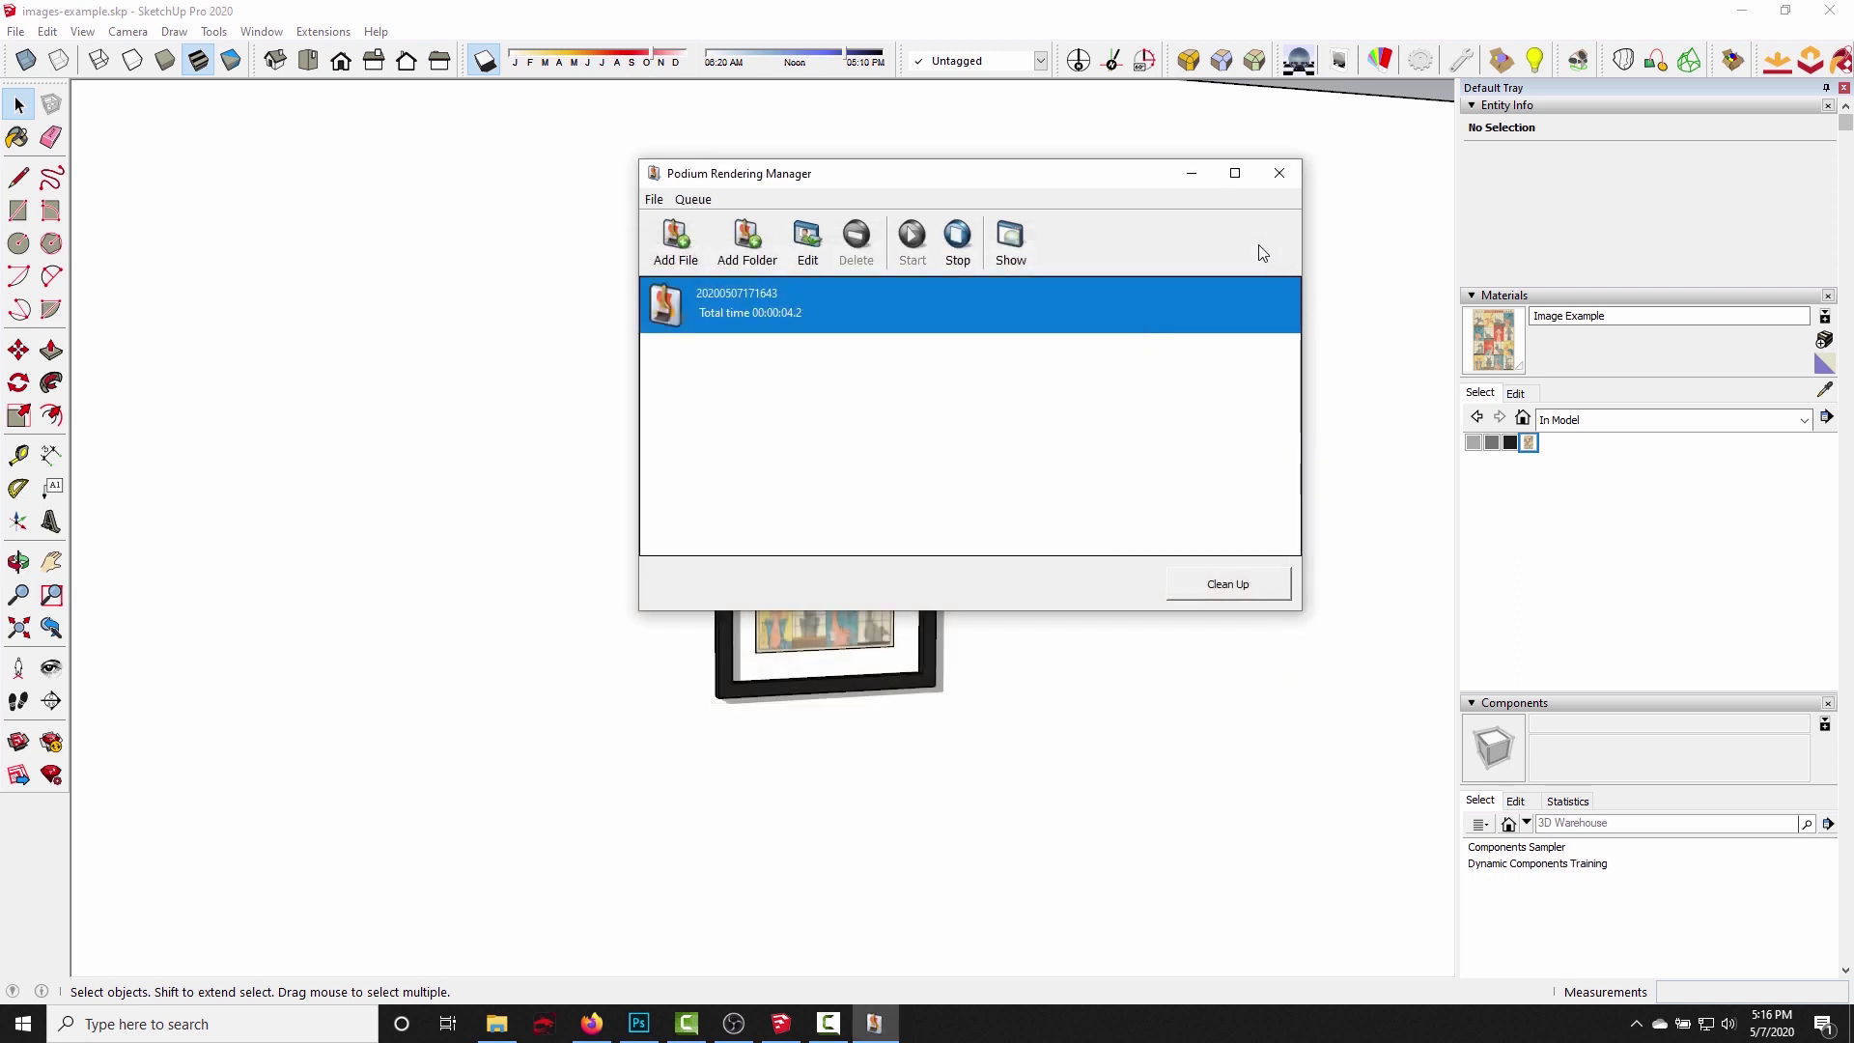